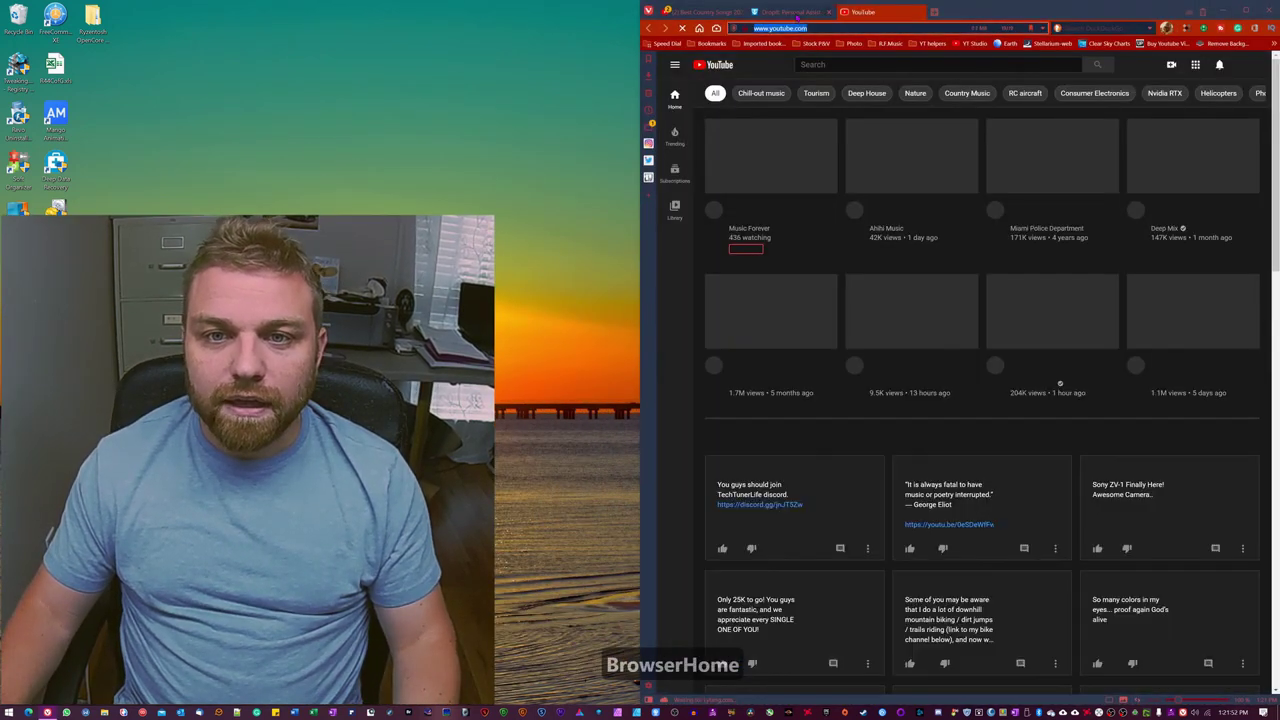
# Step: View the DropIt project website and close the browser
pyautogui.click(792, 12)
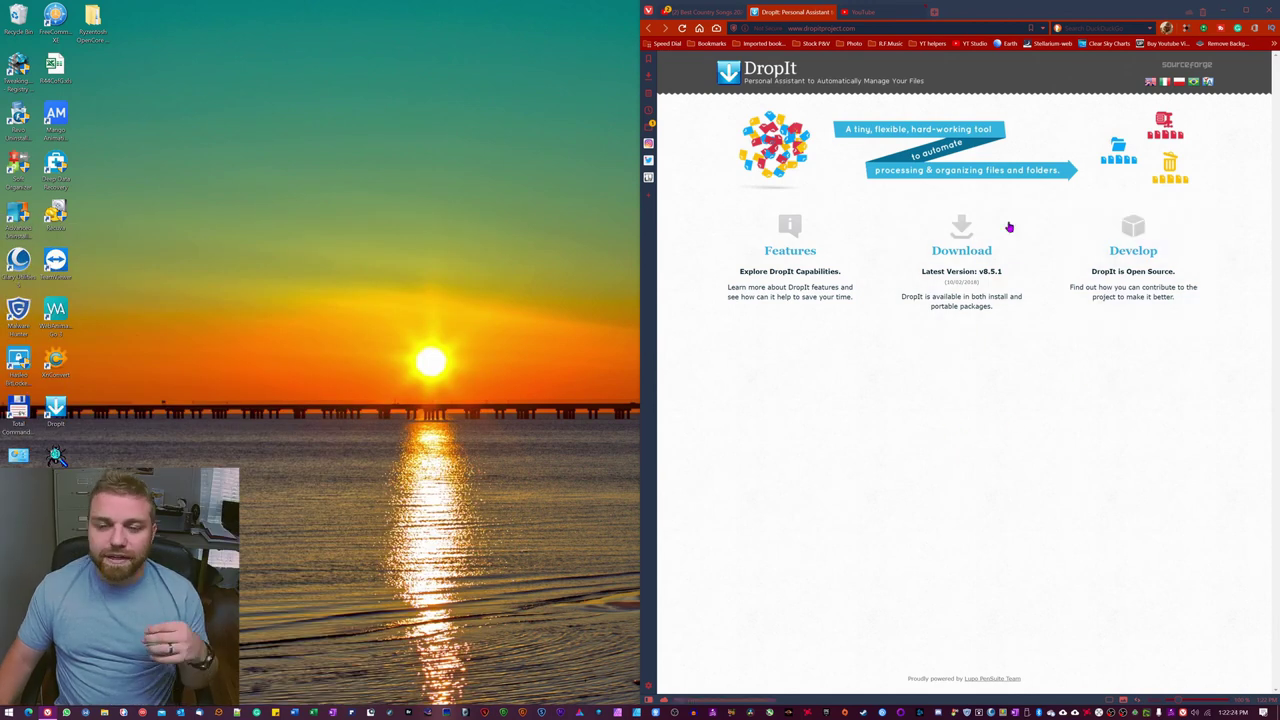
pyautogui.click(1268, 9)
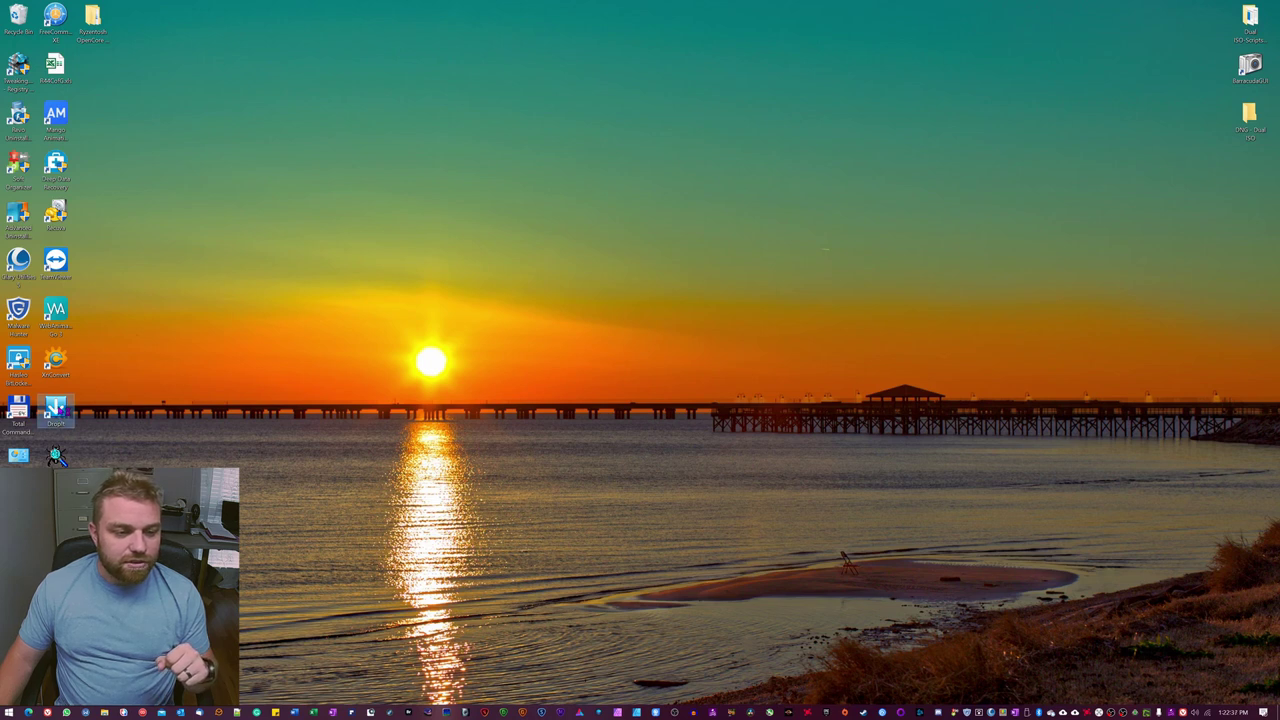
# Step: Launch DropIt from the desktop and start a new profile in the profile customization list
pyautogui.click(58, 410)
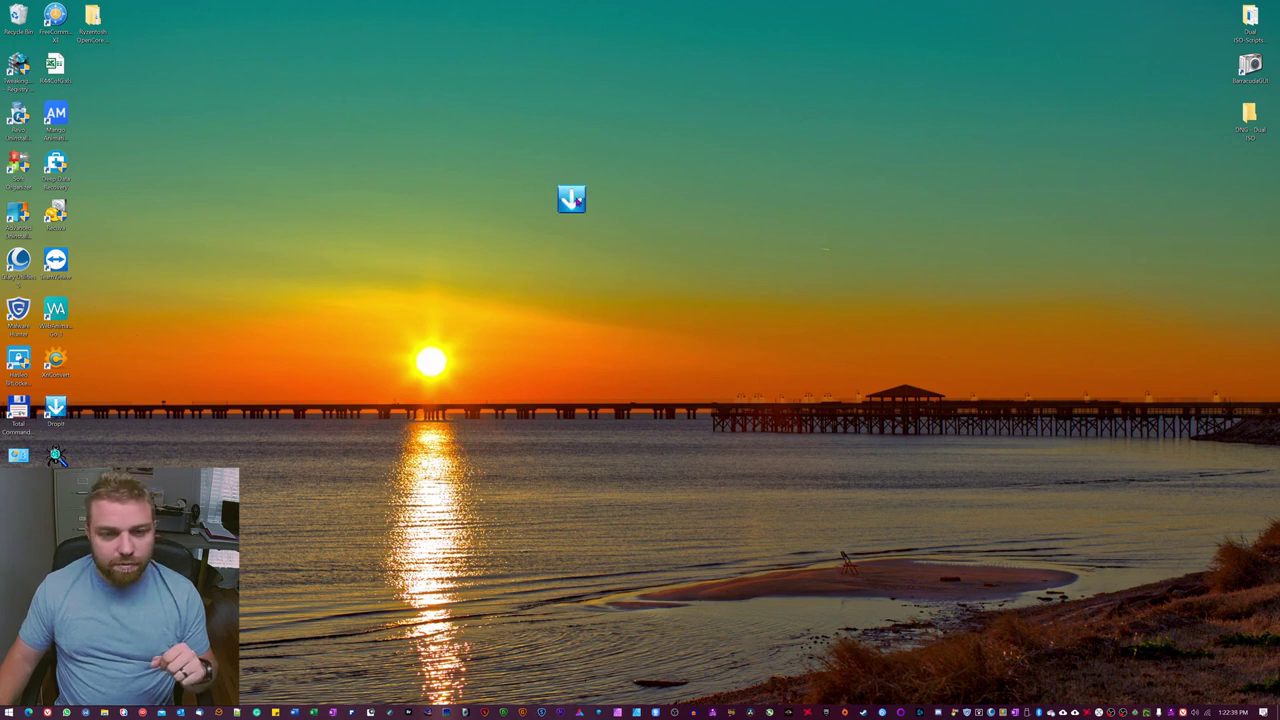
pyautogui.moveTo(574, 201); pyautogui.dragTo(599, 180)
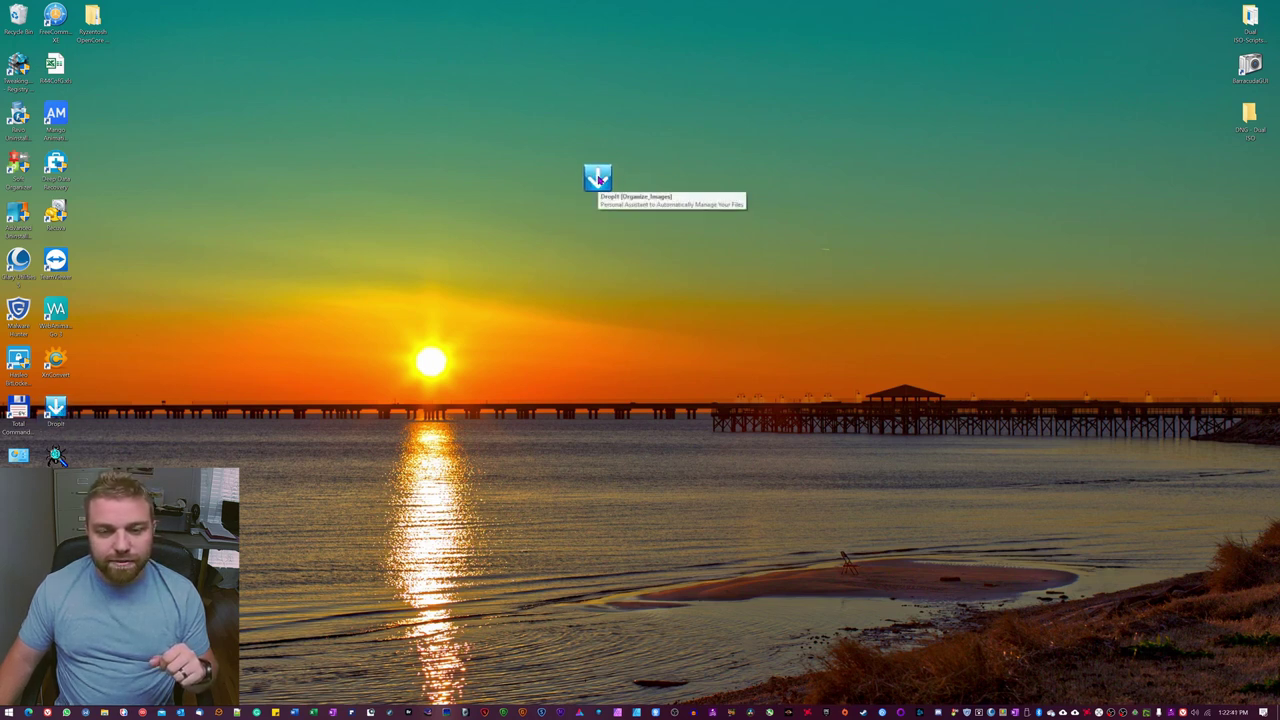
pyautogui.rightClick(599, 180)
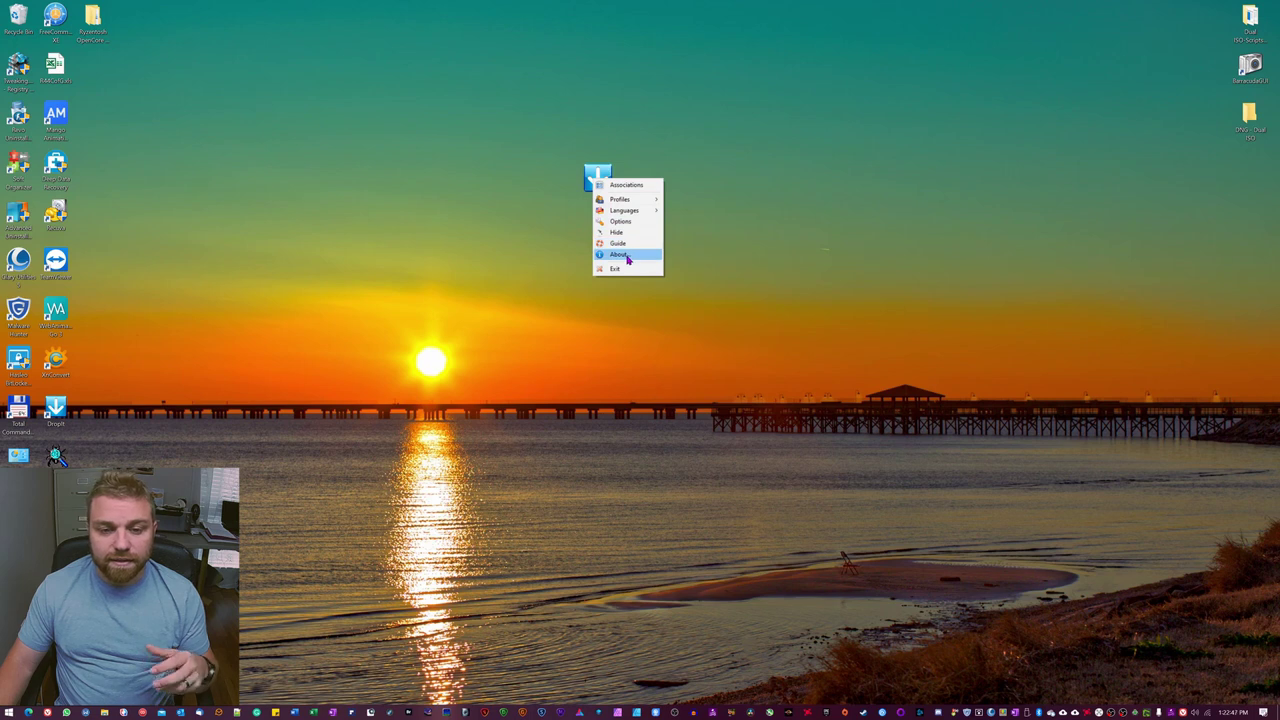
pyautogui.moveTo(627, 201)
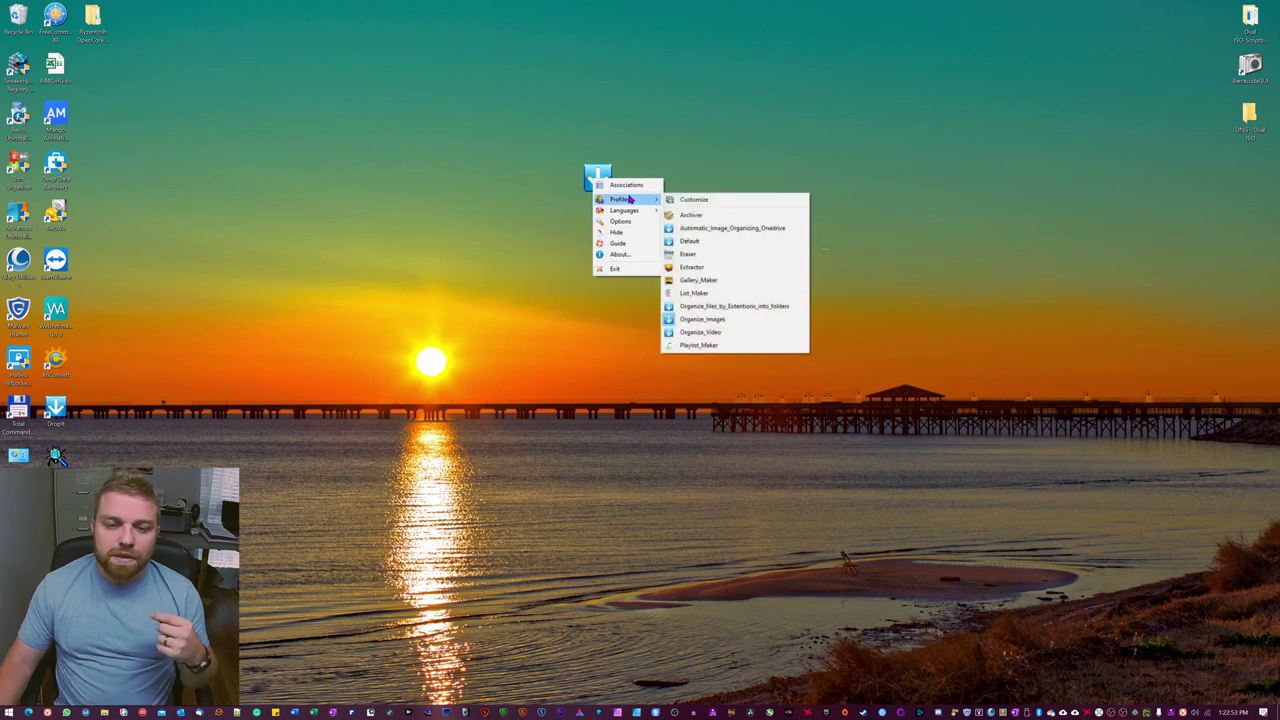
pyautogui.click(692, 201)
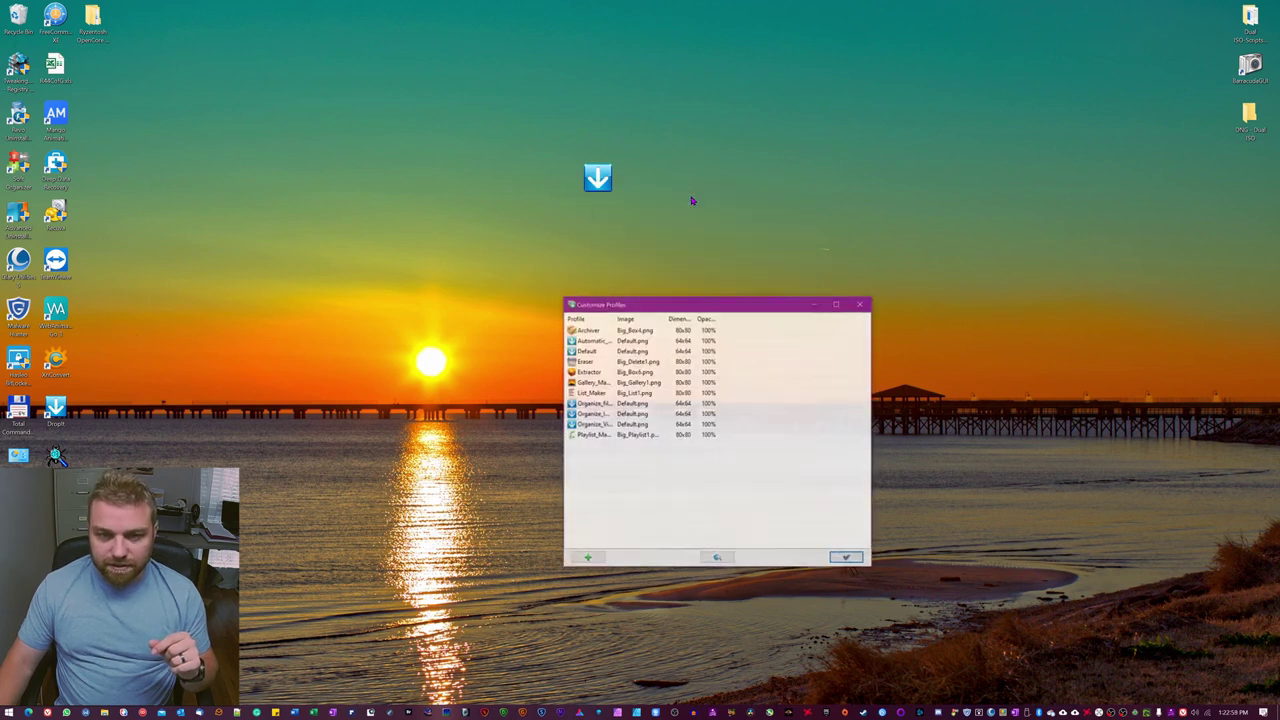
pyautogui.click(590, 561)
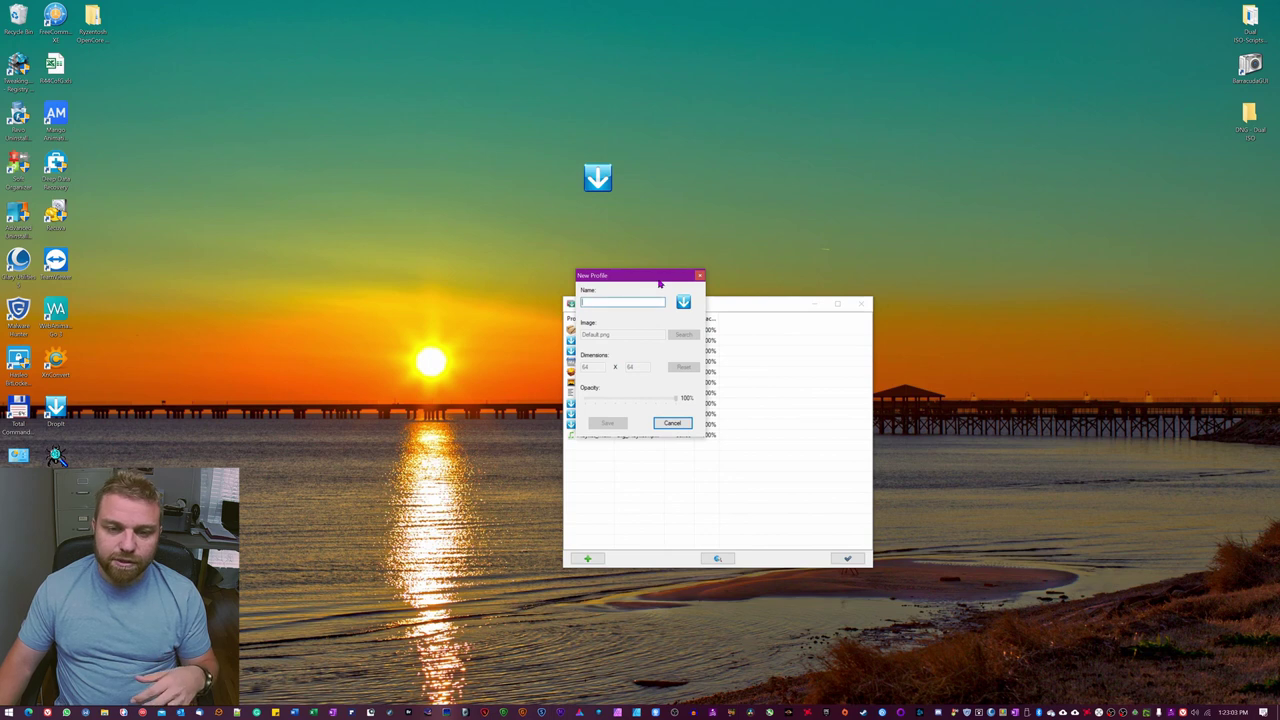
pyautogui.moveTo(680, 275); pyautogui.dragTo(790, 142)
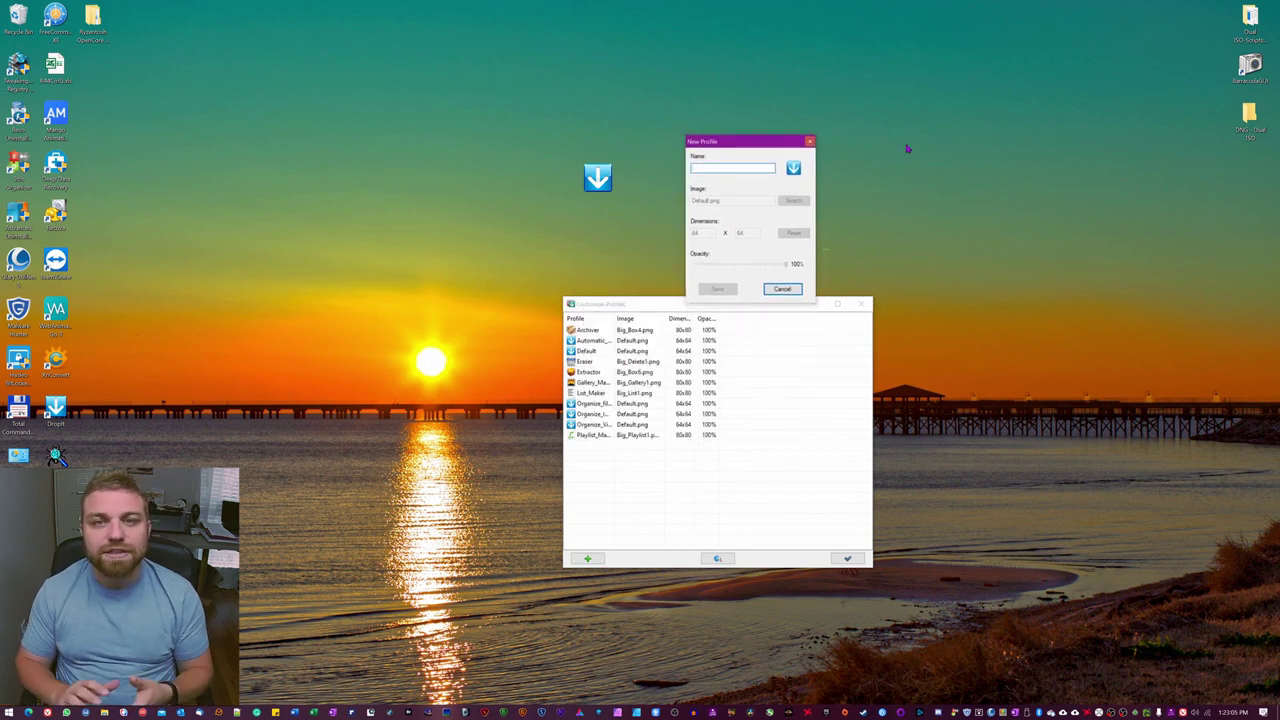
# Step: Name the new profile "Organize Photos and videos_Test" and save it with the default image, dimensions and opacity
pyautogui.write('Organize ')
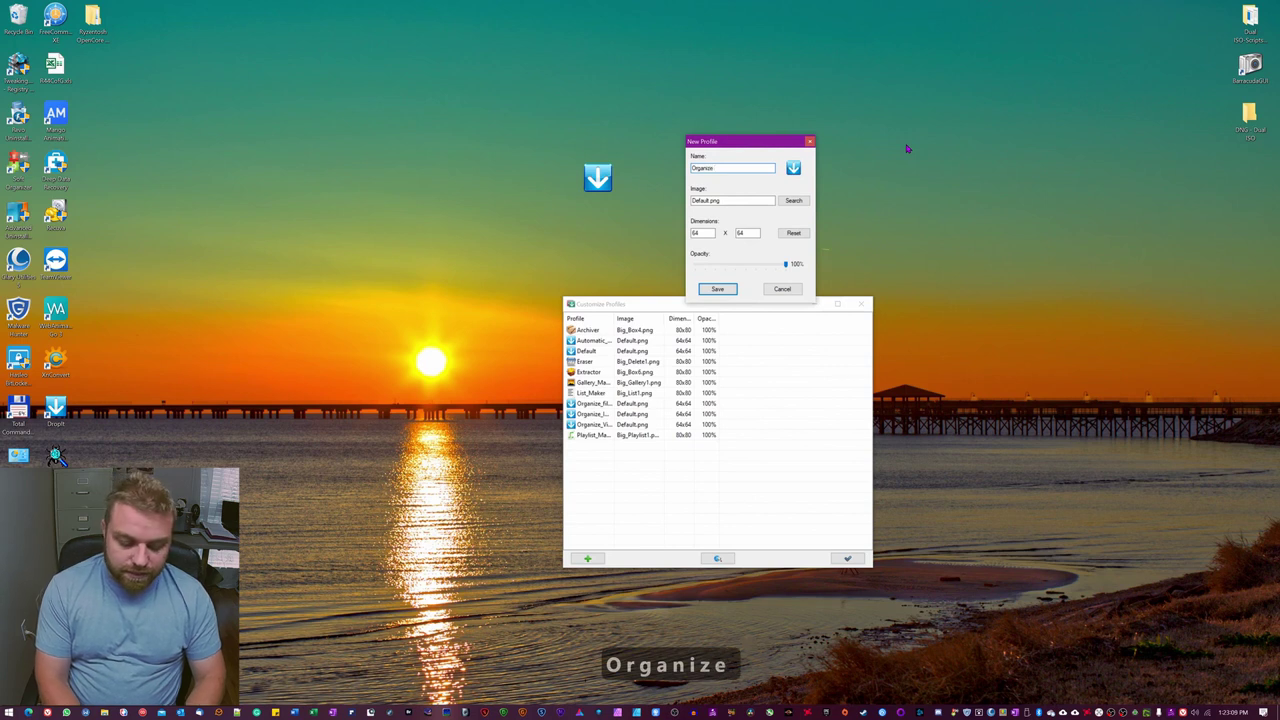
pyautogui.write('Photos')
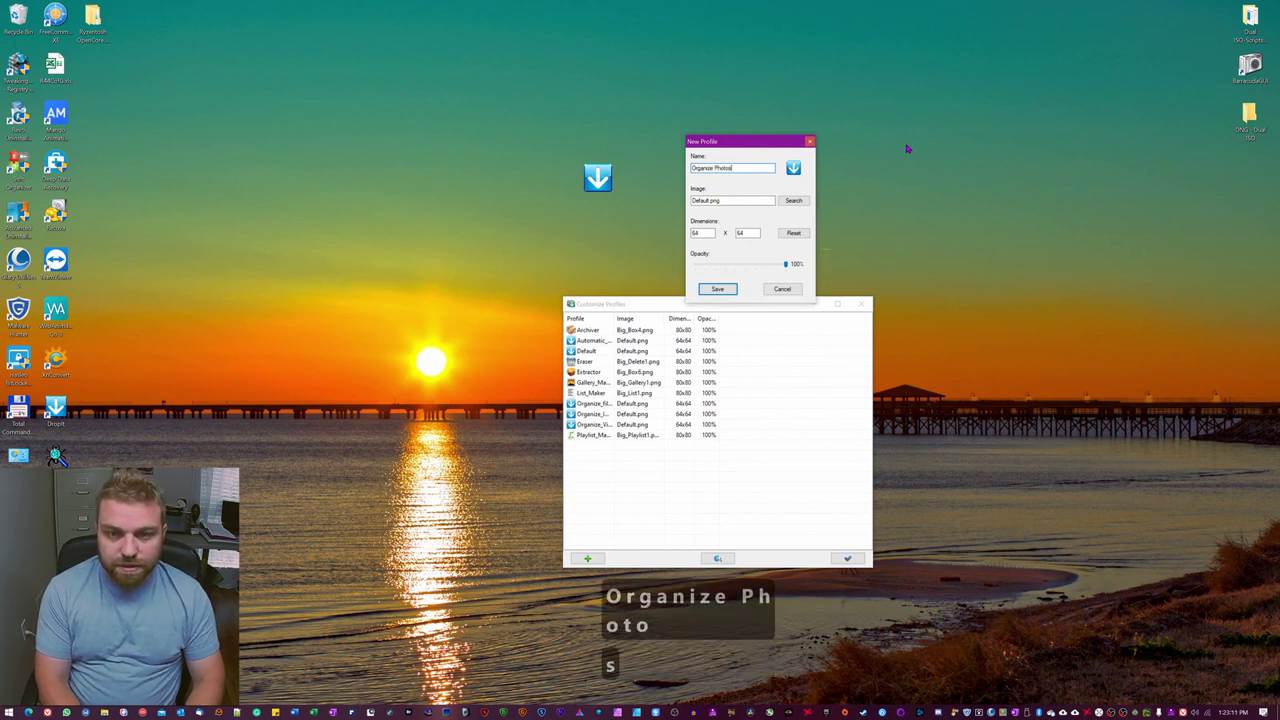
pyautogui.press('BackSpace')
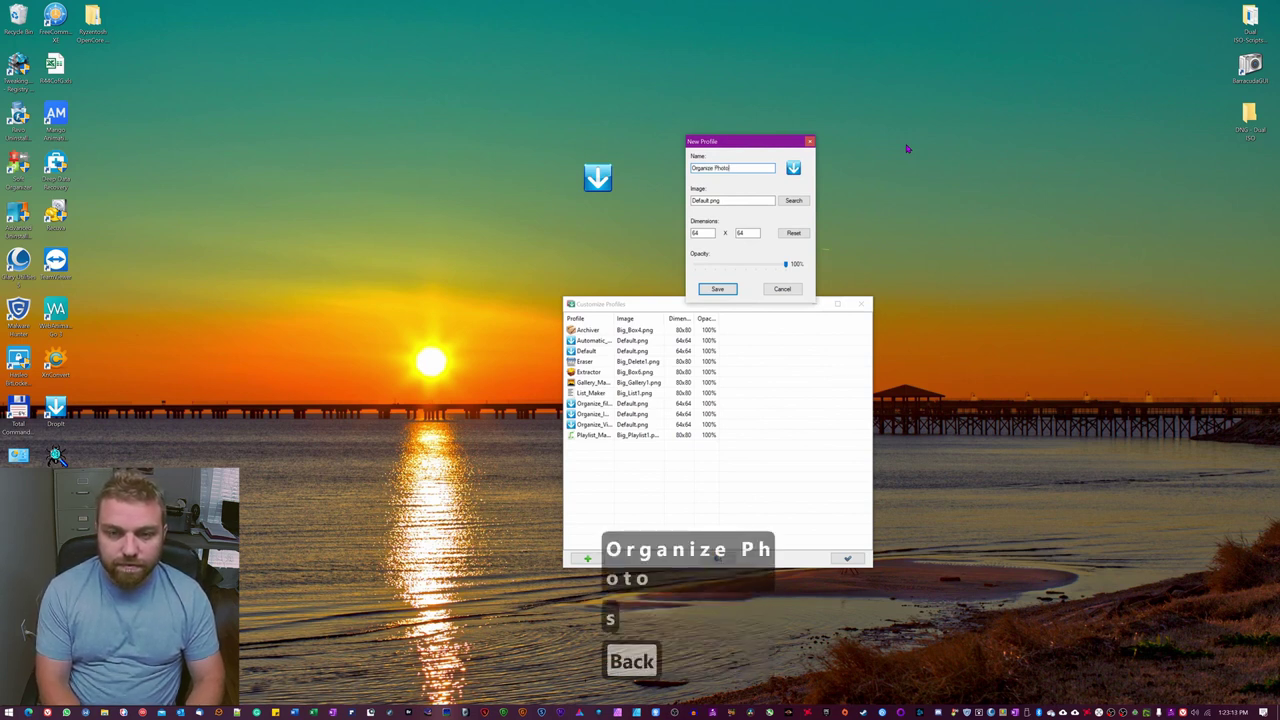
pyautogui.write('and vide')
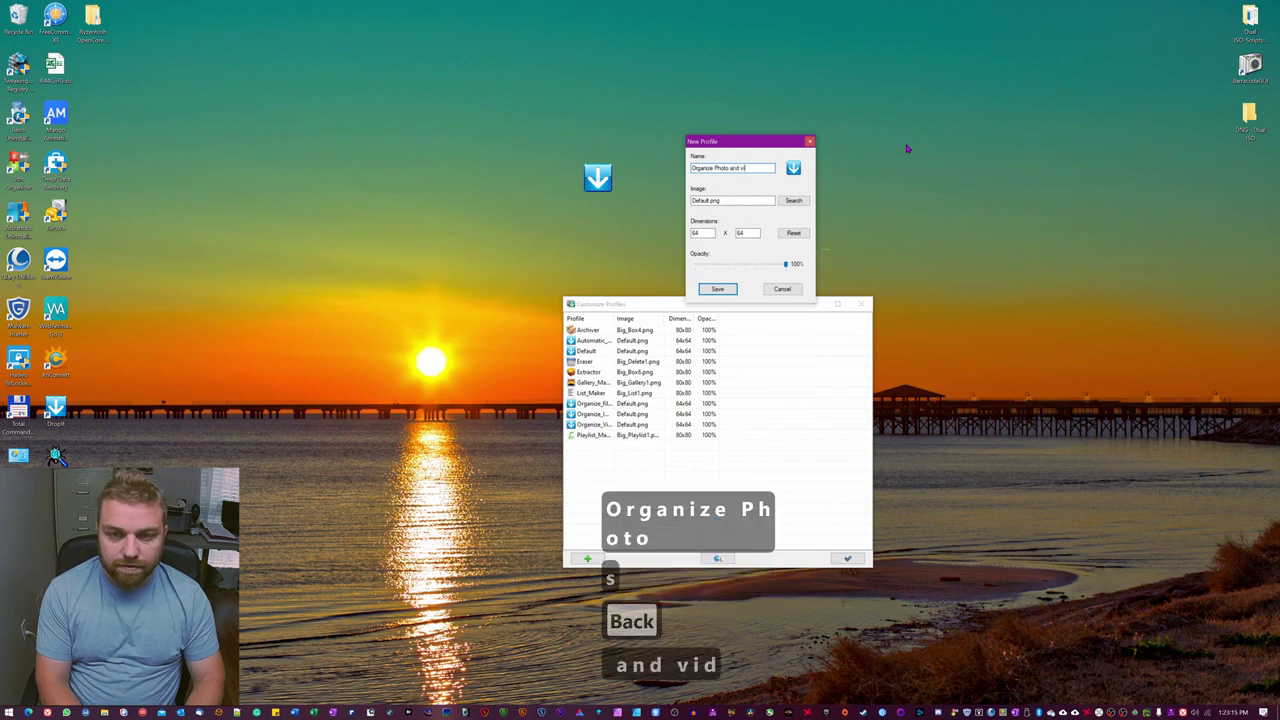
pyautogui.write('os')
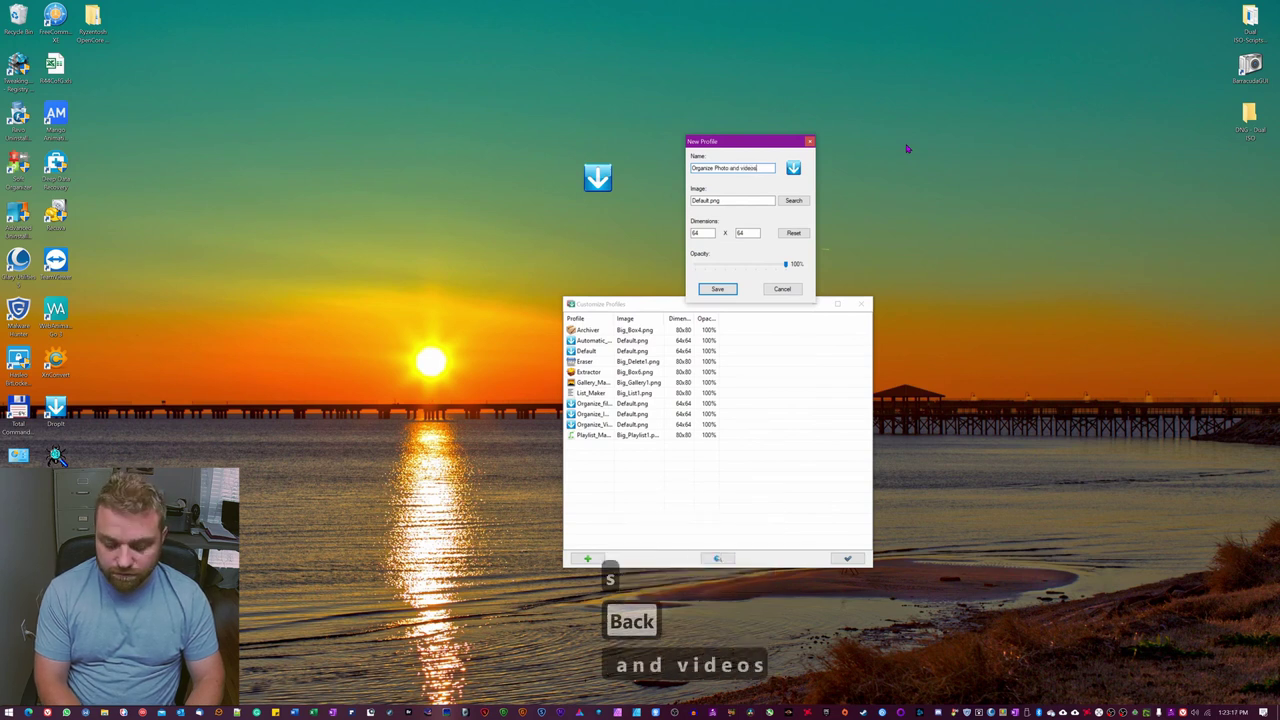
pyautogui.press('Left')
pyautogui.press('Left')
pyautogui.press('Left')
pyautogui.press('Left')
pyautogui.press('Left')
pyautogui.press('Left')
pyautogui.press('Left')
pyautogui.press('Left')
pyautogui.press('Left')
pyautogui.press('Left')
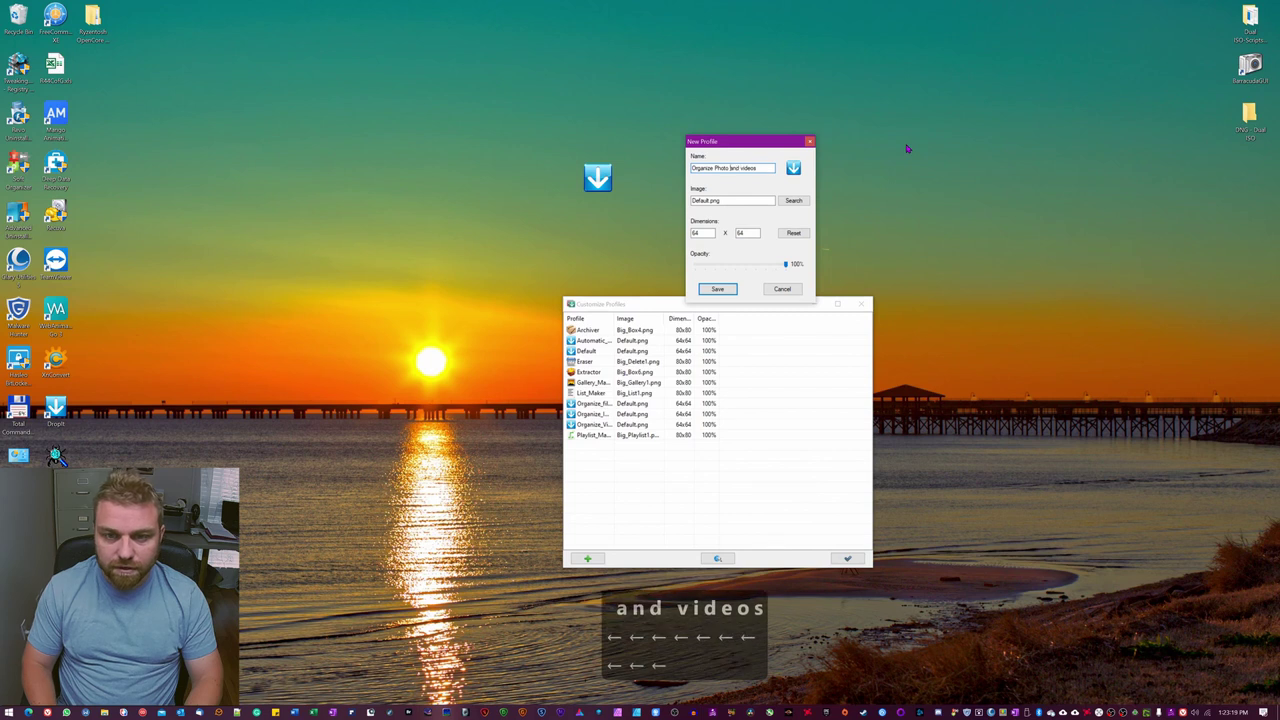
pyautogui.press('Right')
pyautogui.press('Right')
pyautogui.press('Right')
pyautogui.press('Right')
pyautogui.press('Right')
pyautogui.press('Right')
pyautogui.press('Right')
pyautogui.press('Right')
pyautogui.press('Right')
pyautogui.press('Right')
pyautogui.press('Right')
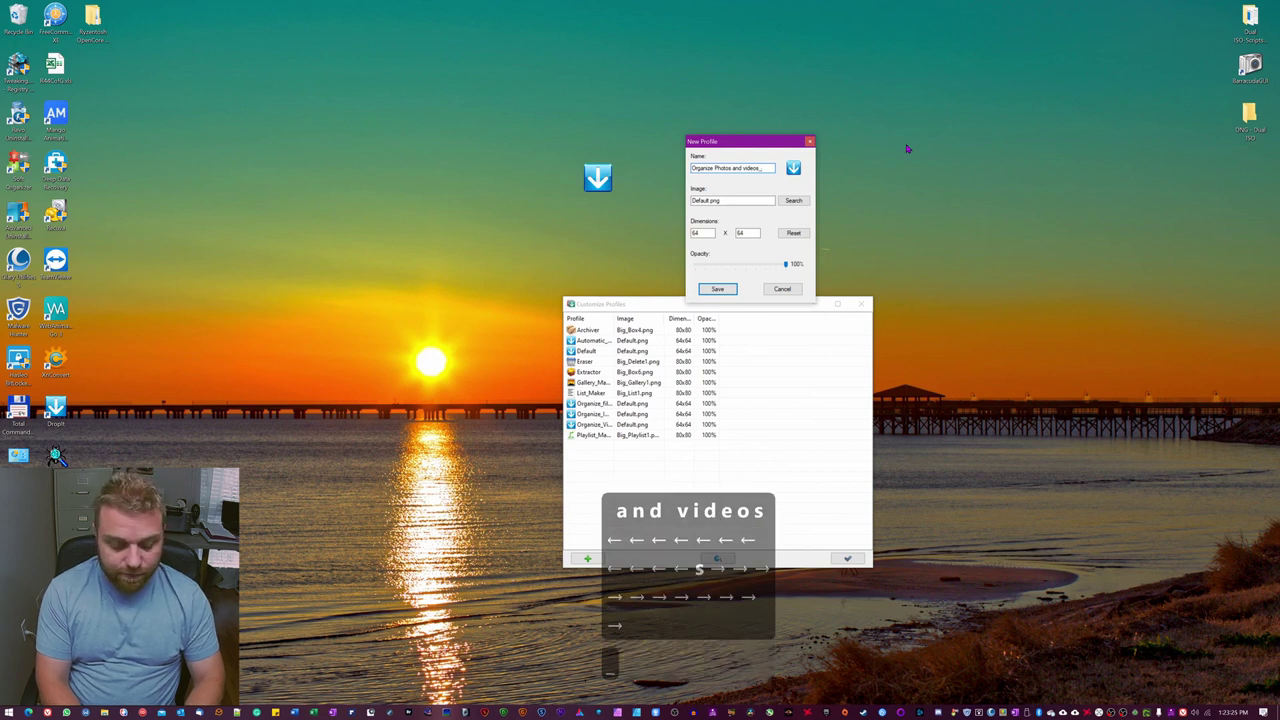
pyautogui.write('Test')
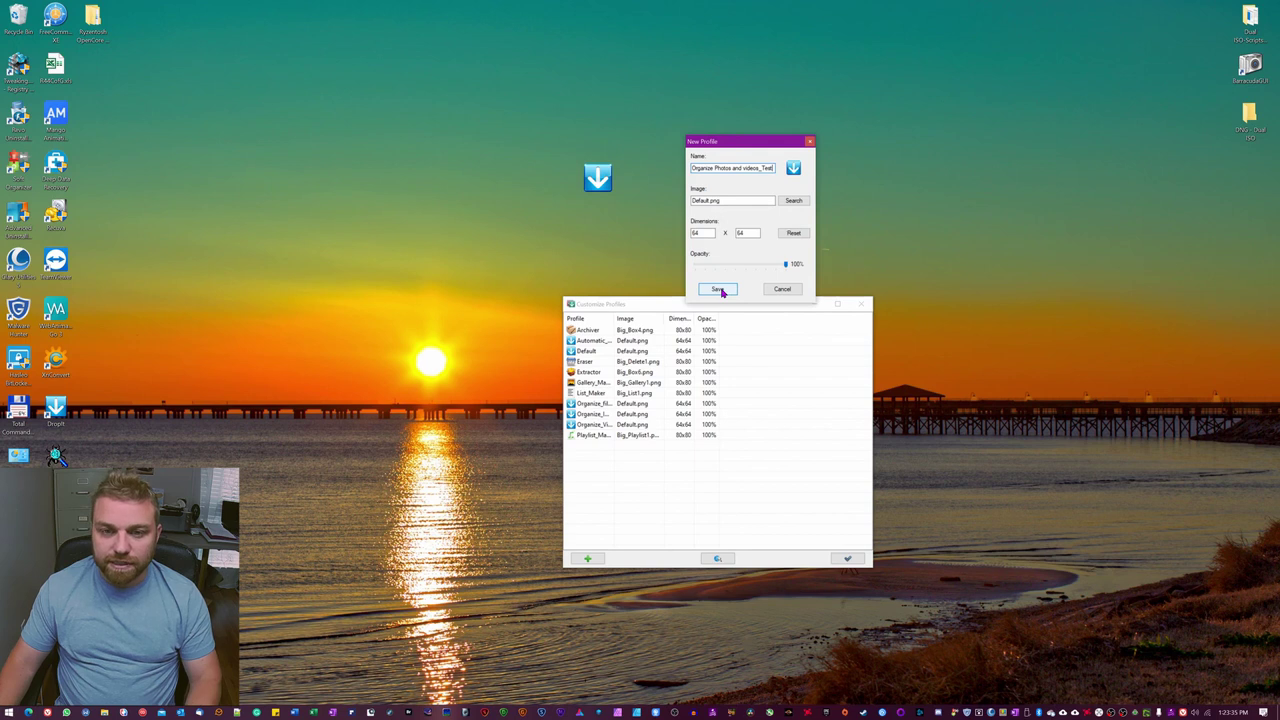
pyautogui.click(720, 290)
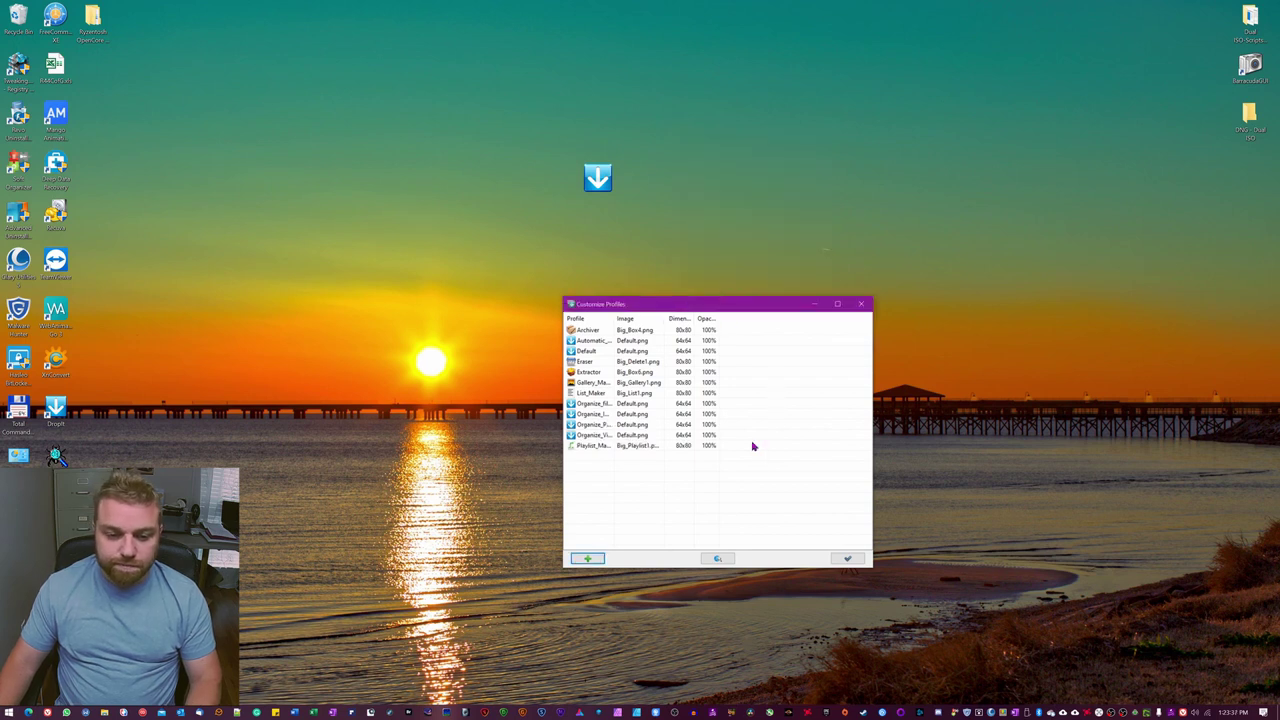
# Step: Widen the Profile column to show full names, select Organize_Photos_and_videos_Test and confirm the profile list
pyautogui.moveTo(613, 323); pyautogui.dragTo(709, 320)
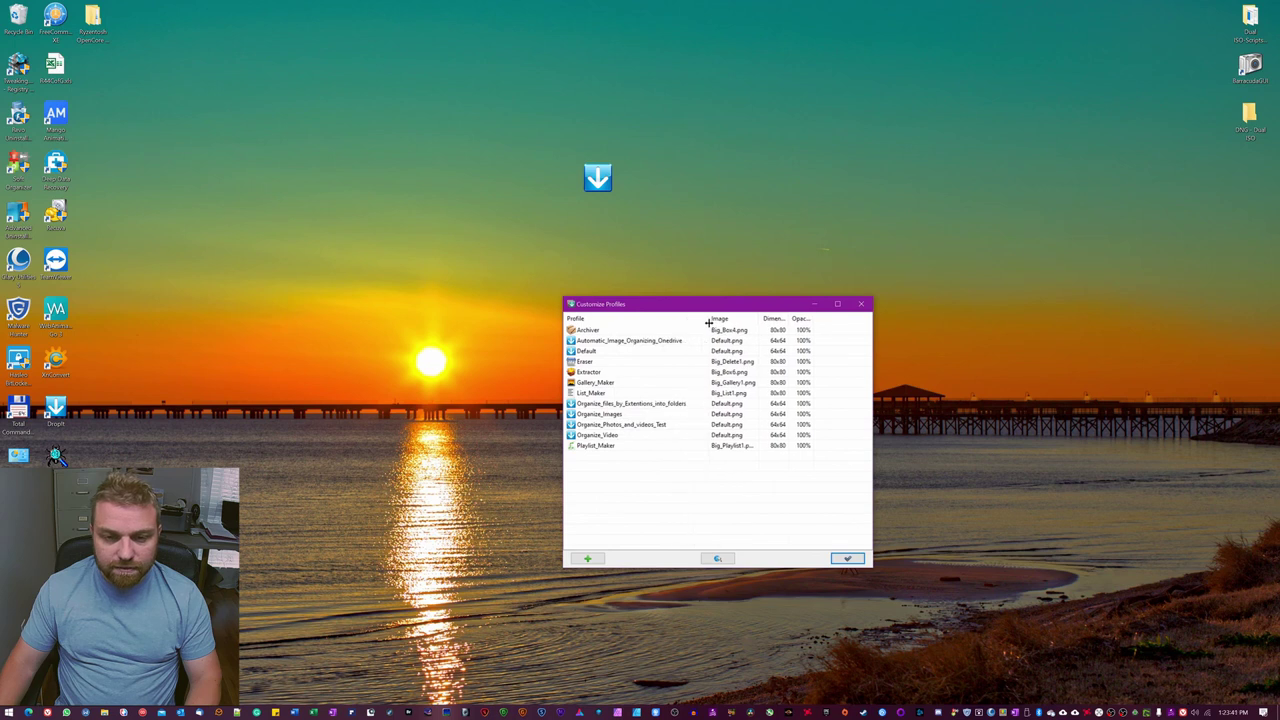
pyautogui.click(613, 425)
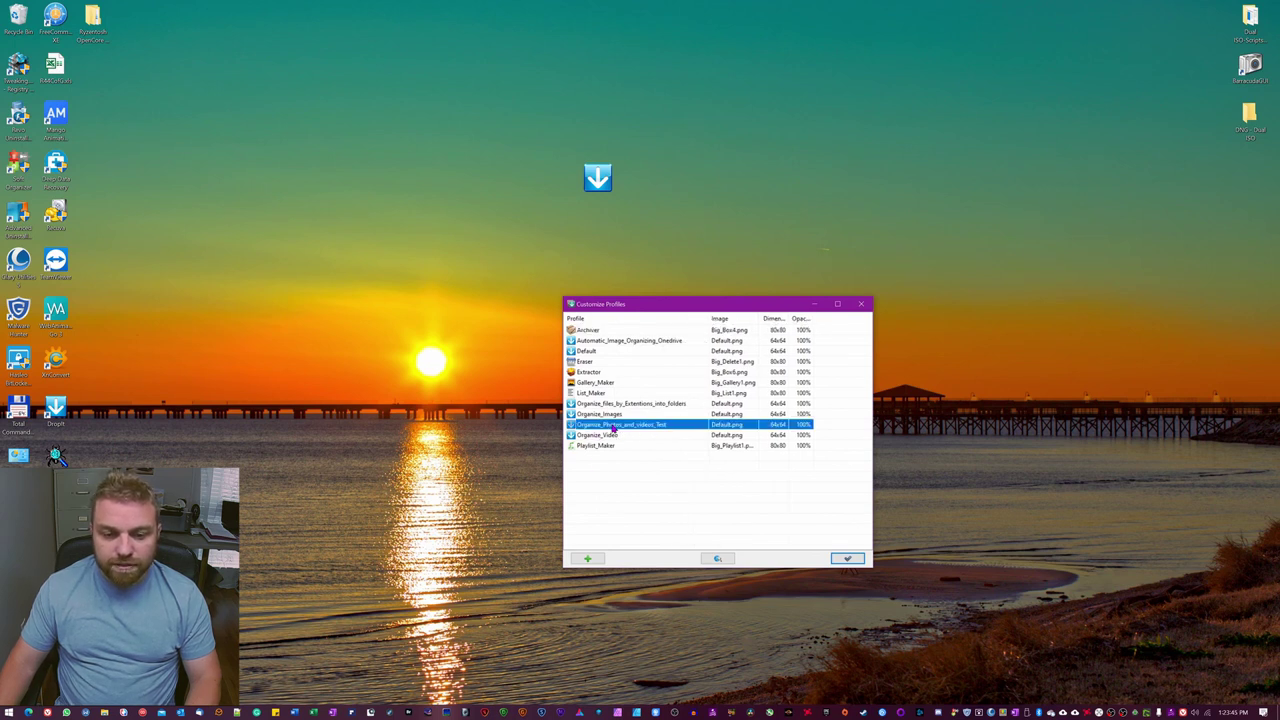
pyautogui.click(847, 558)
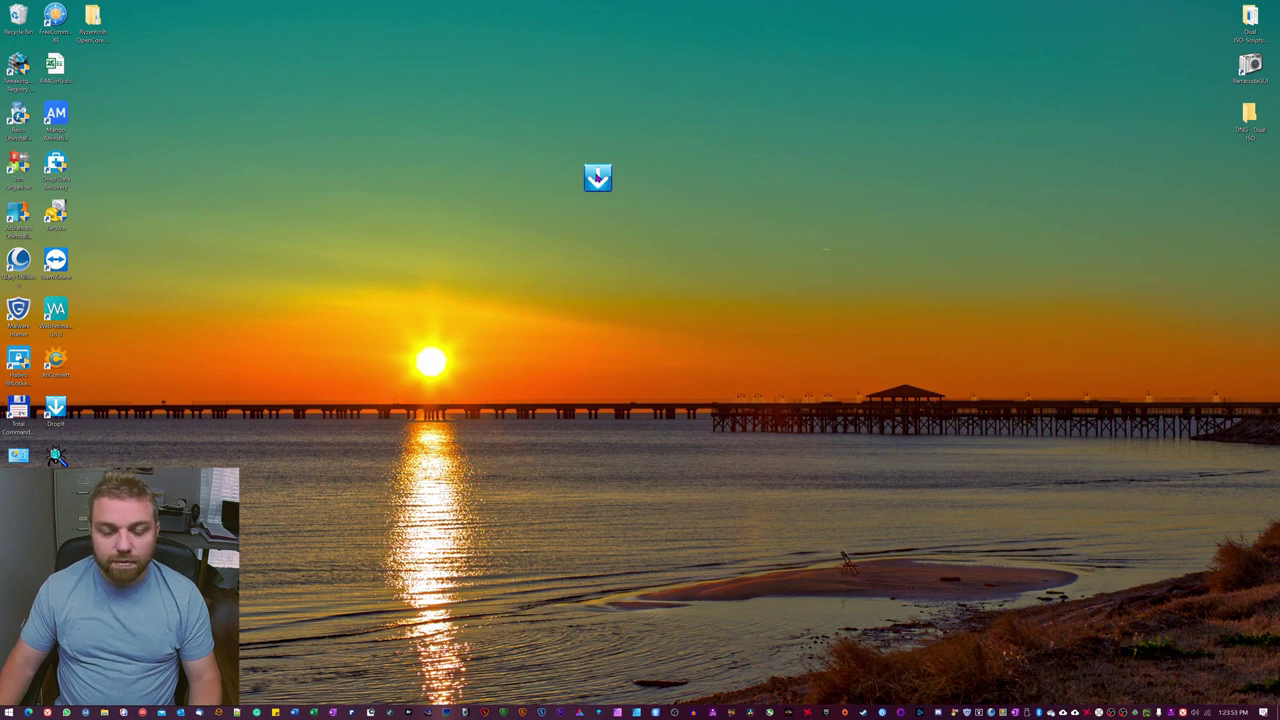
# Step: Make Organize_Photos_and_videos_Test the active DropIt profile
pyautogui.rightClick(597, 178)
pyautogui.moveTo(622, 198)
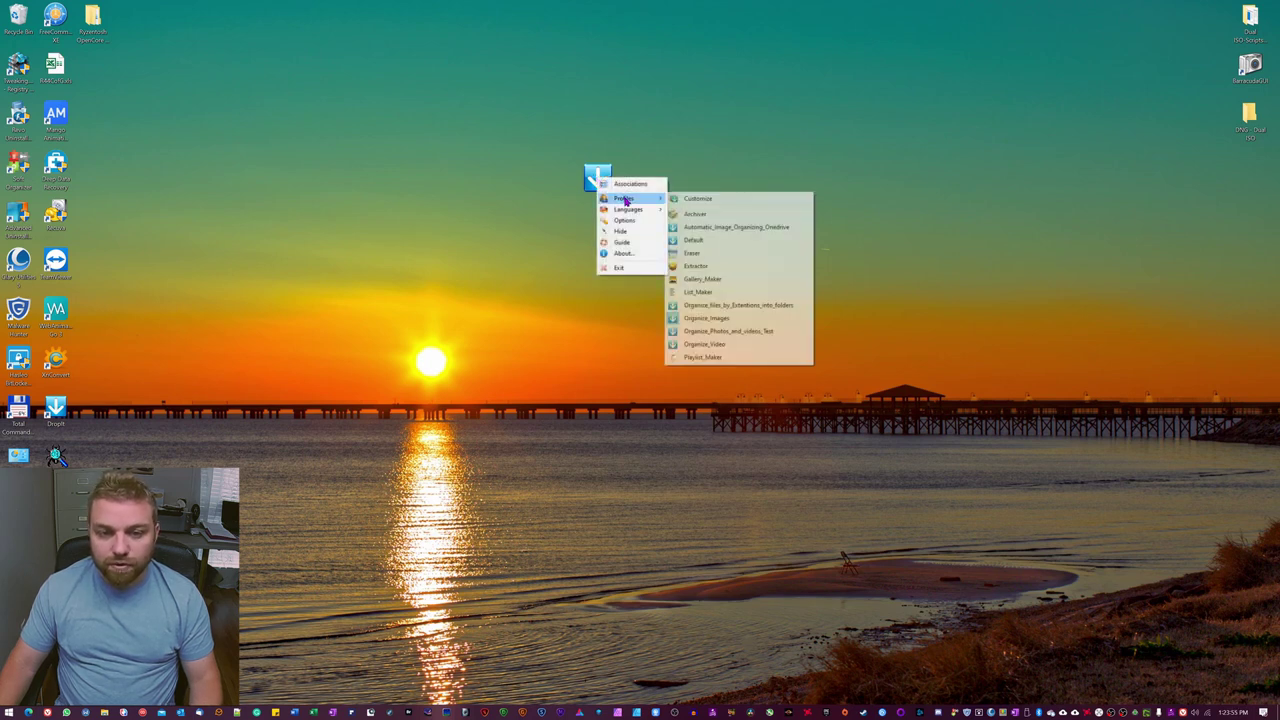
pyautogui.click(711, 331)
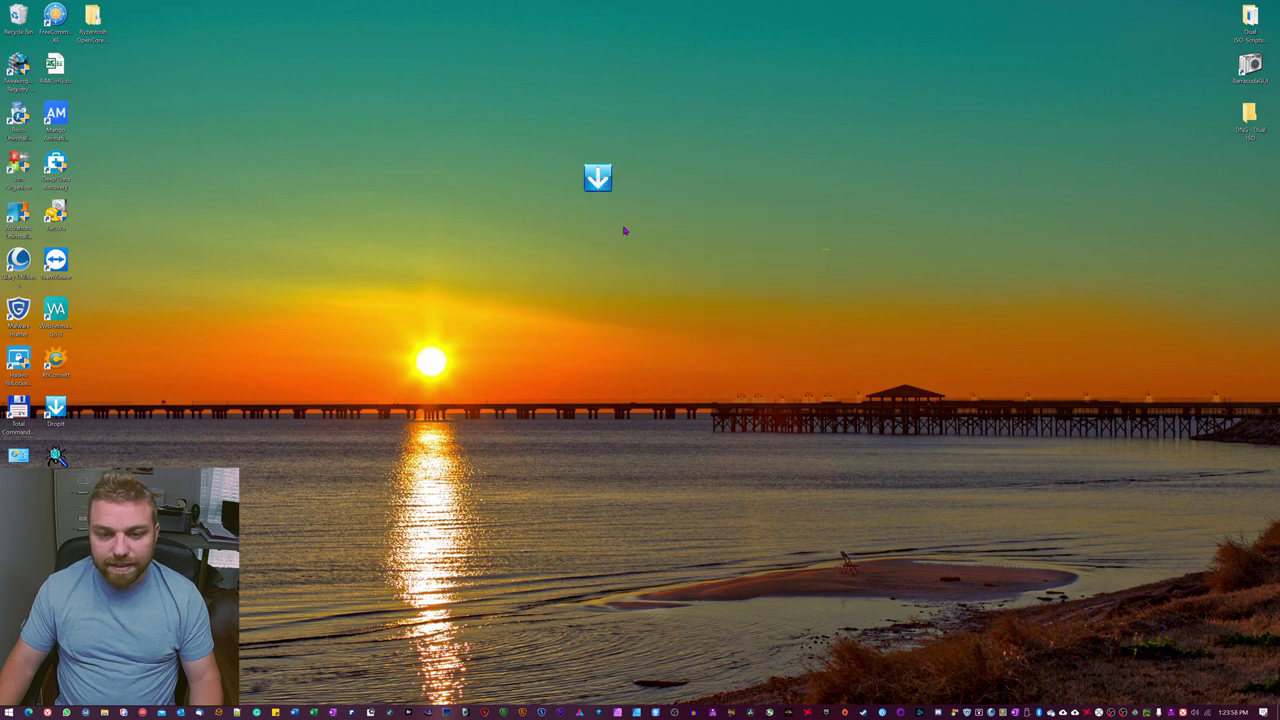
# Step: Create a new association in the Organize_Photos_and_videos_Test profile and name it "Organize files by ext"
pyautogui.rightClick(598, 180)
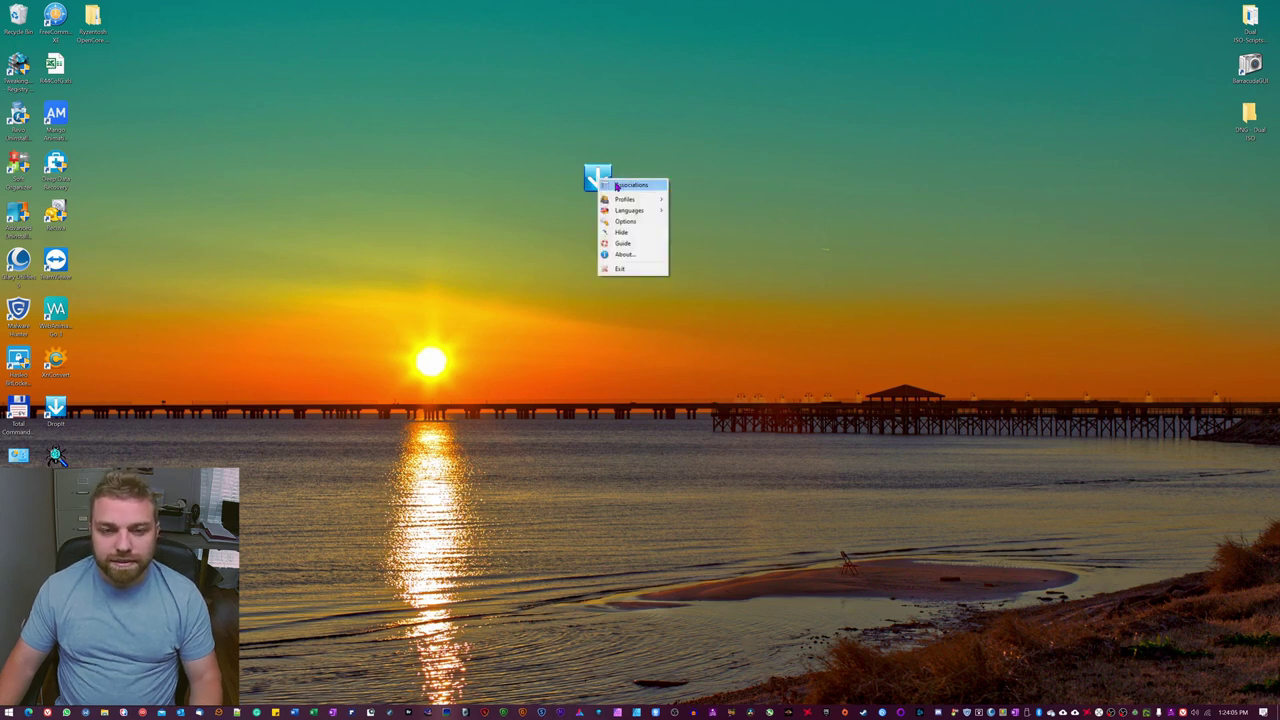
pyautogui.click(633, 187)
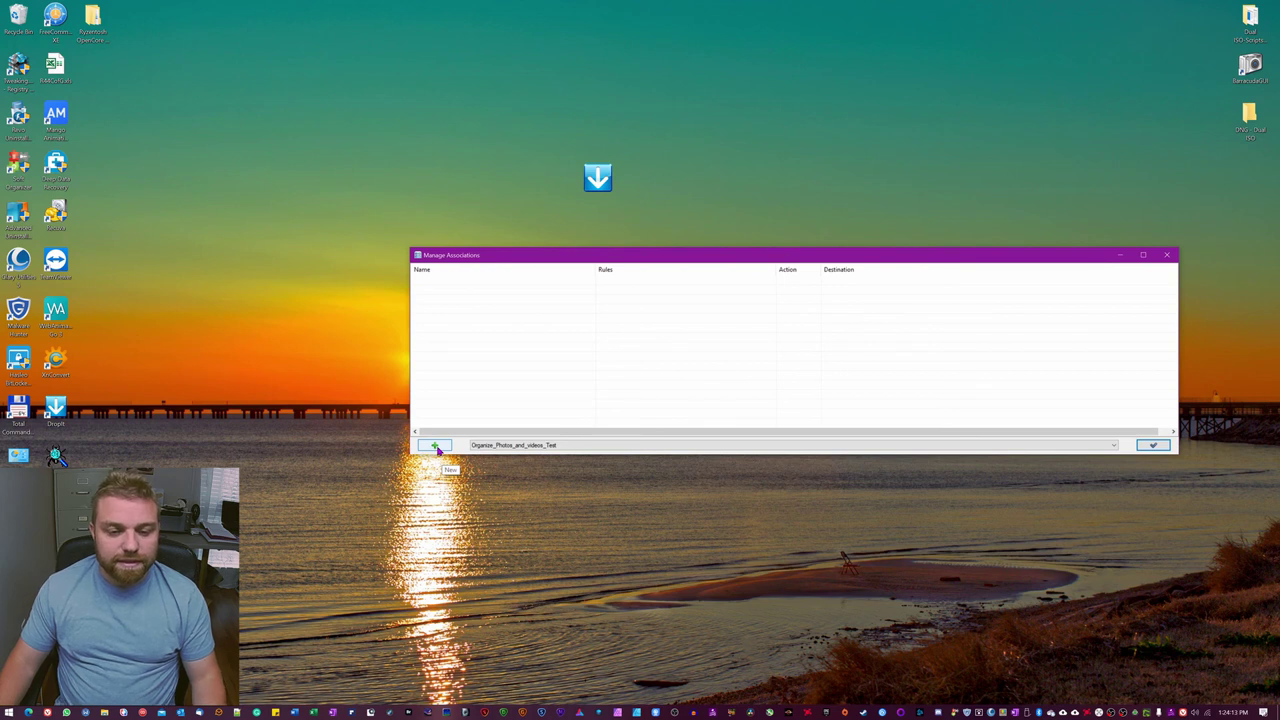
pyautogui.press('Return')
pyautogui.write('Organi')
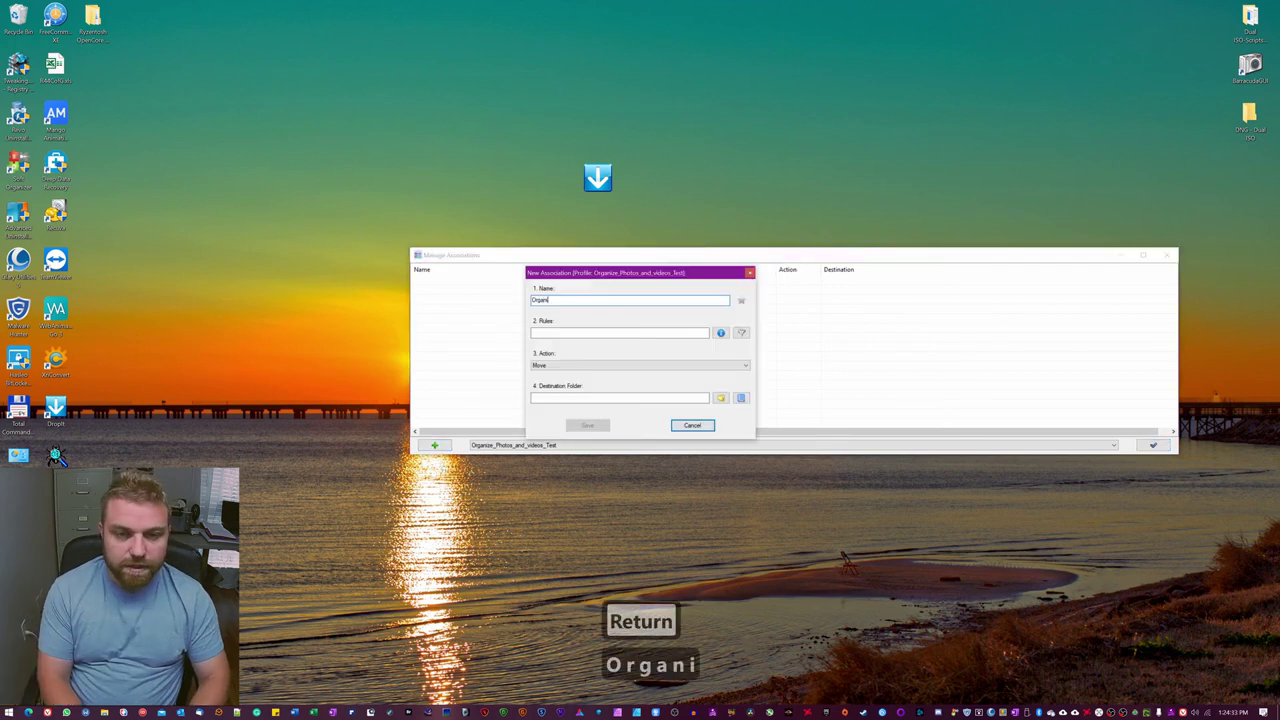
pyautogui.write('ce')
pyautogui.press('BackSpace')
pyautogui.press('BackSpace')
pyautogui.press('BackSpace')
pyautogui.write('ze files by')
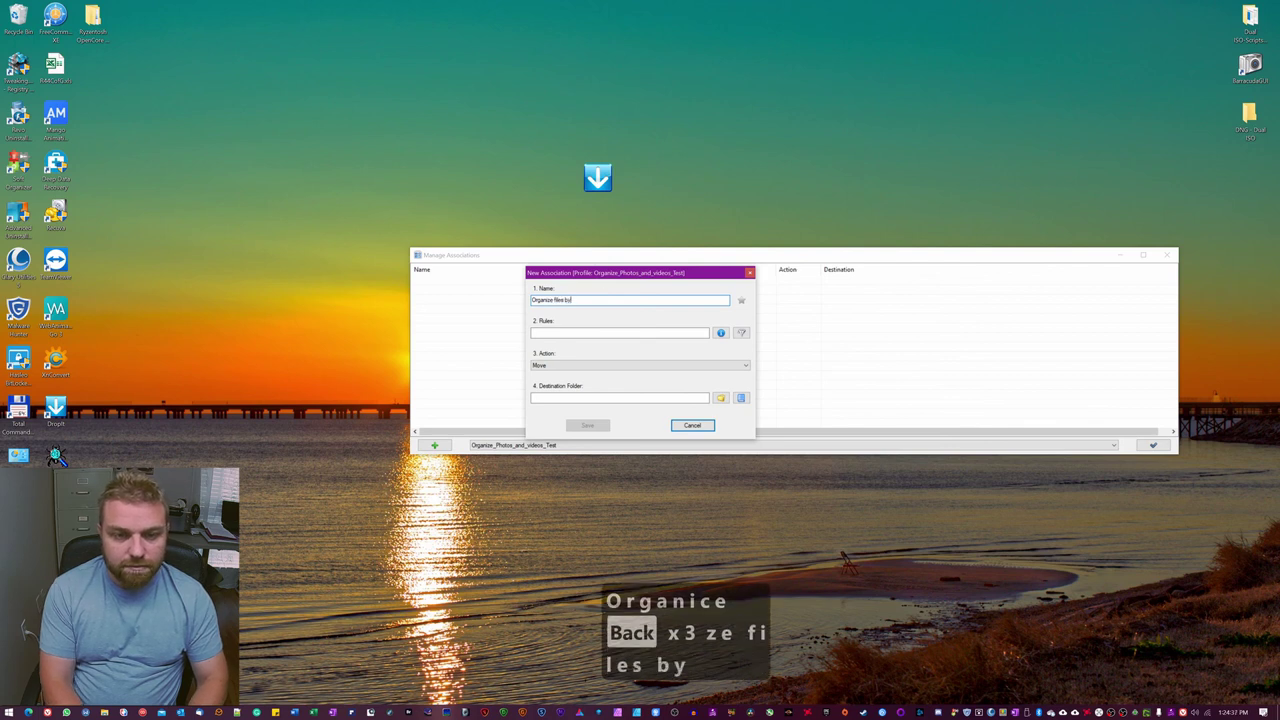
pyautogui.write(' ext')
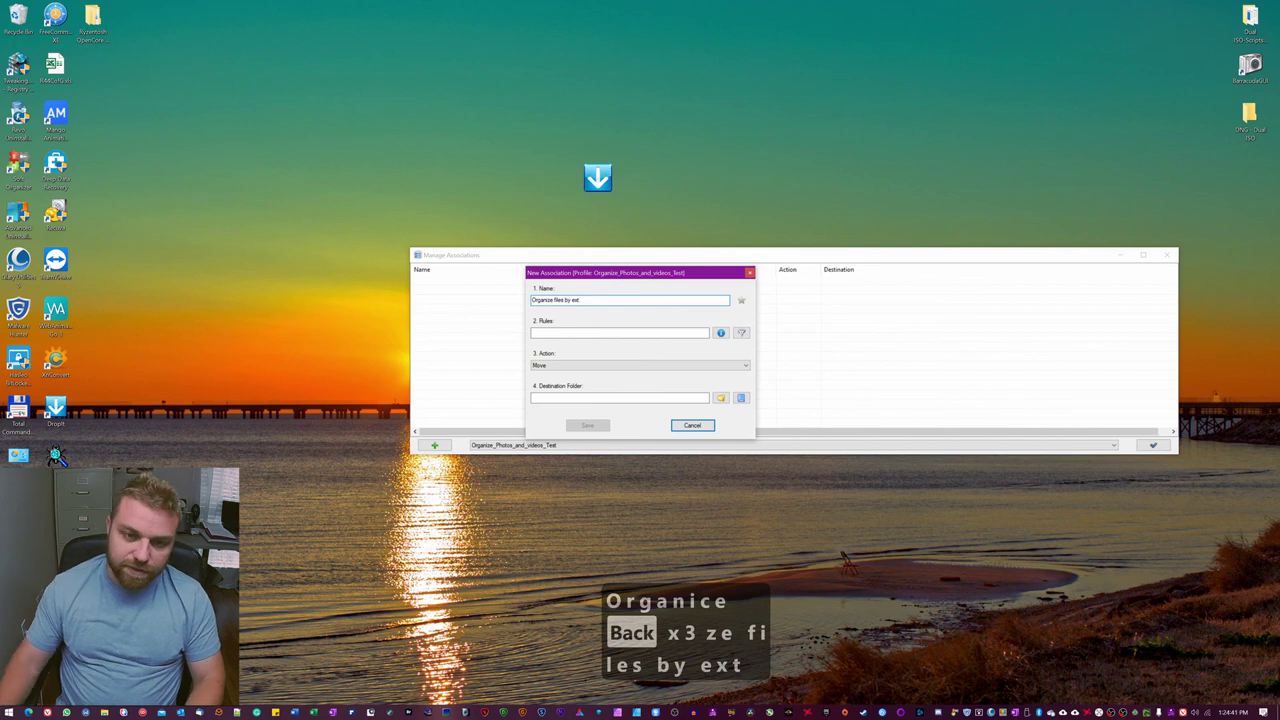
# Step: Check the file rule examples and begin the association's rules with asterisk wildcards, ending with a semicolon separator
pyautogui.click(537, 332)
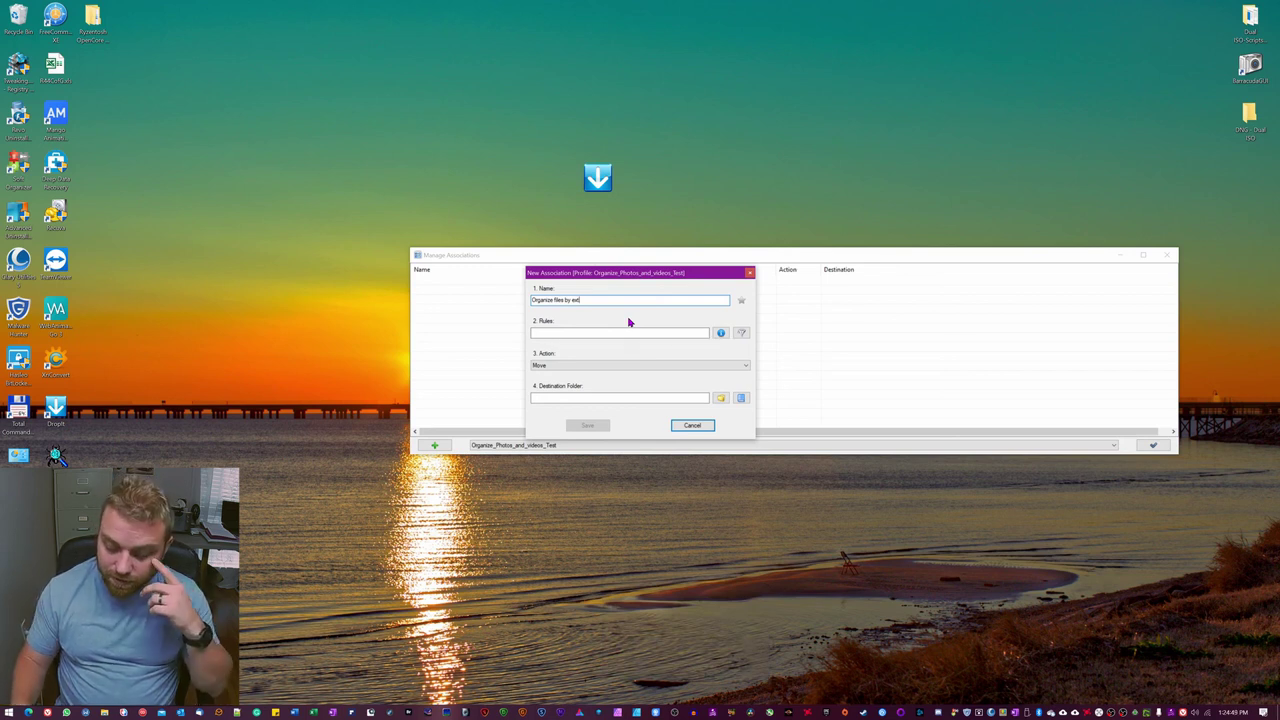
pyautogui.click(721, 334)
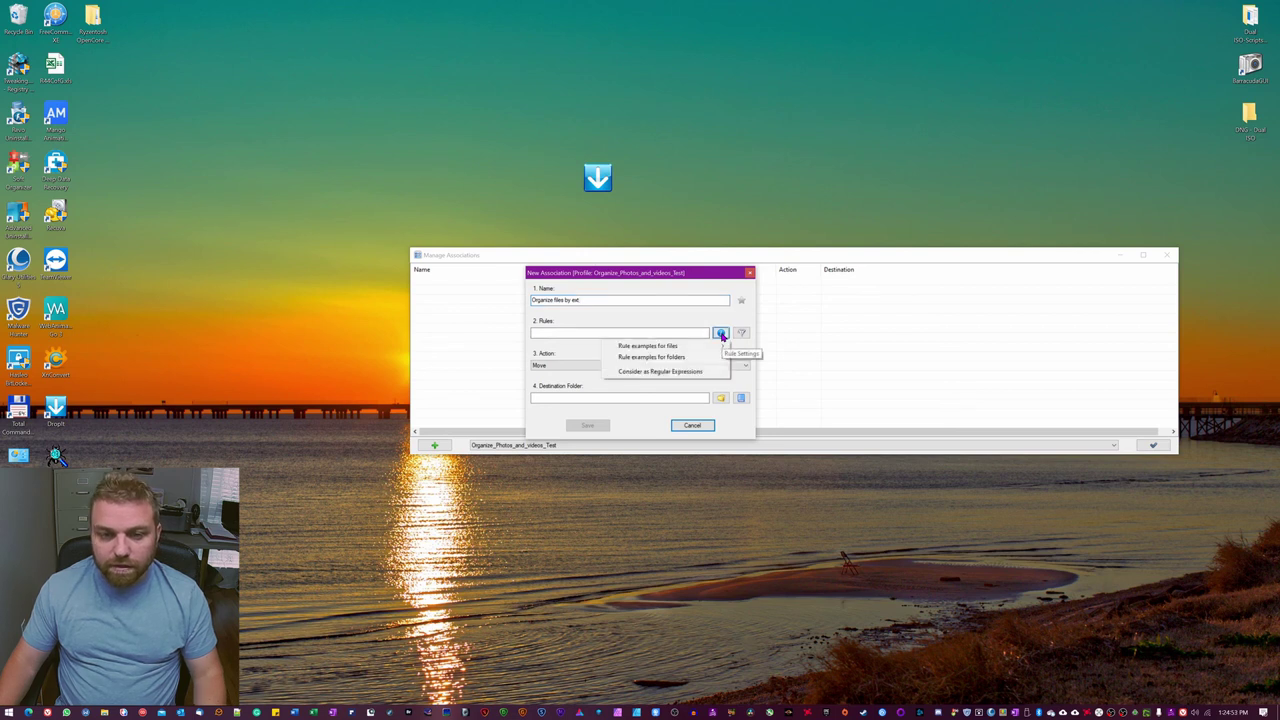
pyautogui.moveTo(683, 346)
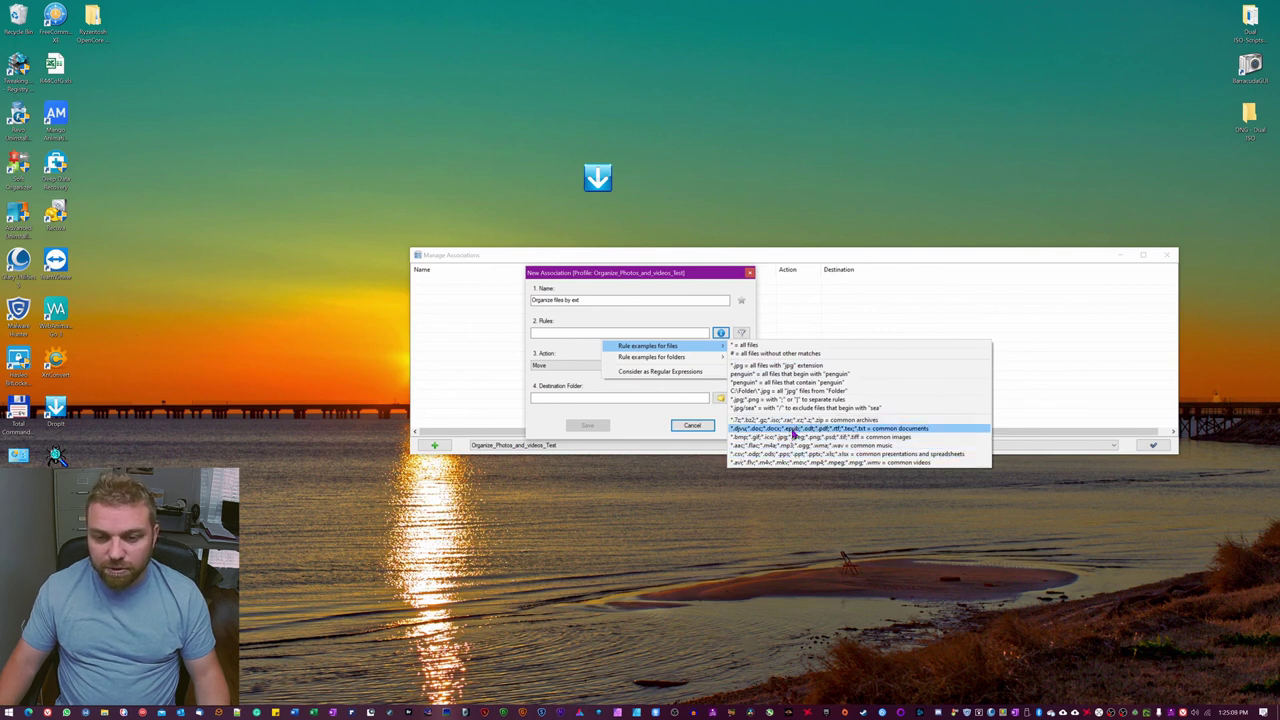
pyautogui.click(540, 333)
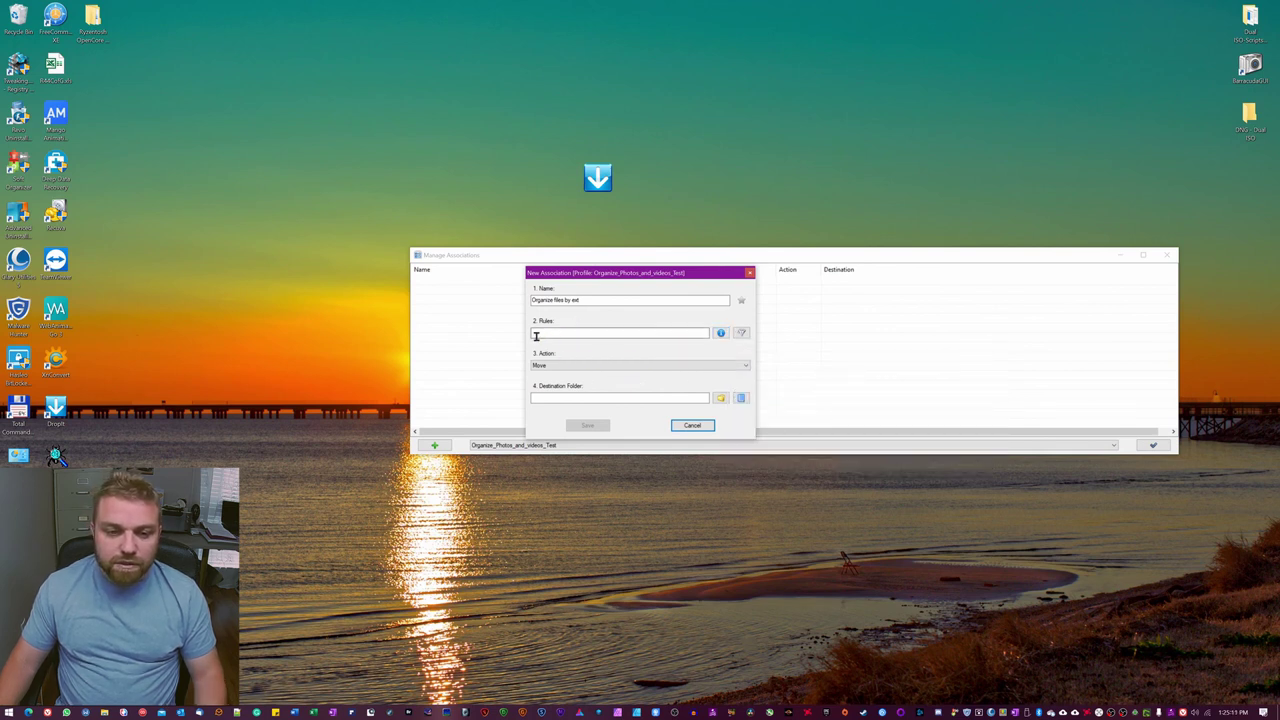
pyautogui.write('*')
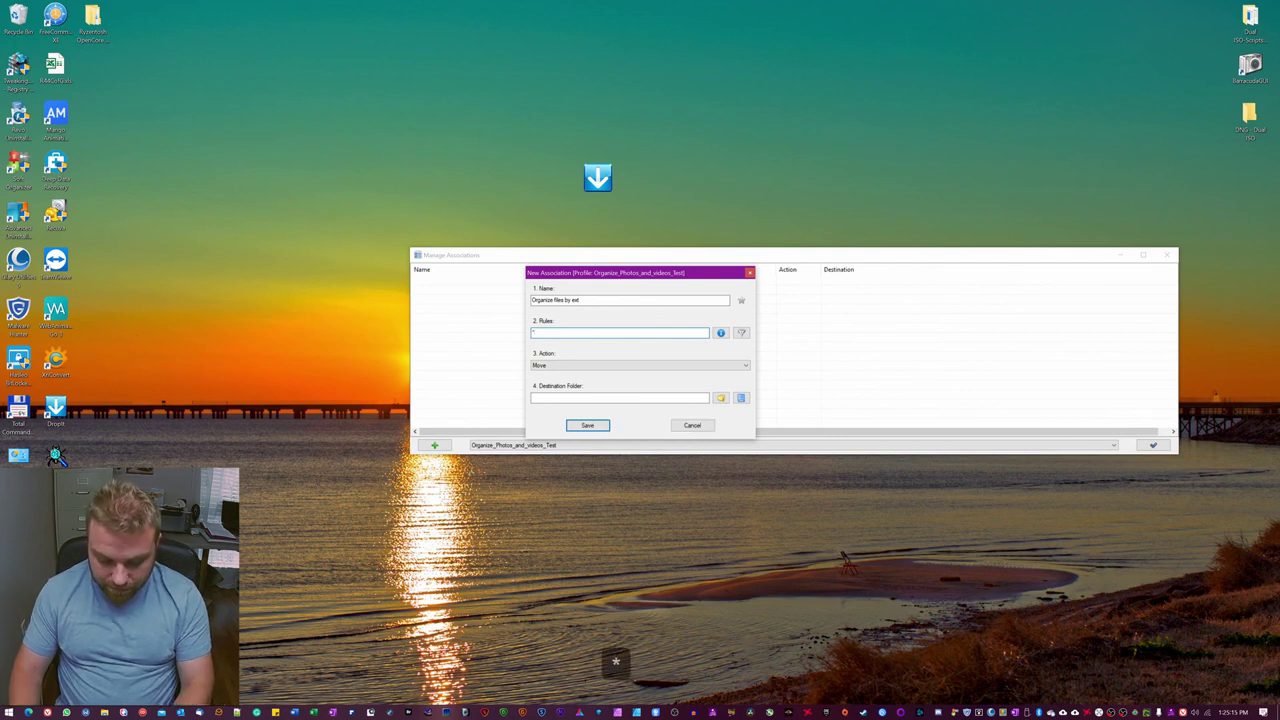
pyautogui.write('.')
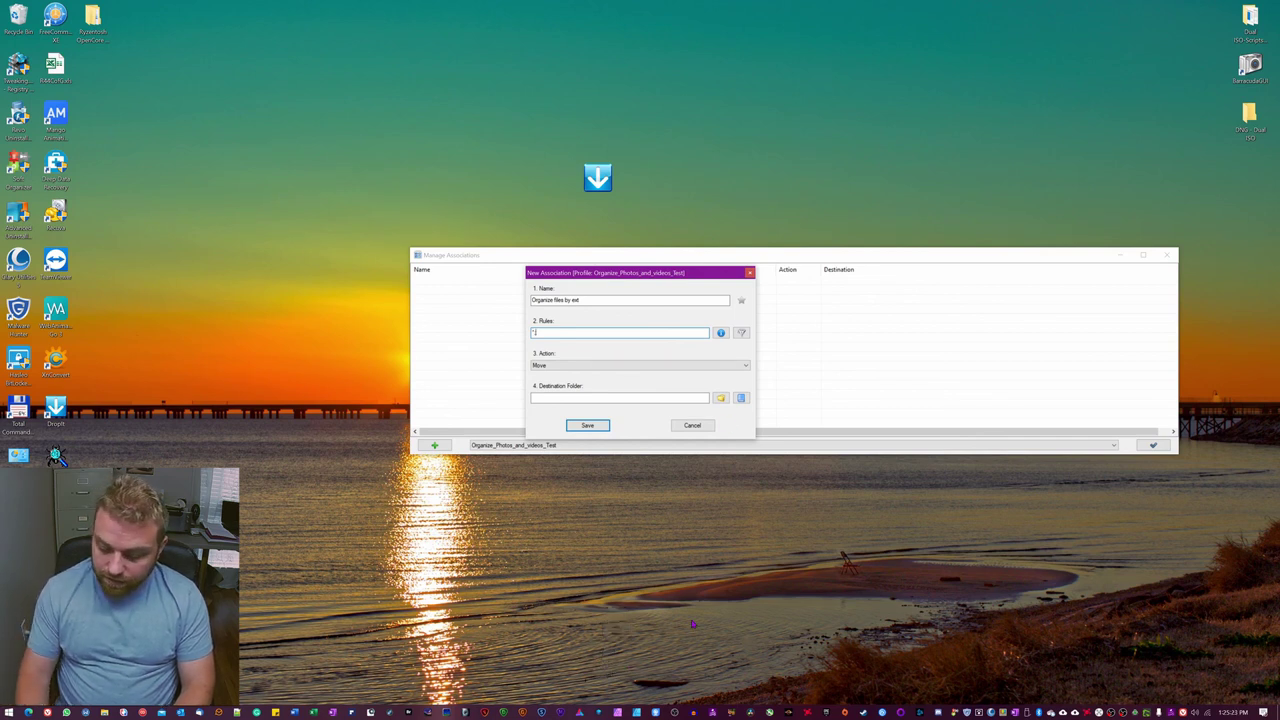
pyautogui.write('*;')
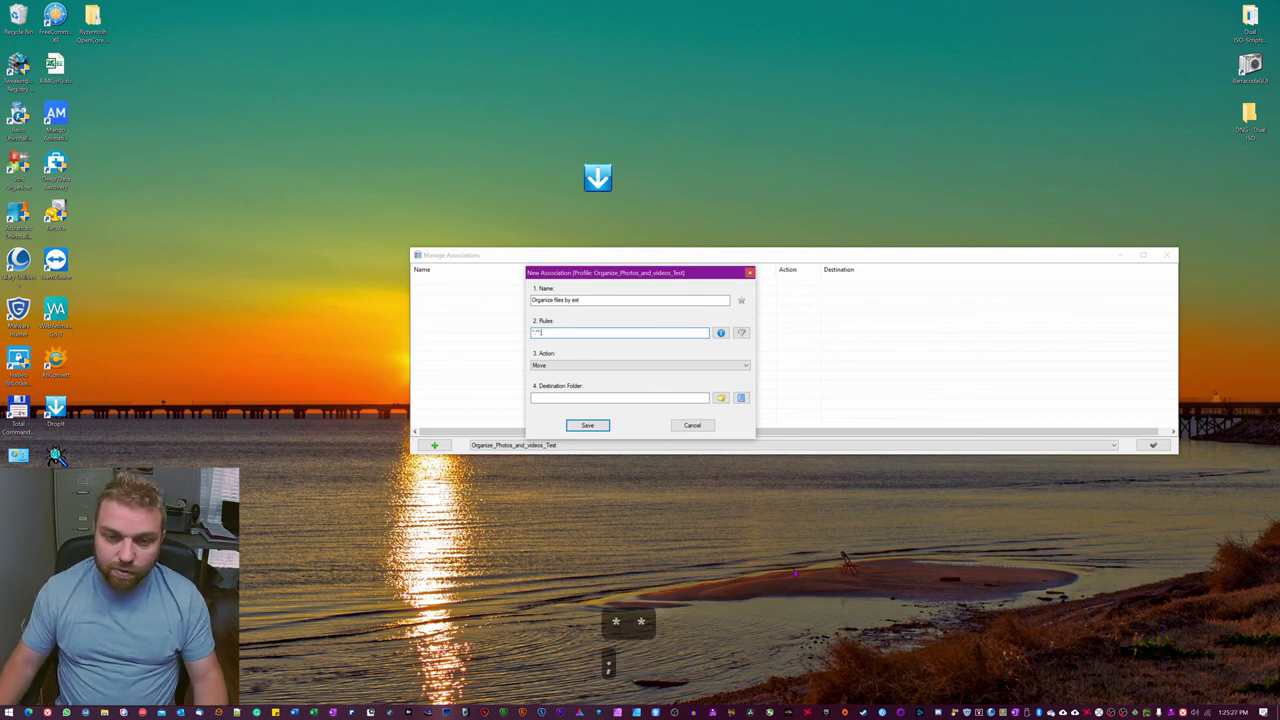
# Step: Add the common images rule example to the association's rules, leaving the additional filters unset
pyautogui.click(744, 338)
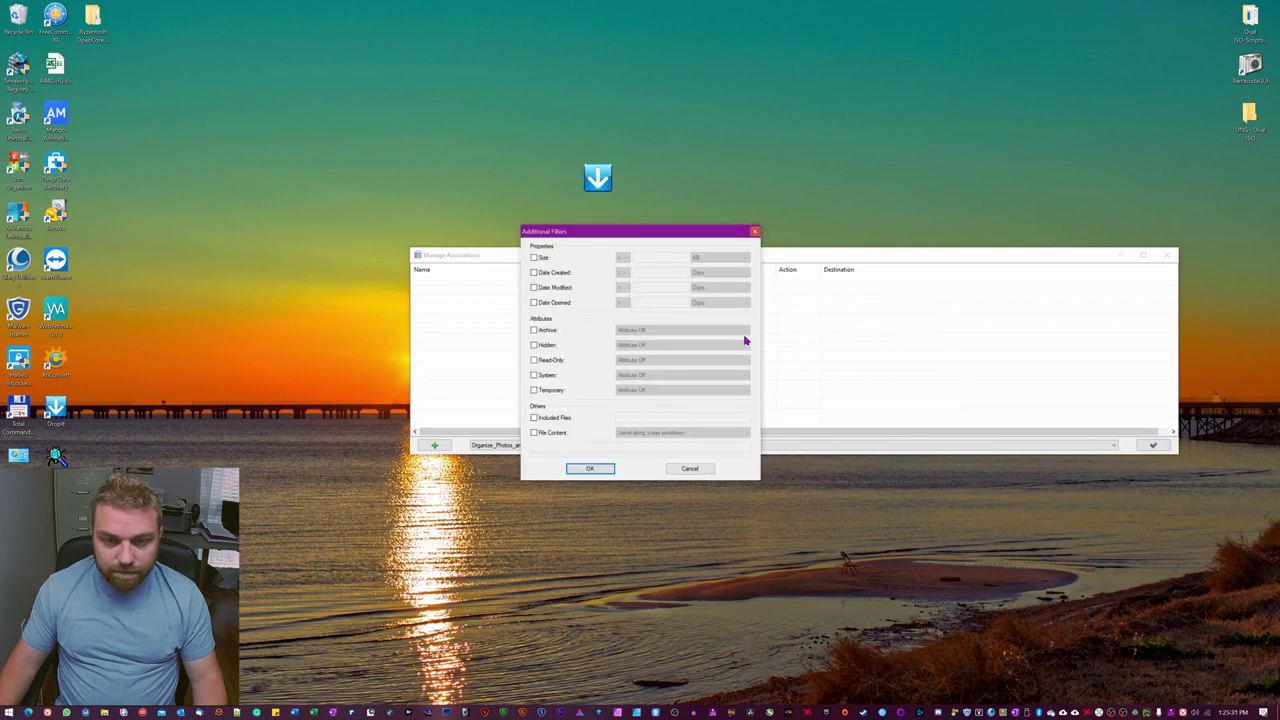
pyautogui.click(697, 469)
pyautogui.click(721, 334)
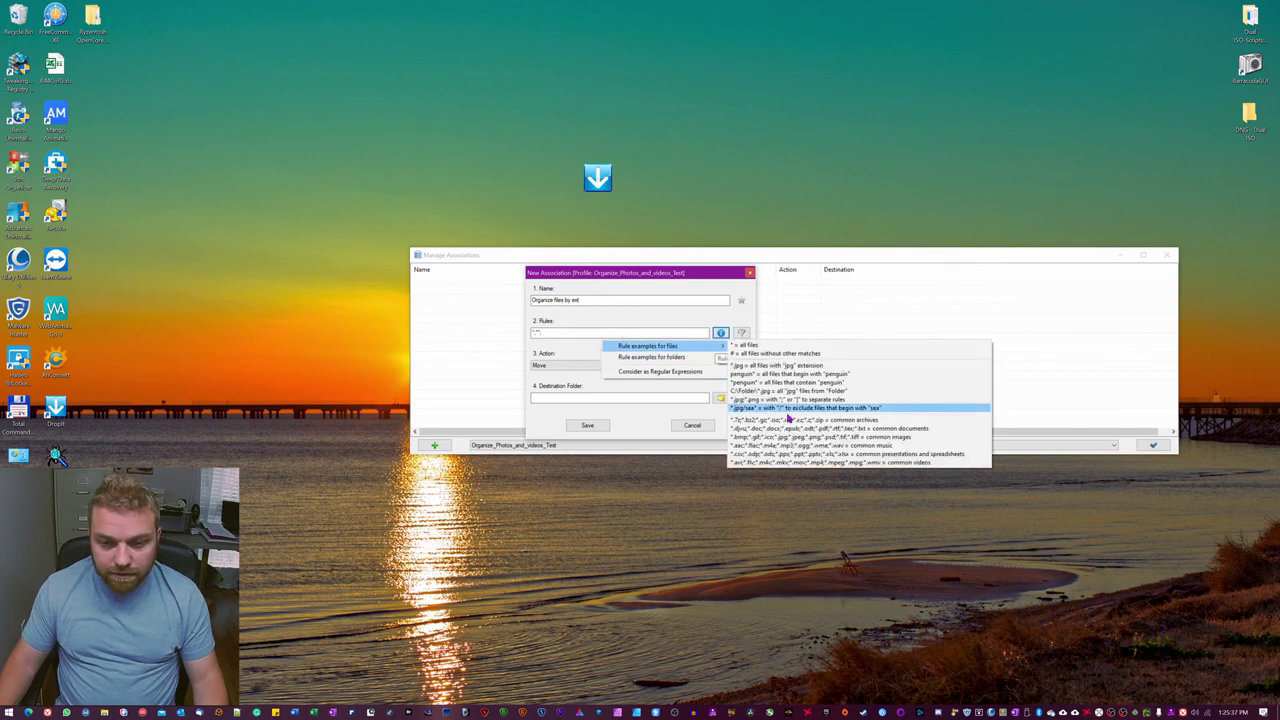
pyautogui.click(833, 440)
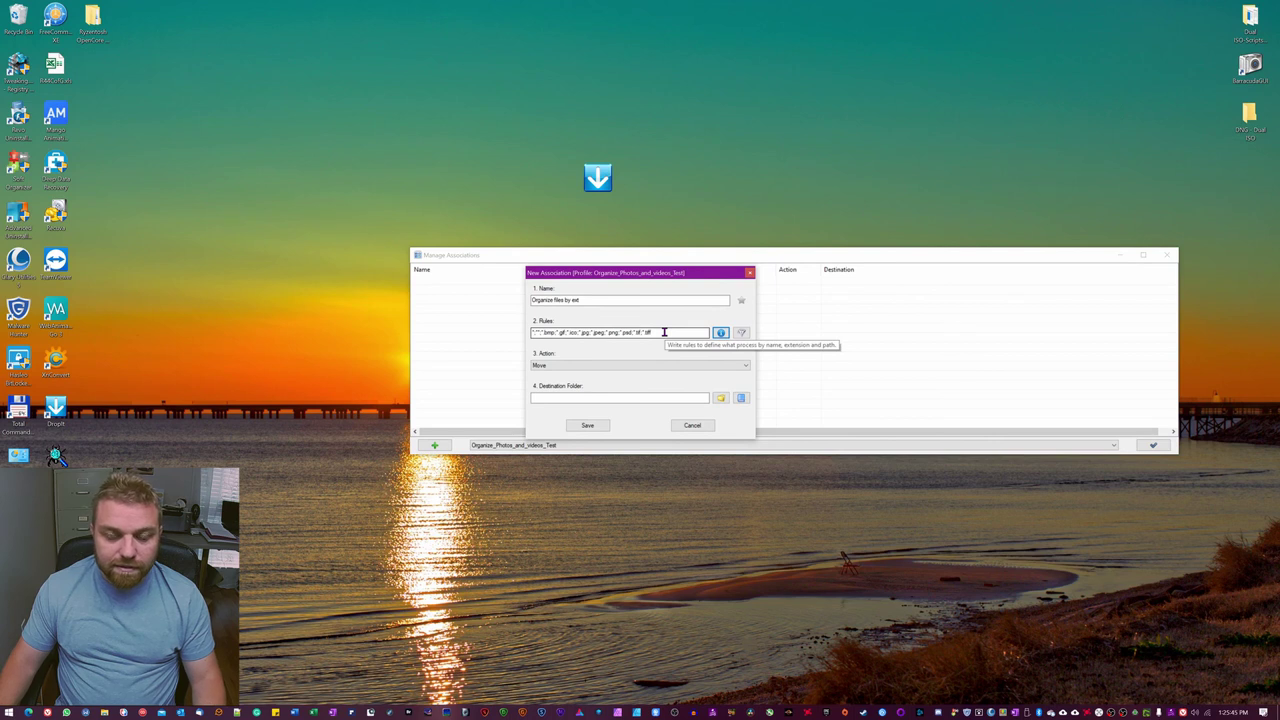
# Step: Append a semicolon and the common videos rule example to the association's rules
pyautogui.click(663, 332)
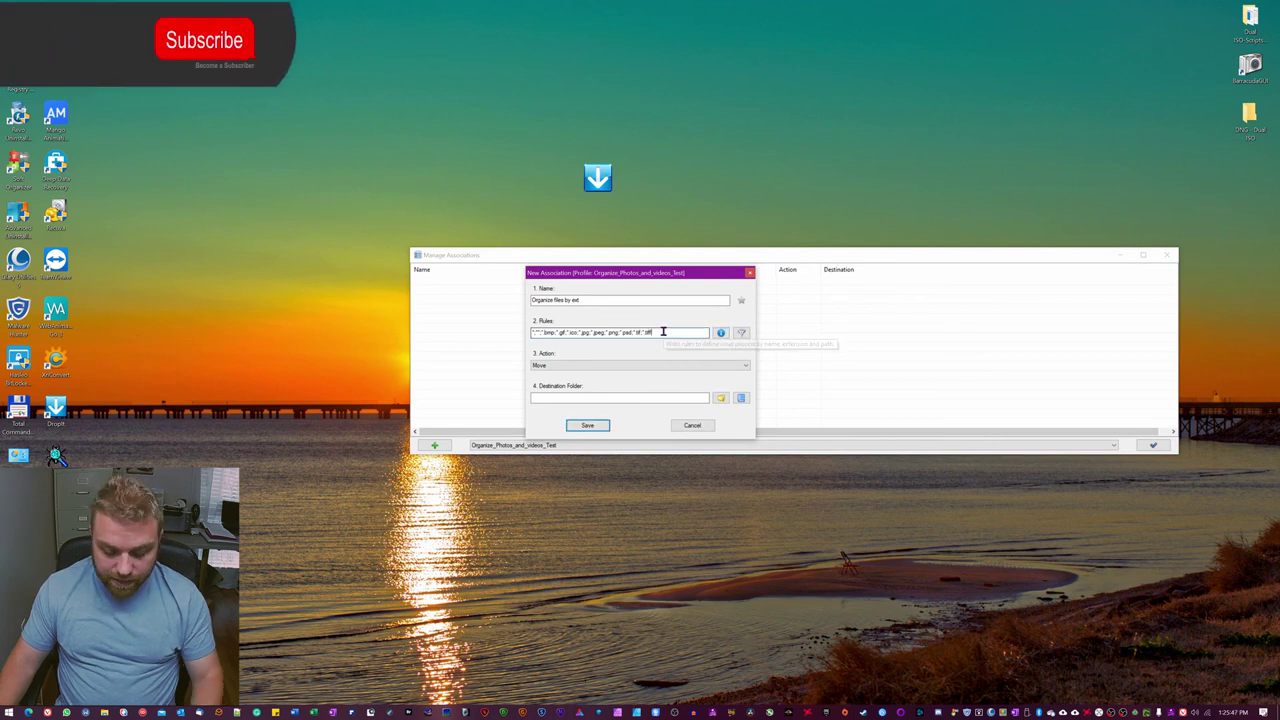
pyautogui.click(721, 333)
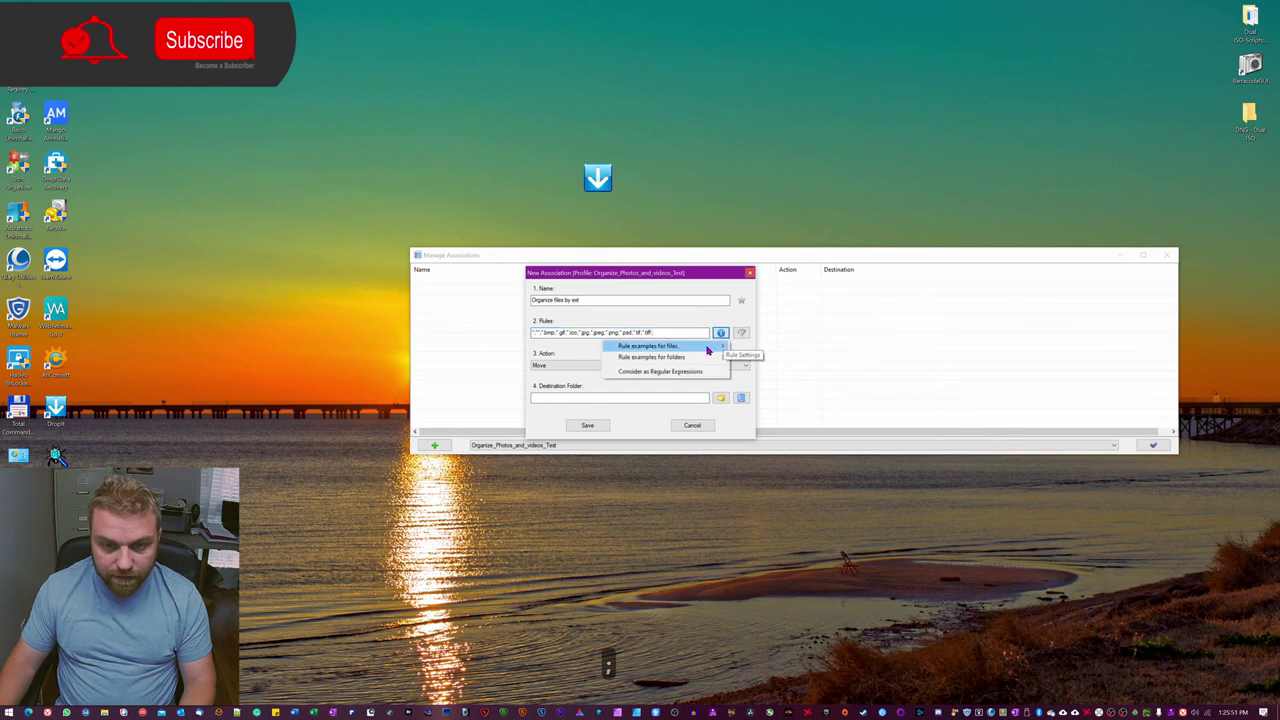
pyautogui.moveTo(709, 347)
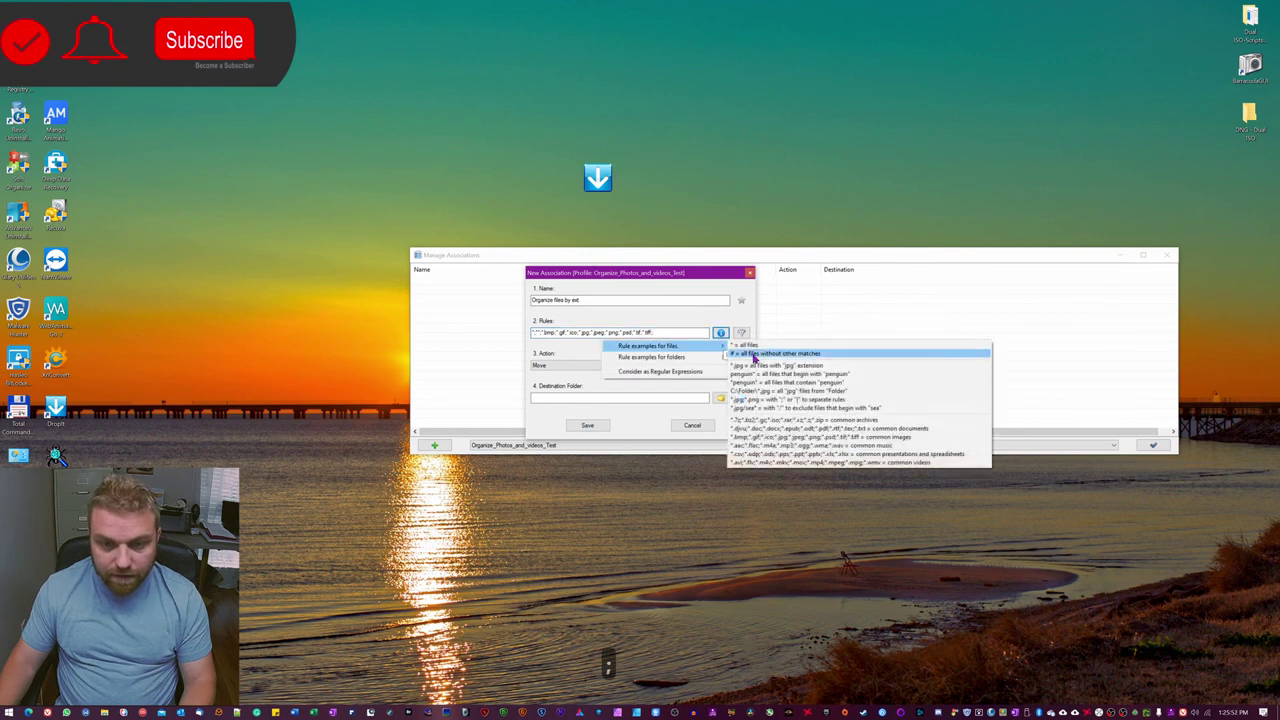
pyautogui.click(886, 465)
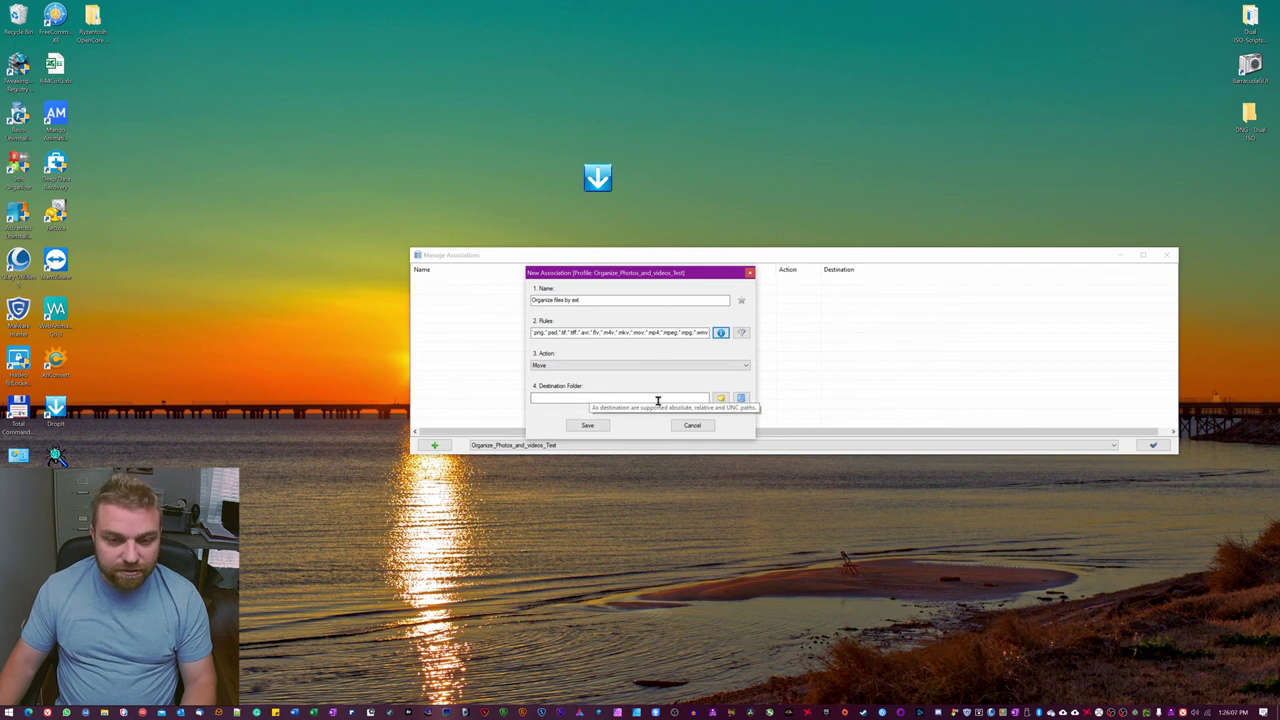
# Step: Browse for the association's destination folder and open the iPhone Pictures folder on drive I:
pyautogui.click(721, 399)
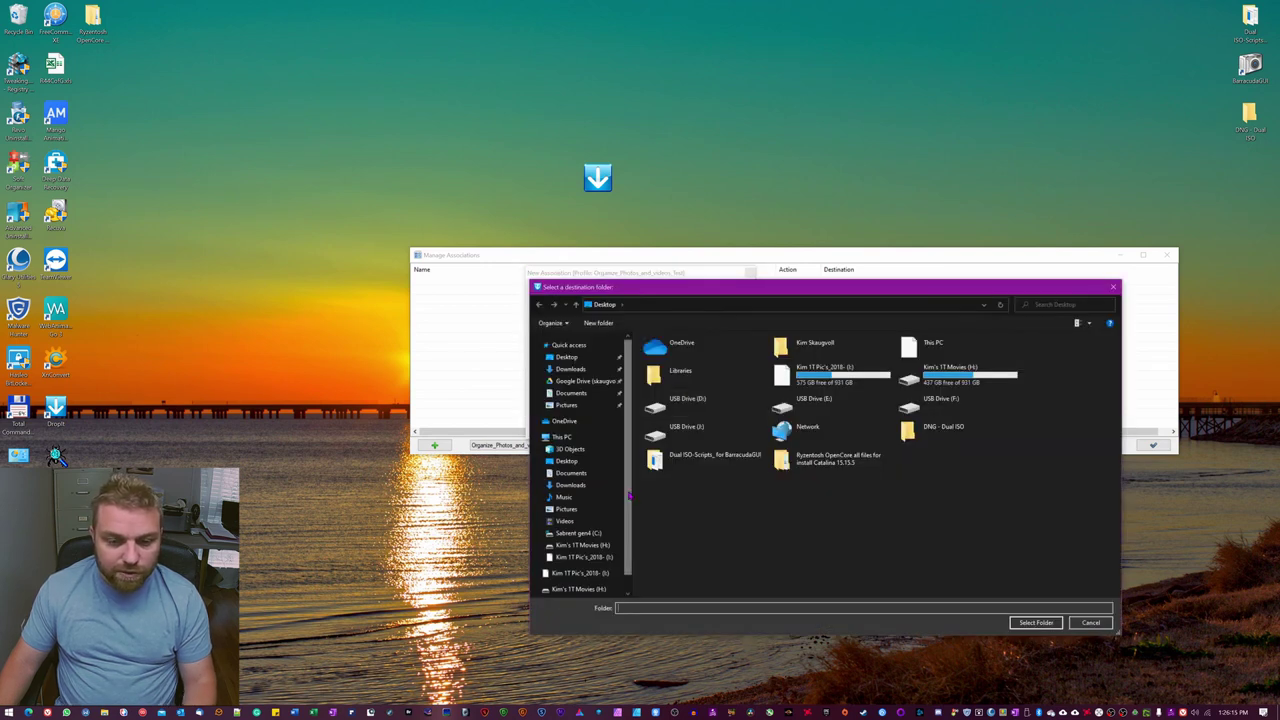
pyautogui.scroll(-1, 595, 556)
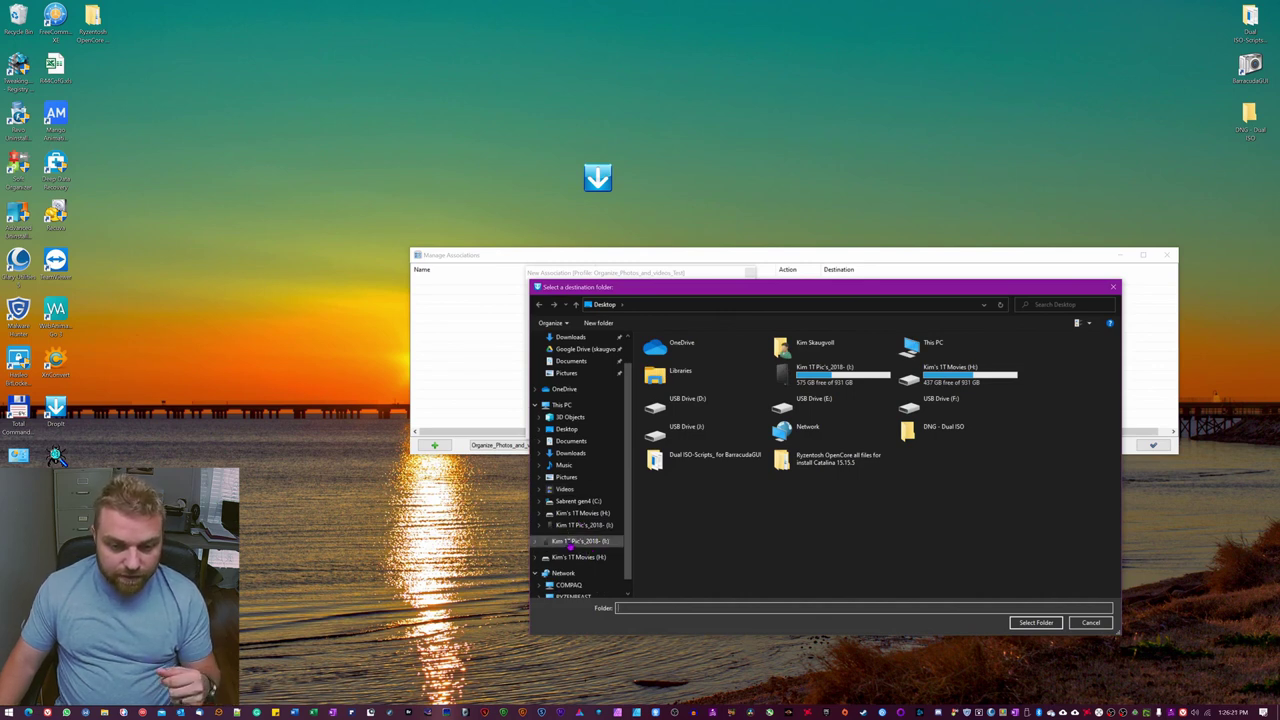
pyautogui.click(568, 544)
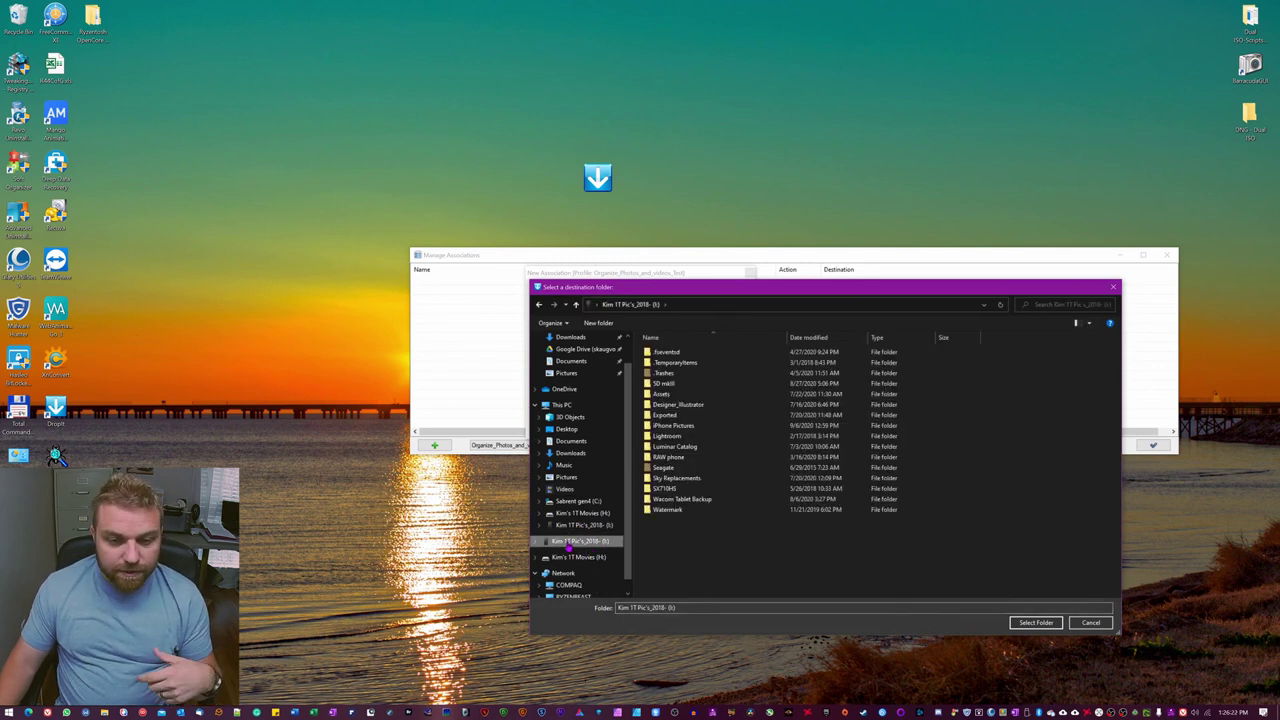
pyautogui.doubleClick(667, 427)
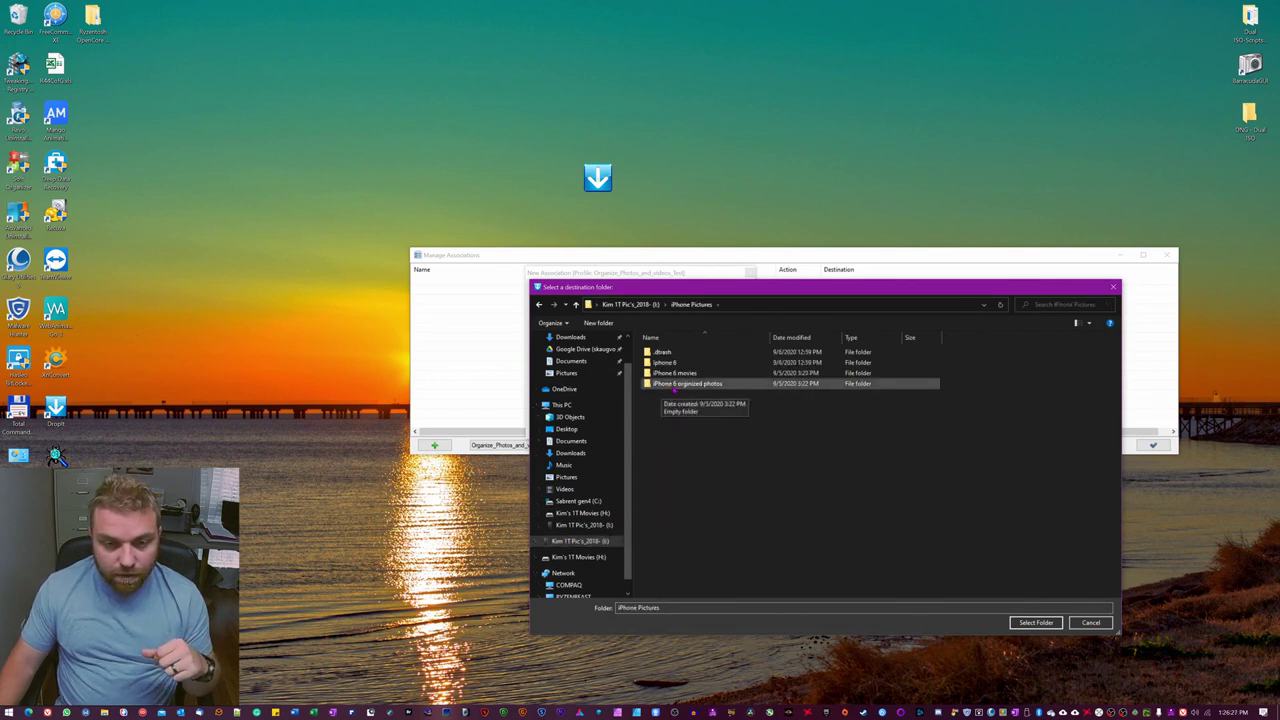
# Step: Create a folder named "Organize by ext" inside iPhone Pictures and select it as the destination folder
pyautogui.rightClick(561, 405)
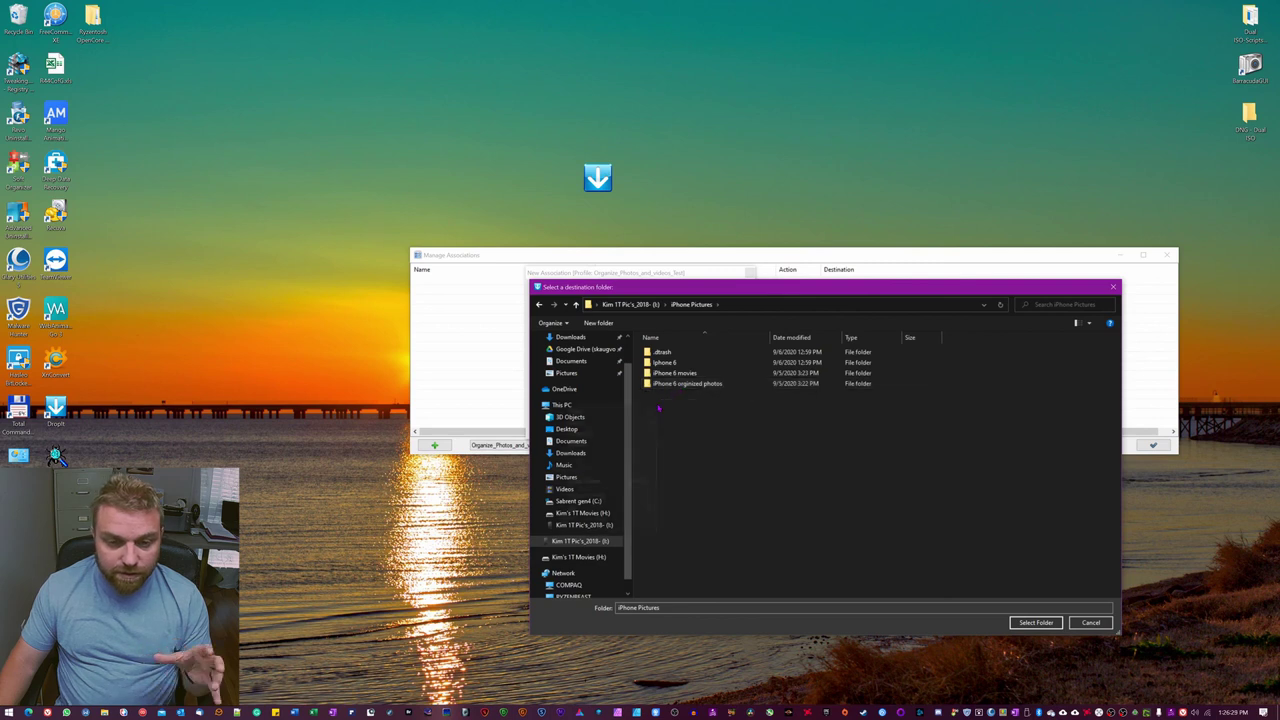
pyautogui.moveTo(600, 509)
pyautogui.click(690, 511)
pyautogui.write('Orga')
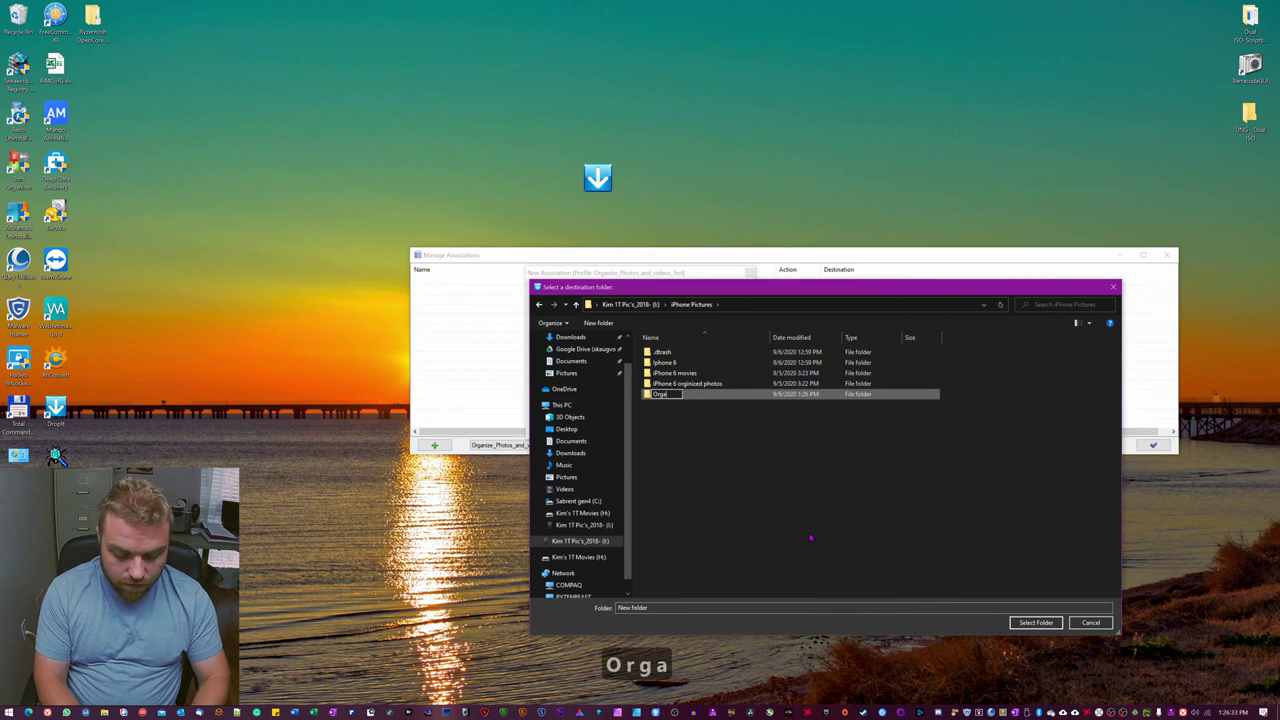
pyautogui.write('nize by ')
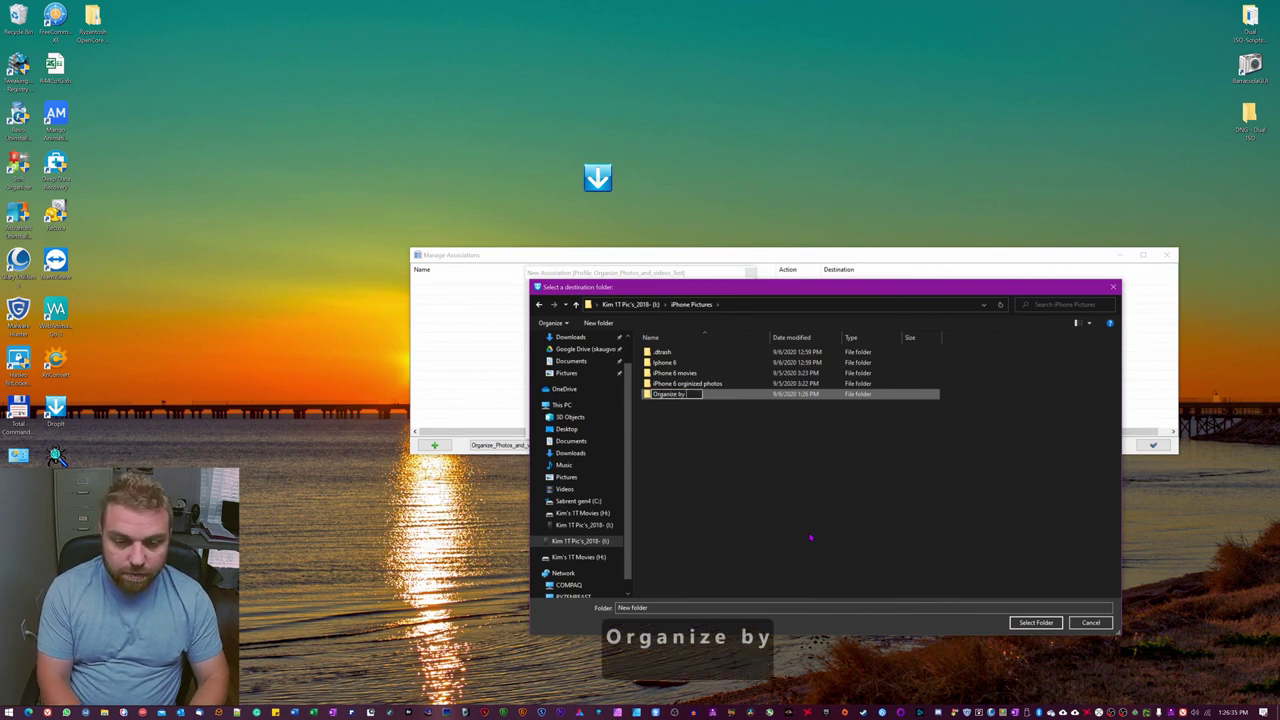
pyautogui.write('ext')
pyautogui.press('Return')
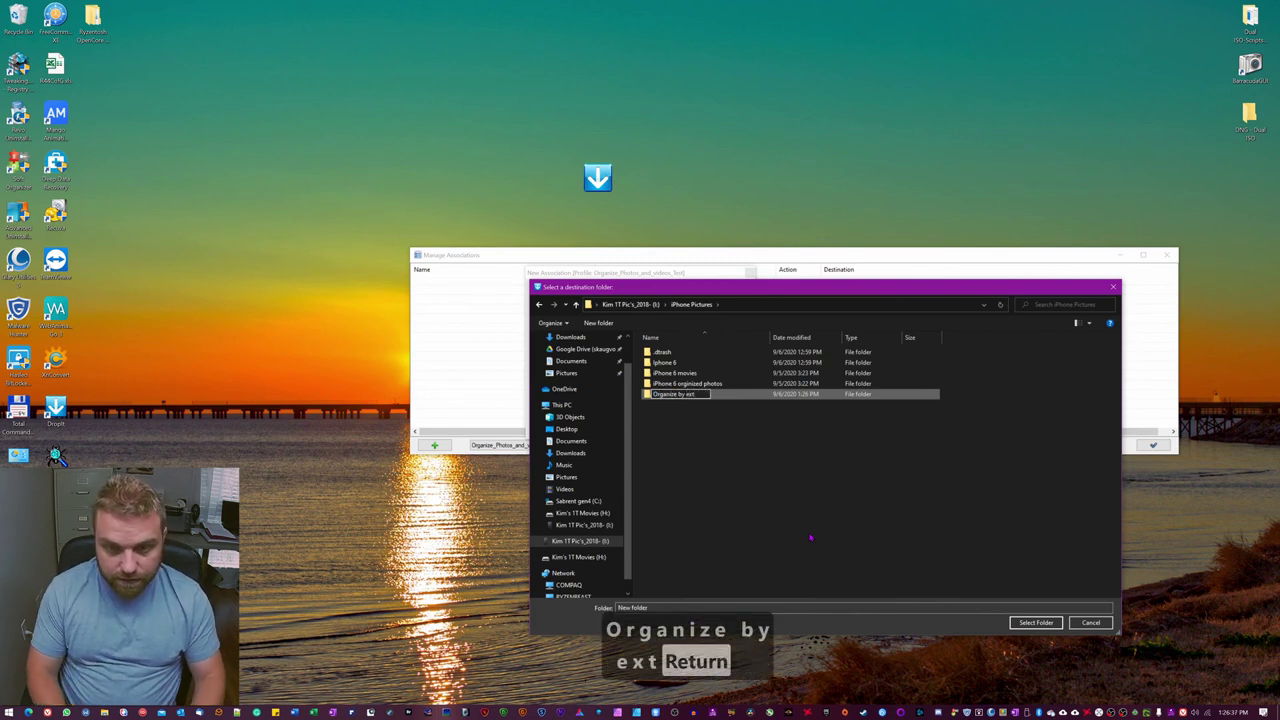
pyautogui.click(1036, 622)
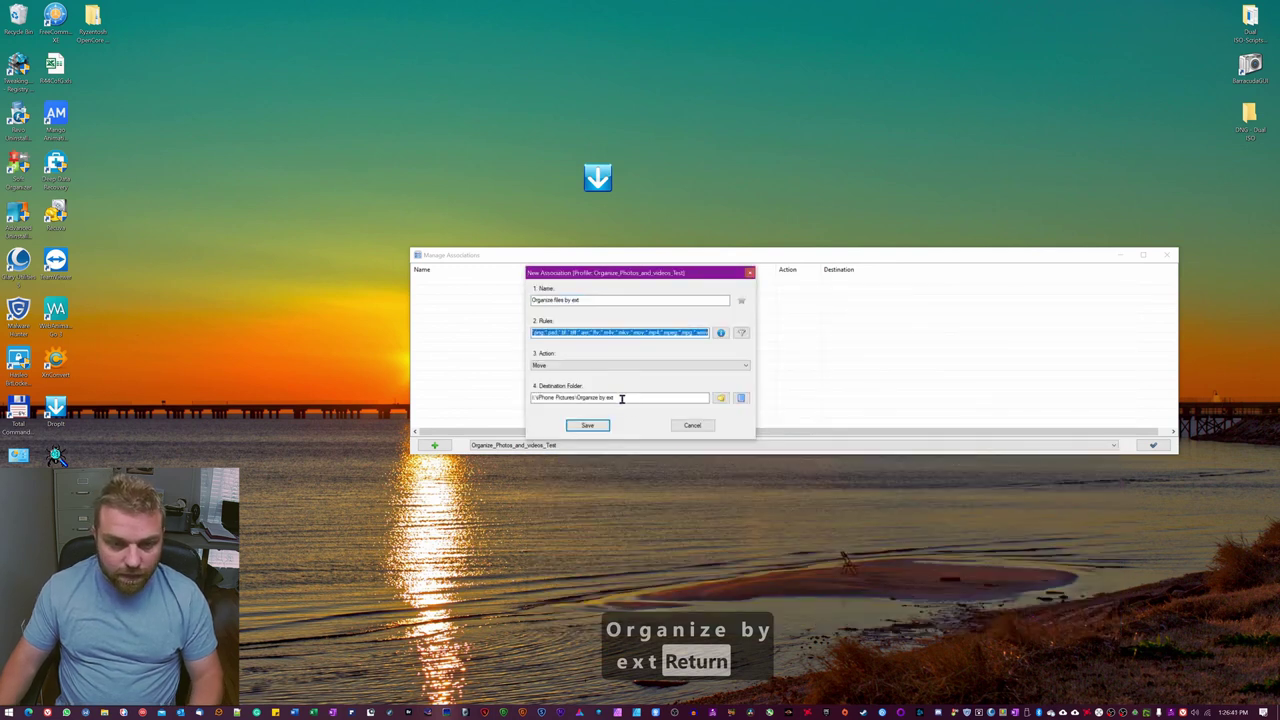
# Step: Append \%FileExt% to the destination folder path so files are sorted into subfolders by extension
pyautogui.click(622, 398)
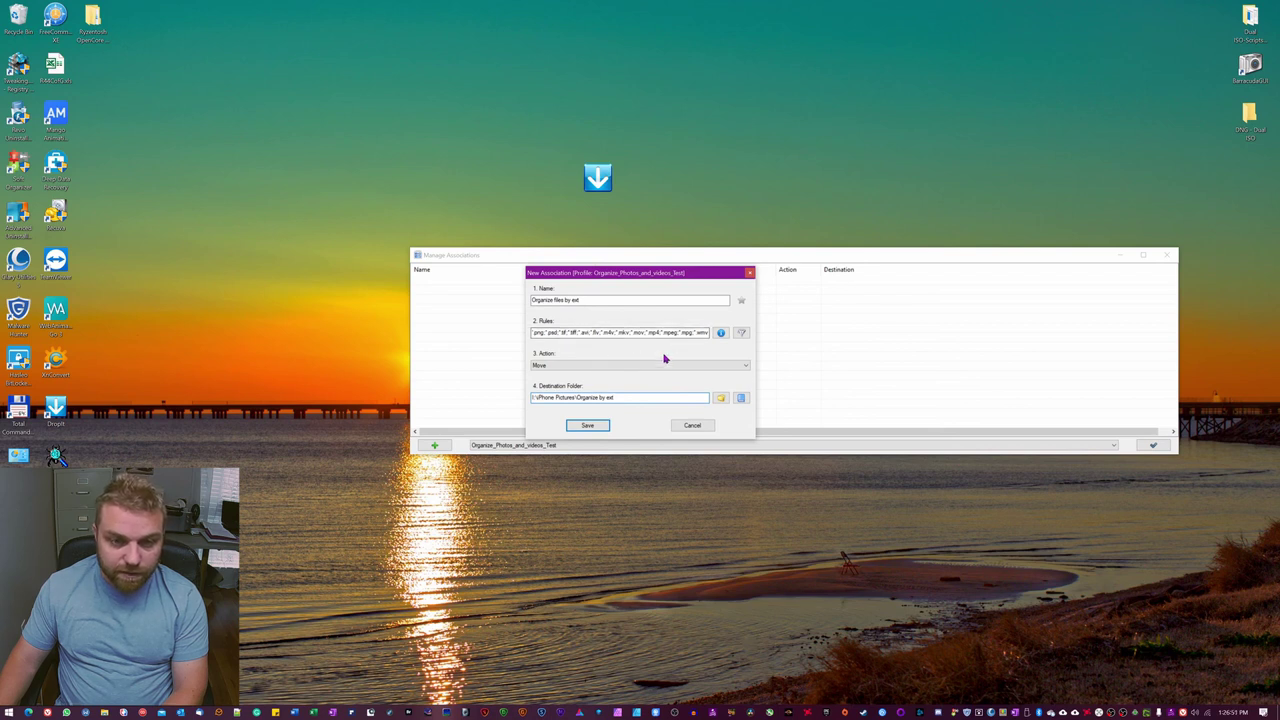
pyautogui.write('\\')
pyautogui.press('BackSpace')
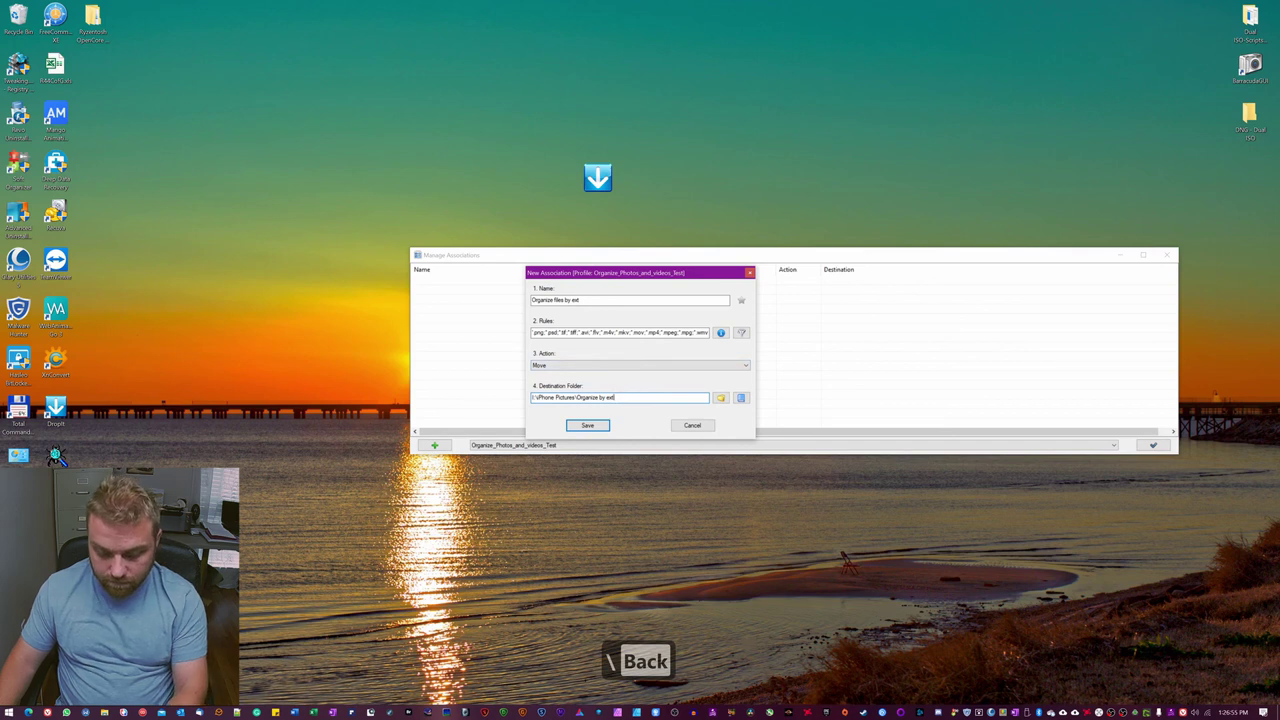
pyautogui.write('\\')
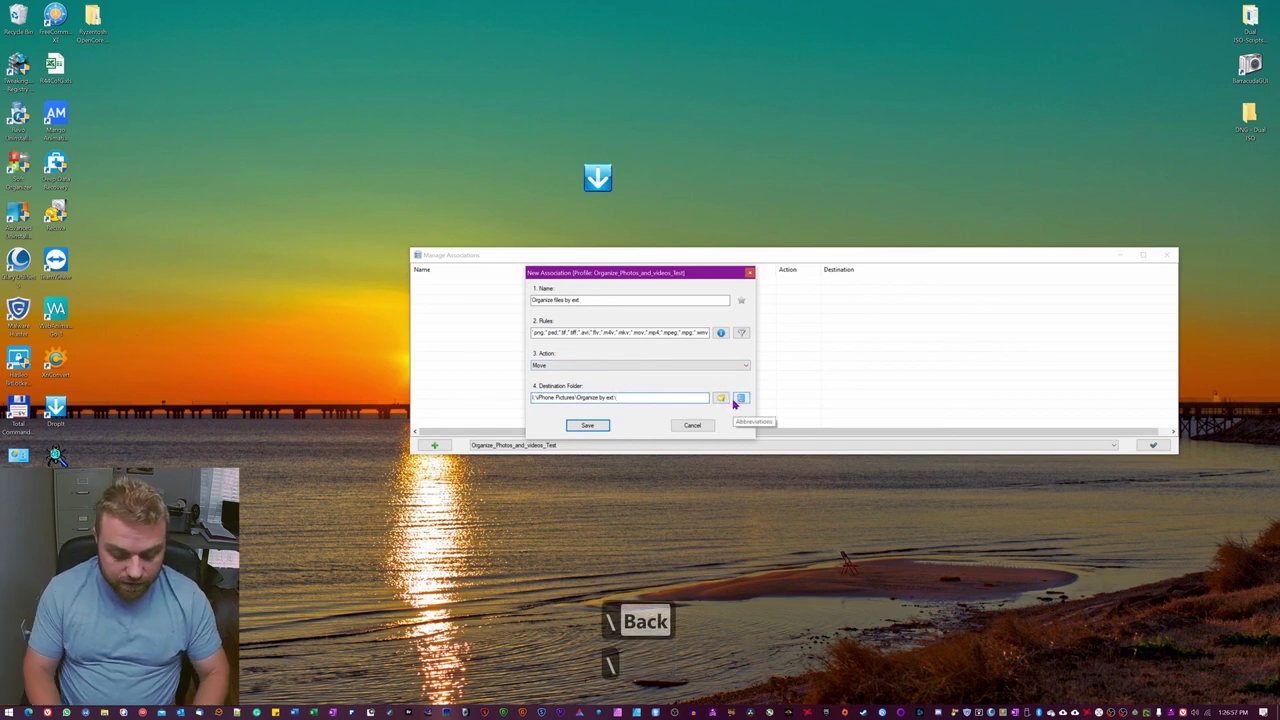
pyautogui.write('%%')
pyautogui.press('Left')
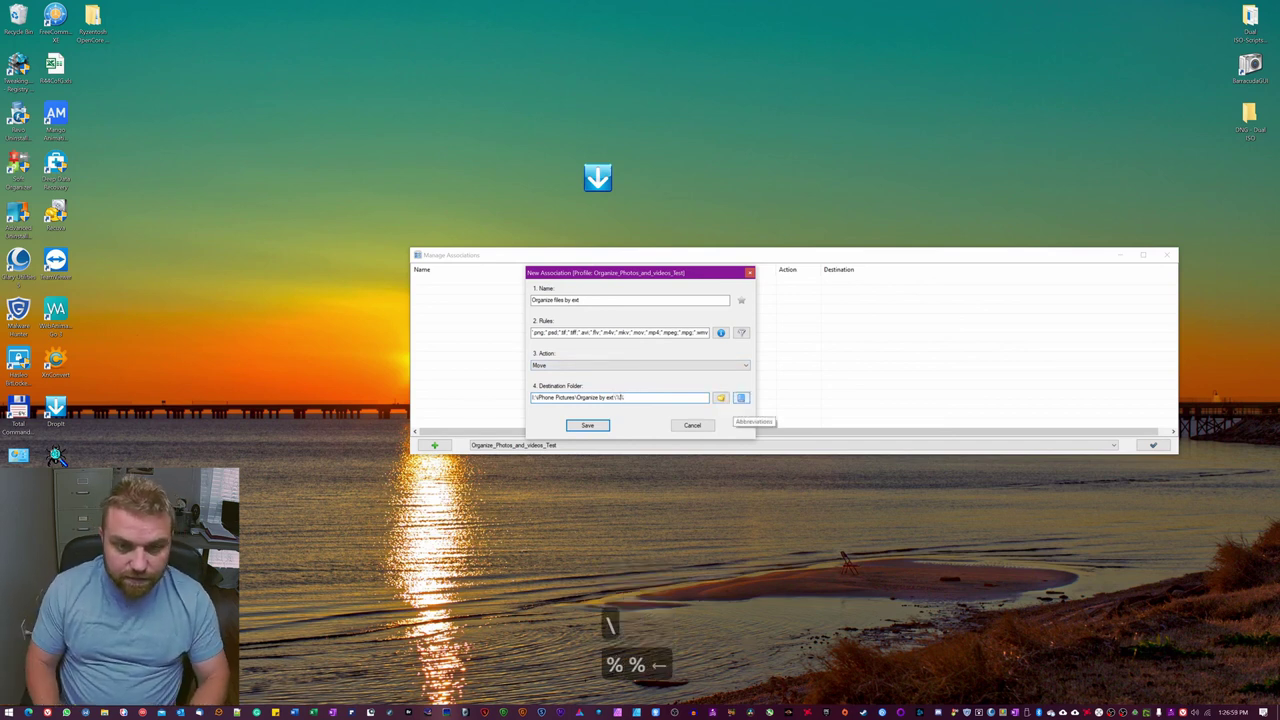
pyautogui.write('File')
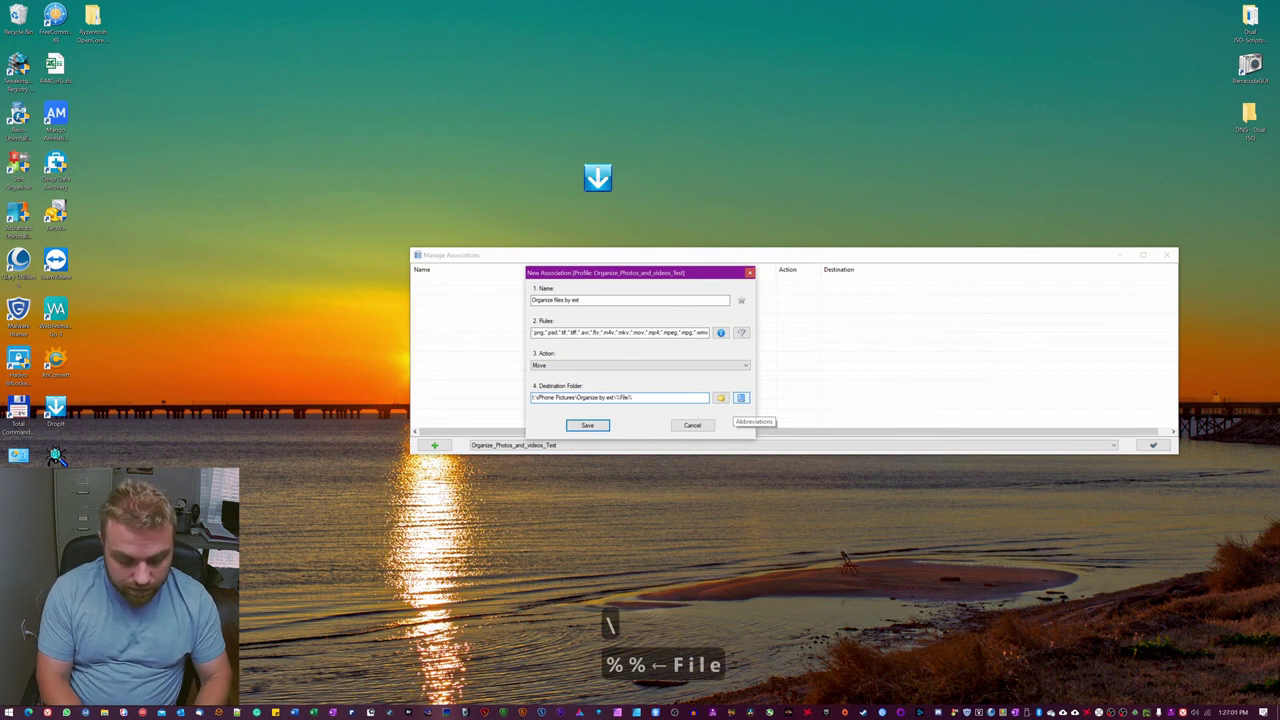
pyautogui.write('Ext')
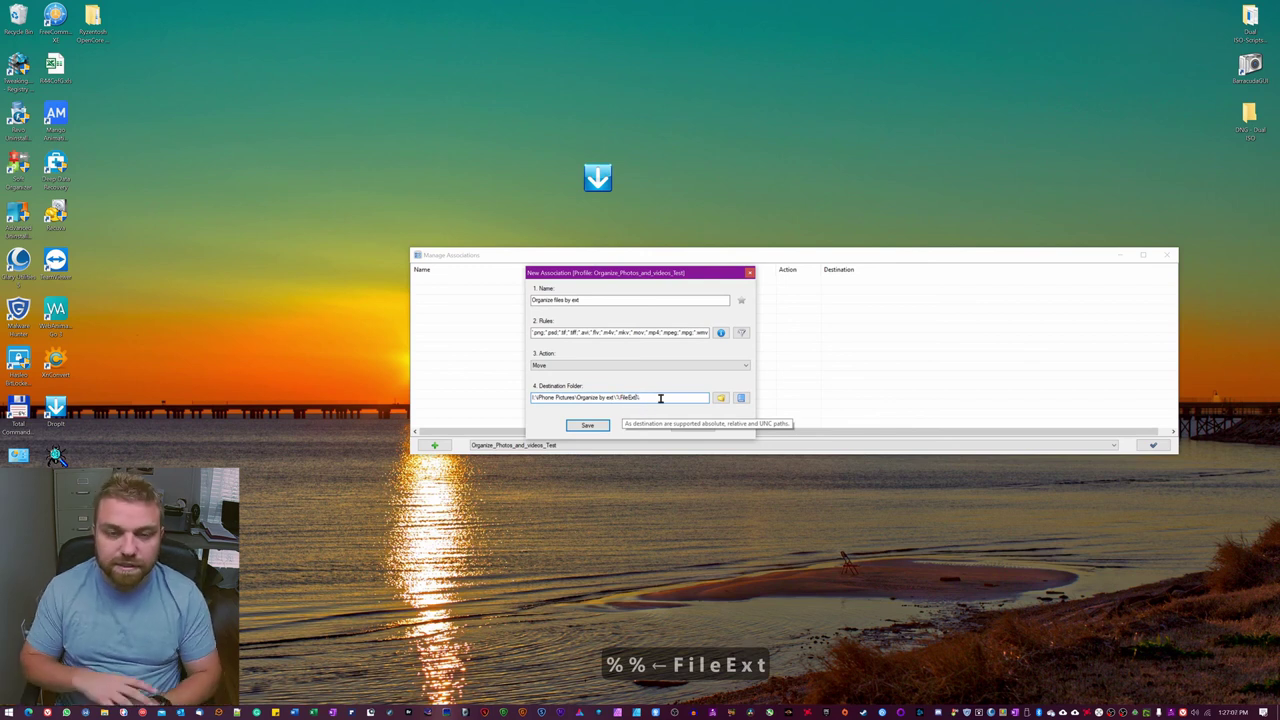
# Step: Save the association and widen the Rules column in the associations list to show the full rules
pyautogui.click(589, 426)
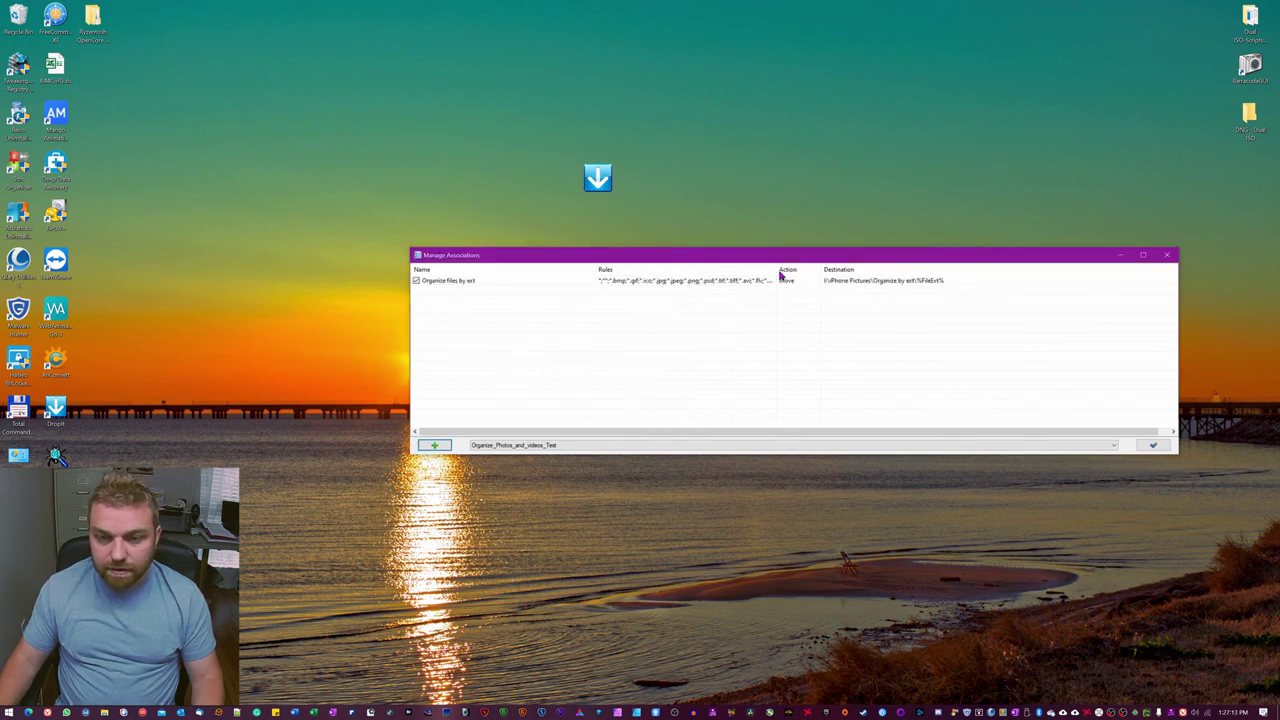
pyautogui.moveTo(775, 270); pyautogui.dragTo(905, 270)
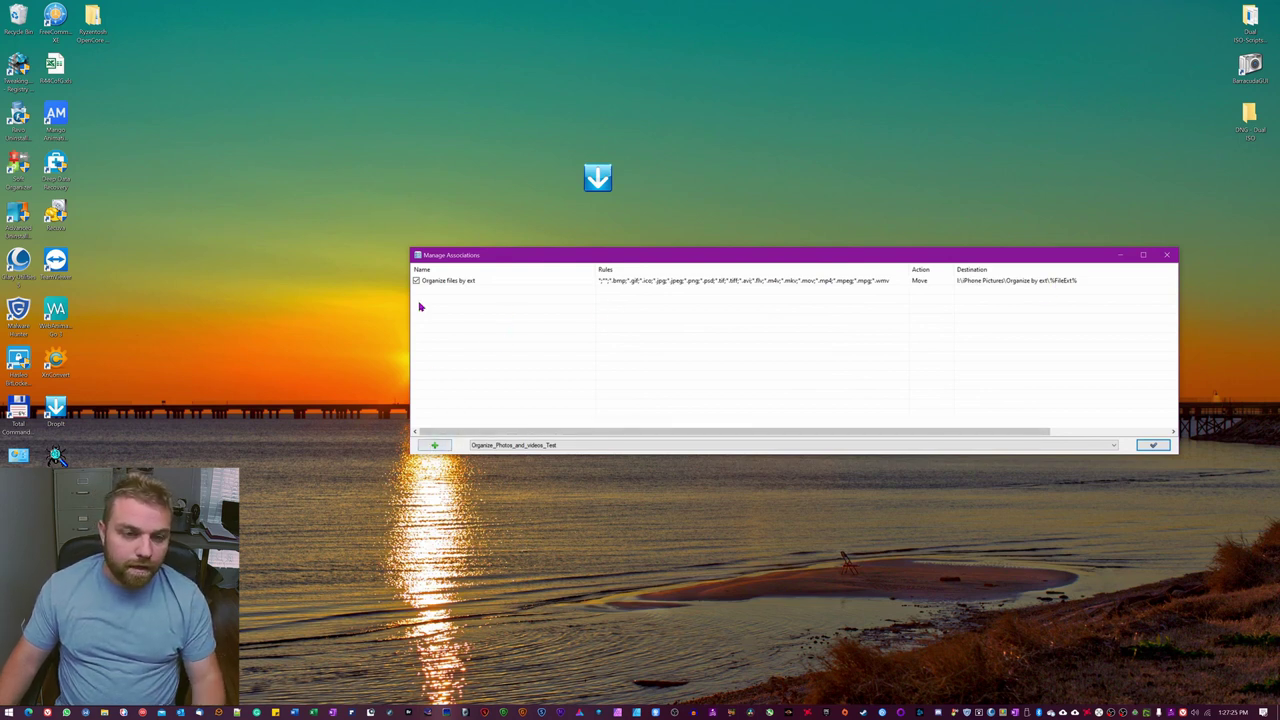
# Step: Add a new association to the Organize_Photos_and_videos_Test profile and name it "Organize by year,month,subdir"
pyautogui.click(436, 446)
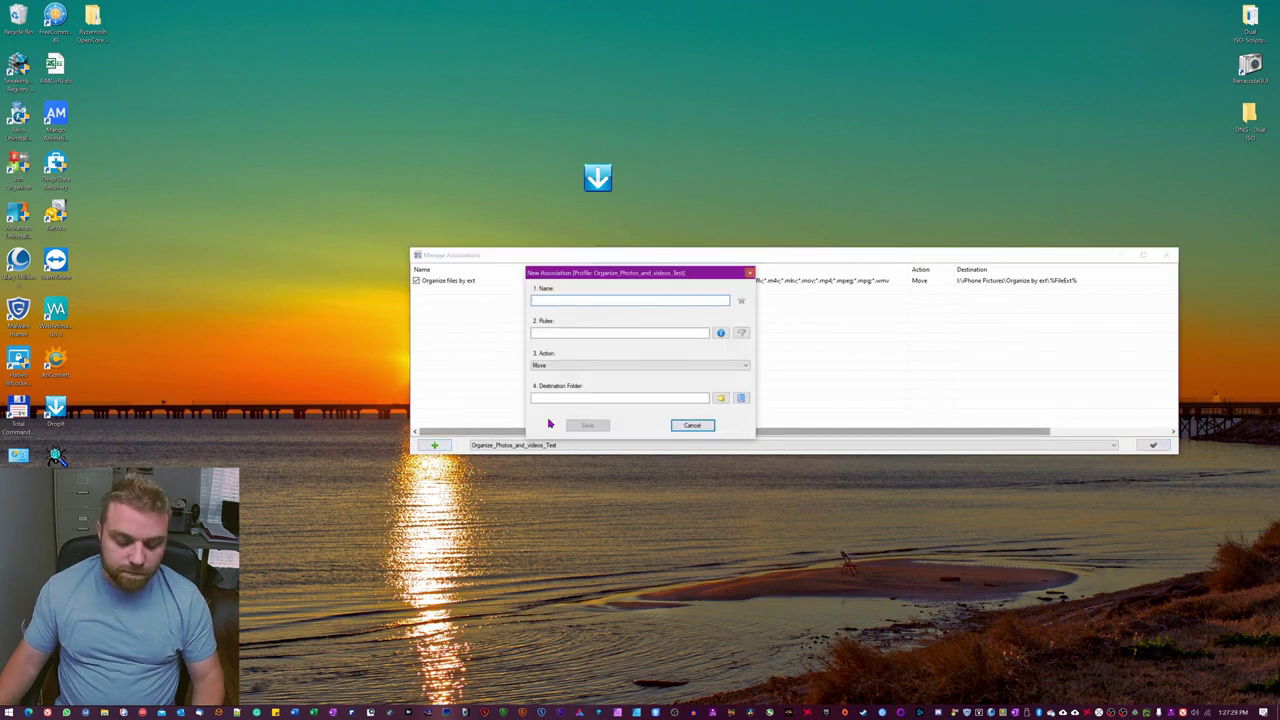
pyautogui.write('O')
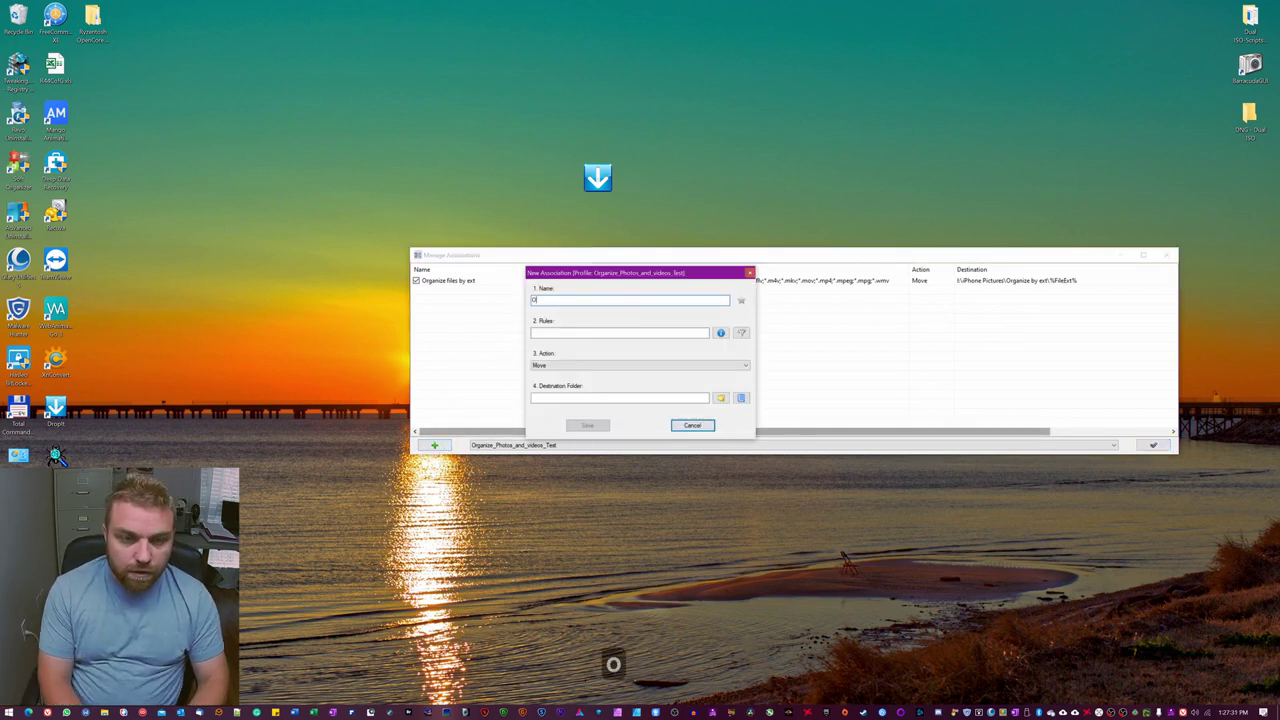
pyautogui.write('rganize by ')
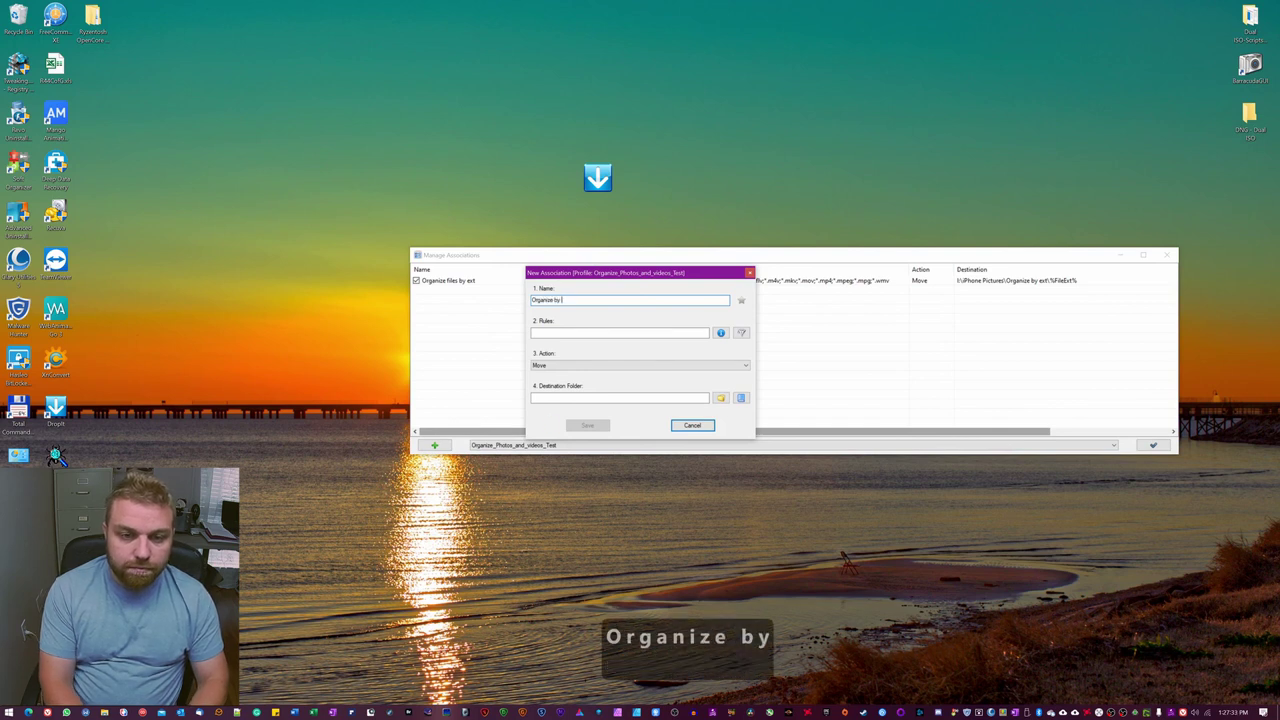
pyautogui.write('ye')
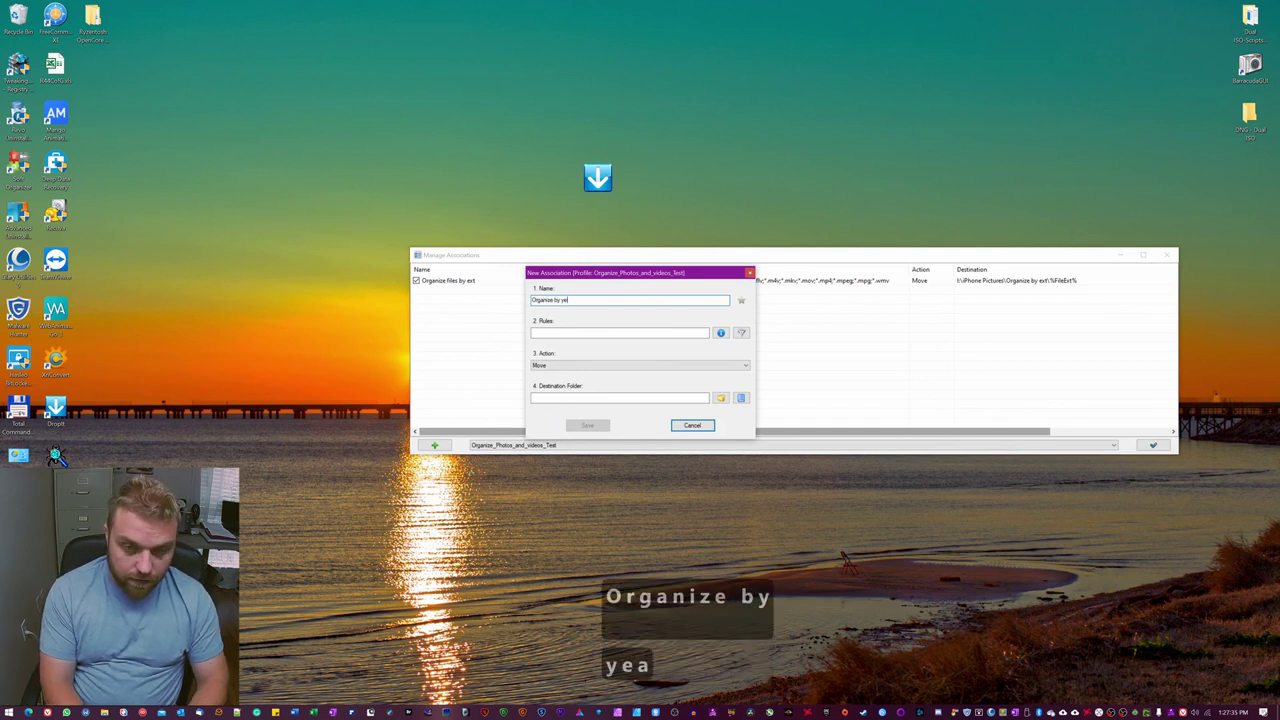
pyautogui.write('ar,month')
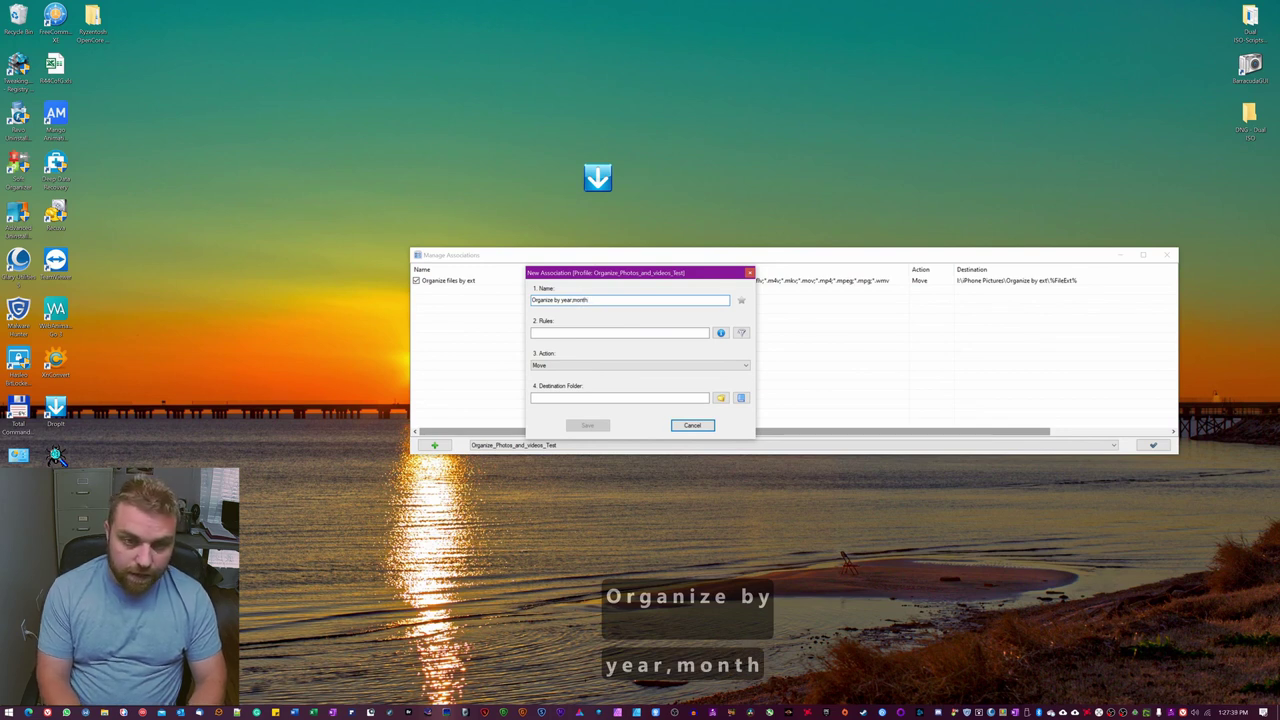
pyautogui.write(',')
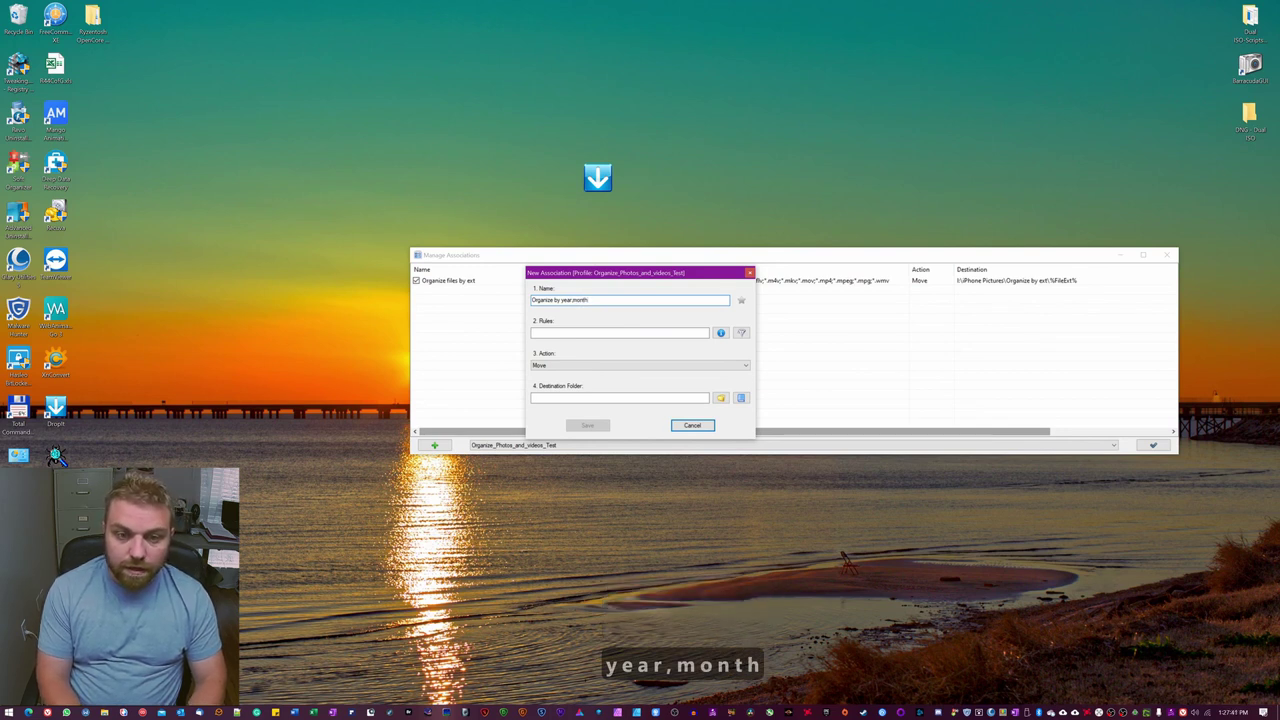
pyautogui.write(',subdir')
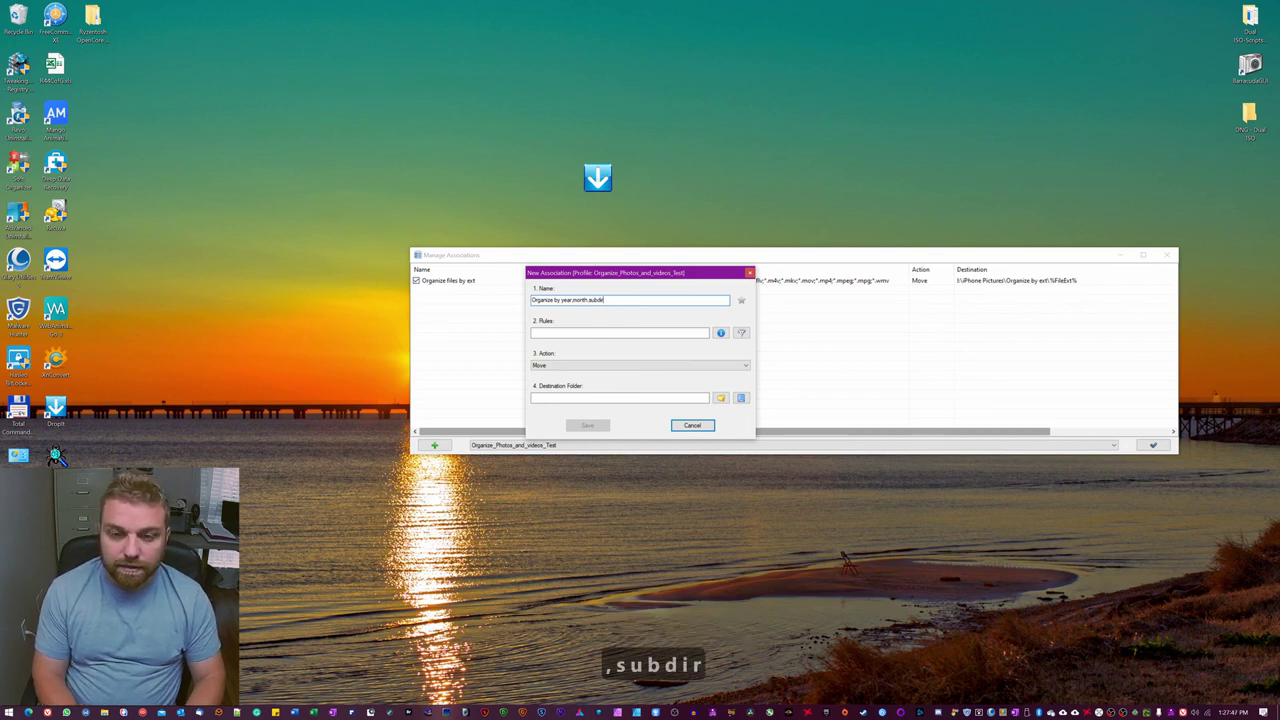
pyautogui.click(537, 333)
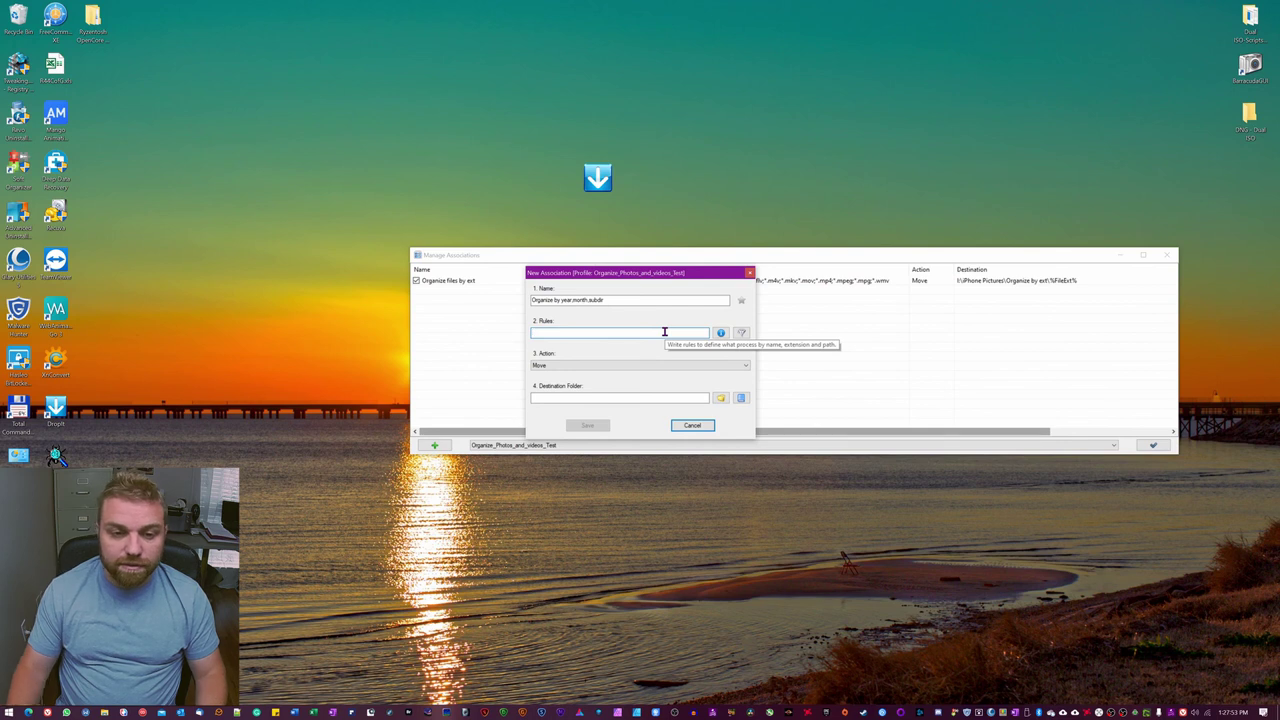
# Step: Insert the word "pictures" after "Organize" in the new association's name
pyautogui.click(611, 299)
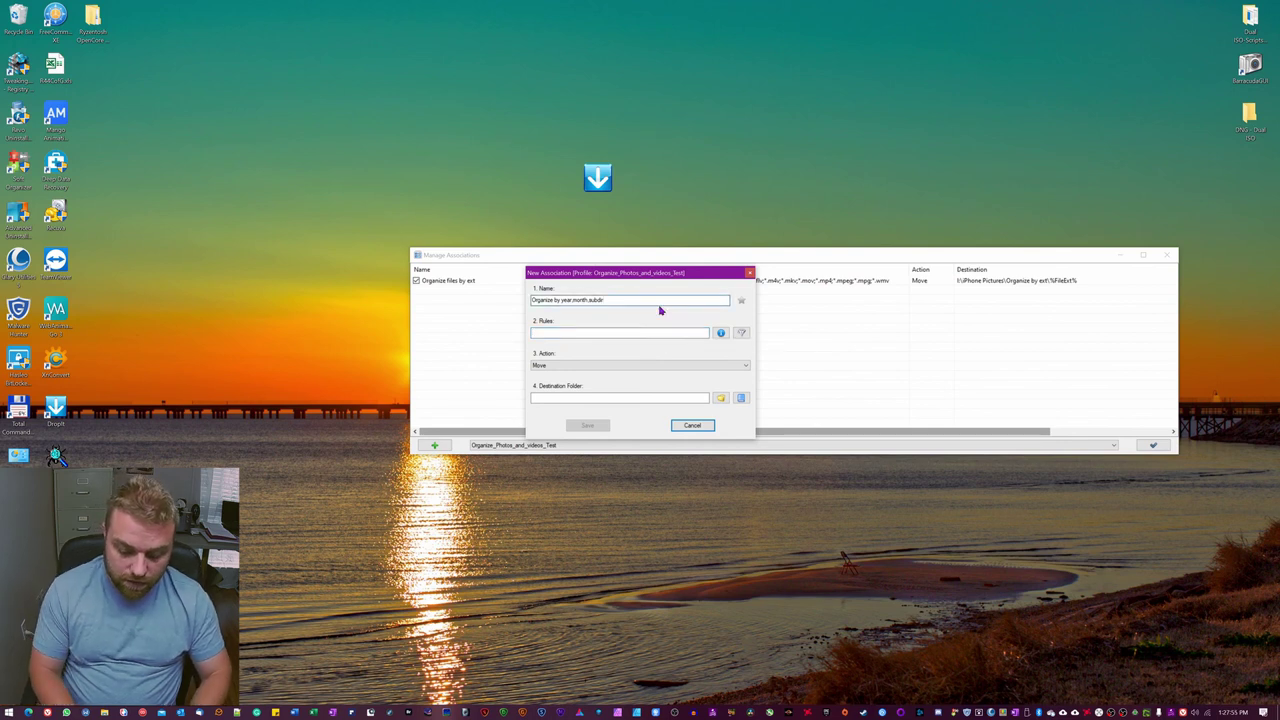
pyautogui.press('Left')
pyautogui.press('Left')
pyautogui.press('Left')
pyautogui.press('Left')
pyautogui.press('Left')
pyautogui.press('Left')
pyautogui.press('Left')
pyautogui.press('Left')
pyautogui.press('Left')
pyautogui.press('Left')
pyautogui.press('Left')
pyautogui.press('Left')
pyautogui.press('Left')
pyautogui.press('Left')
pyautogui.press('Left')
pyautogui.press('Left')
pyautogui.press('Left')
pyautogui.press('Left')
pyautogui.press('Left')
pyautogui.press('Left')
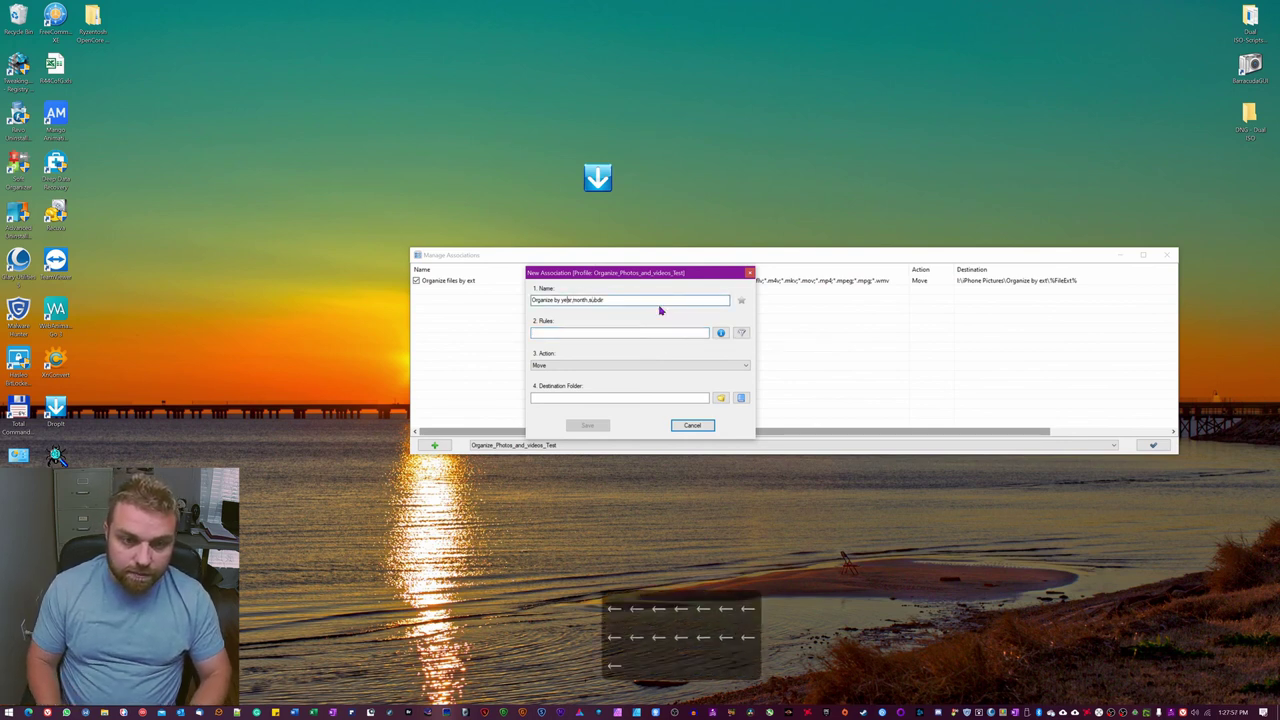
pyautogui.write('pictures')
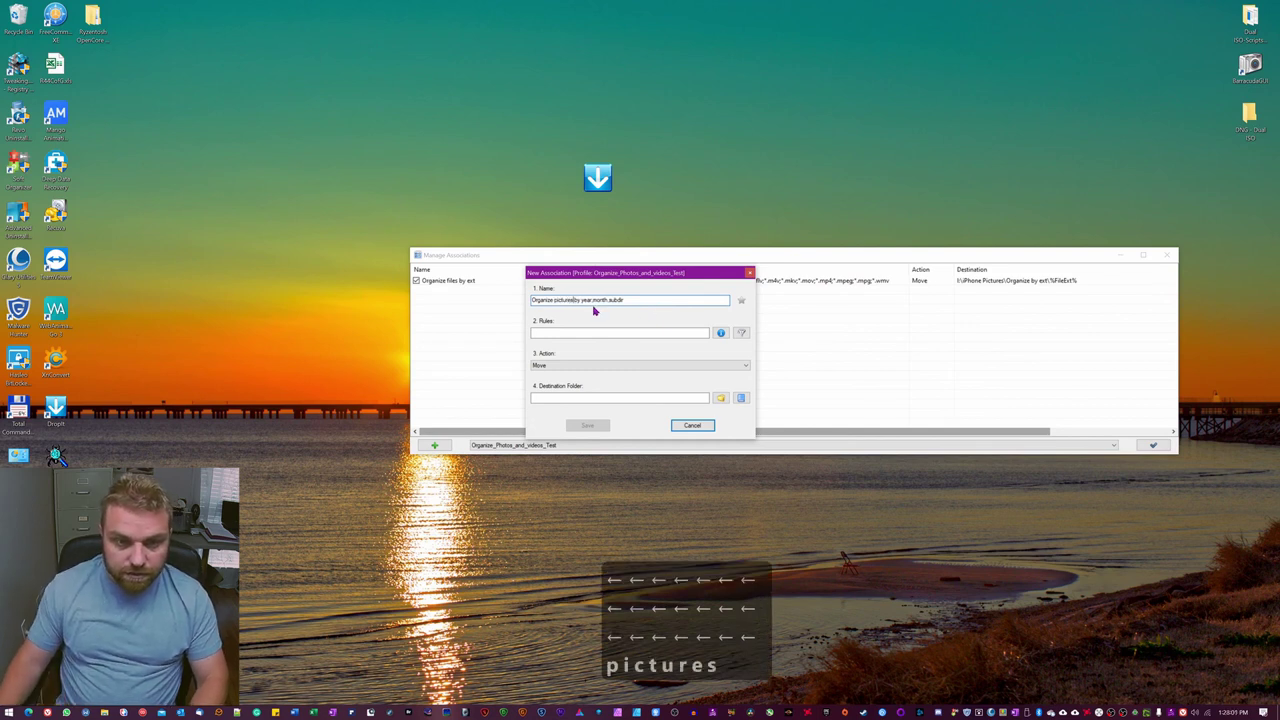
# Step: Start the association's rules with *;**; and add the example rule for common images
pyautogui.click(545, 332)
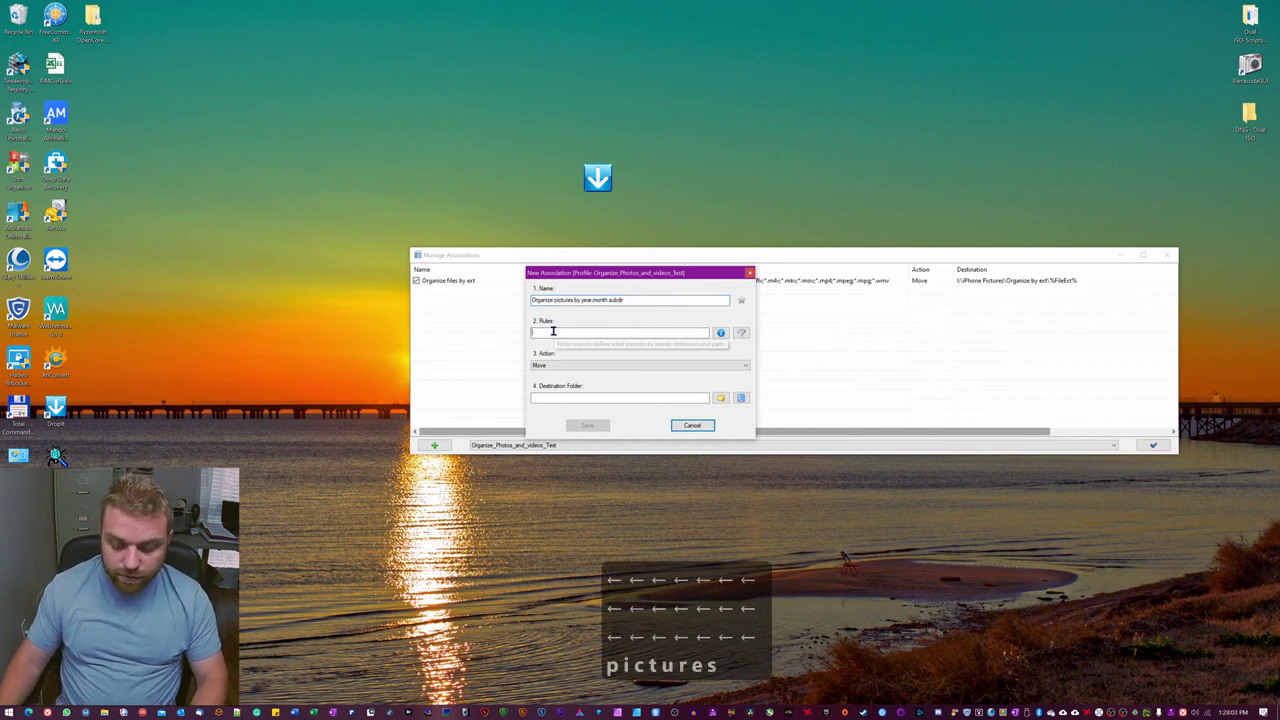
pyautogui.write('*')
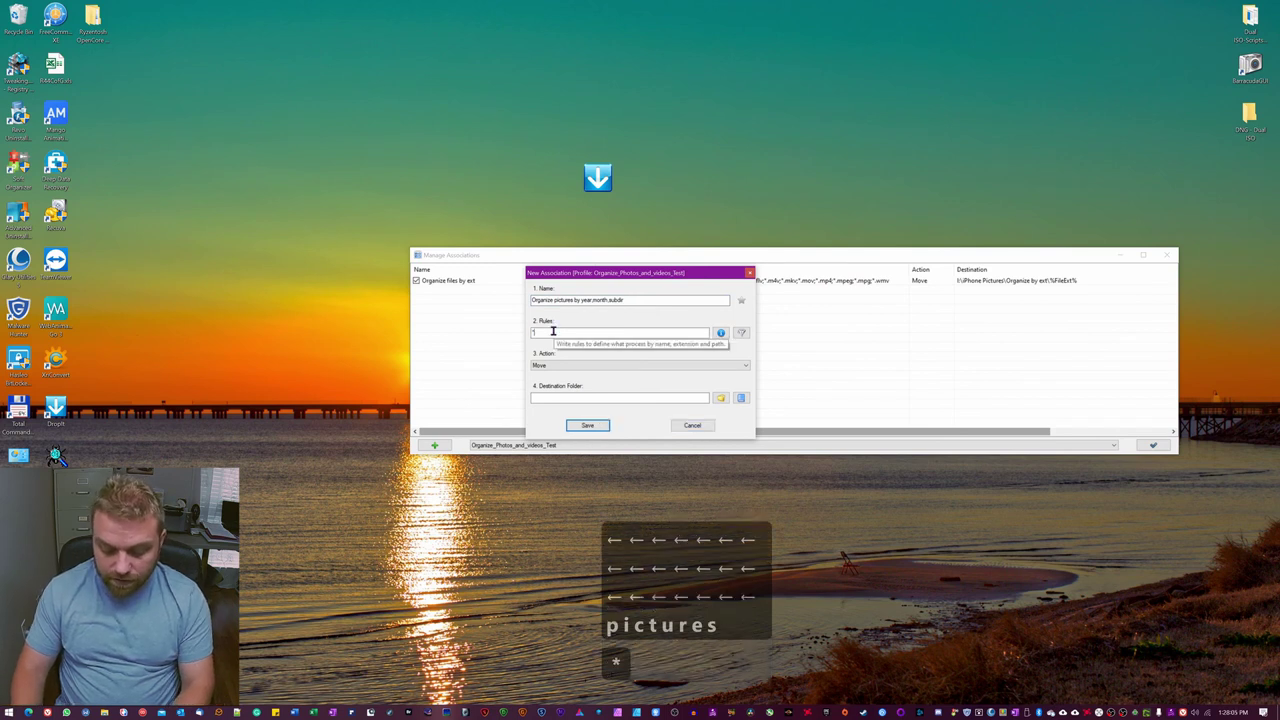
pyautogui.write('.*')
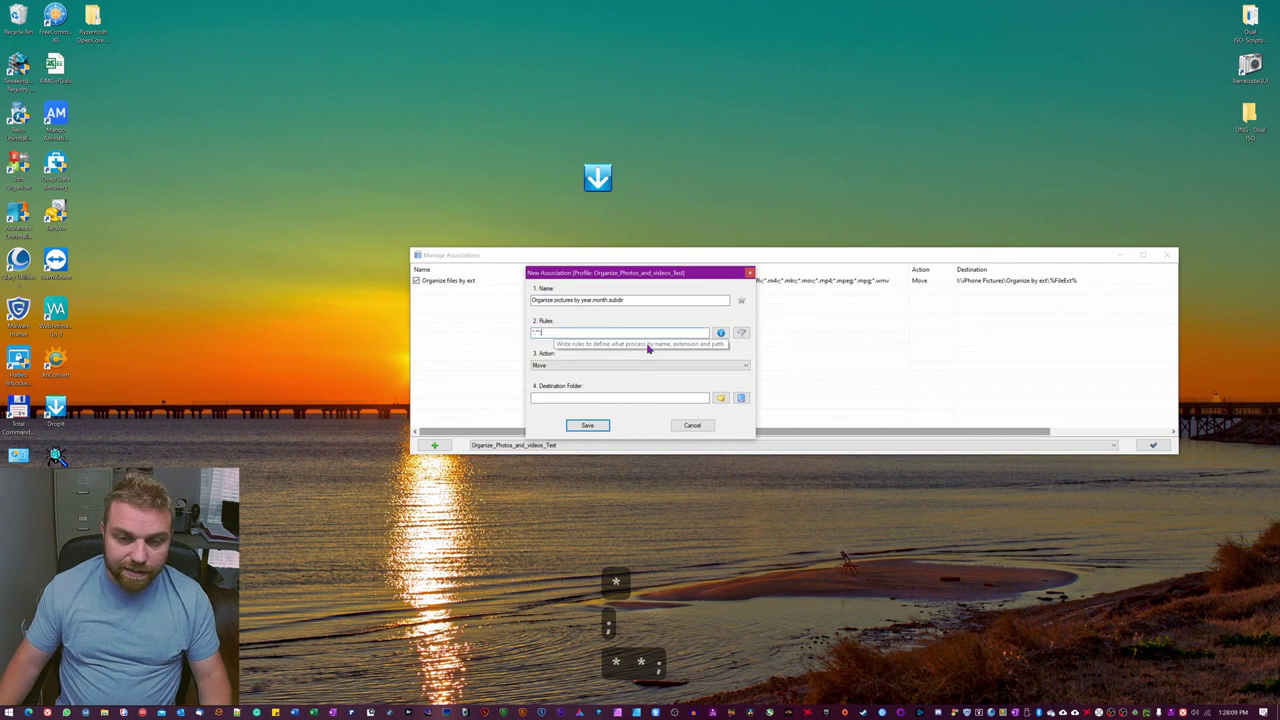
pyautogui.click(721, 334)
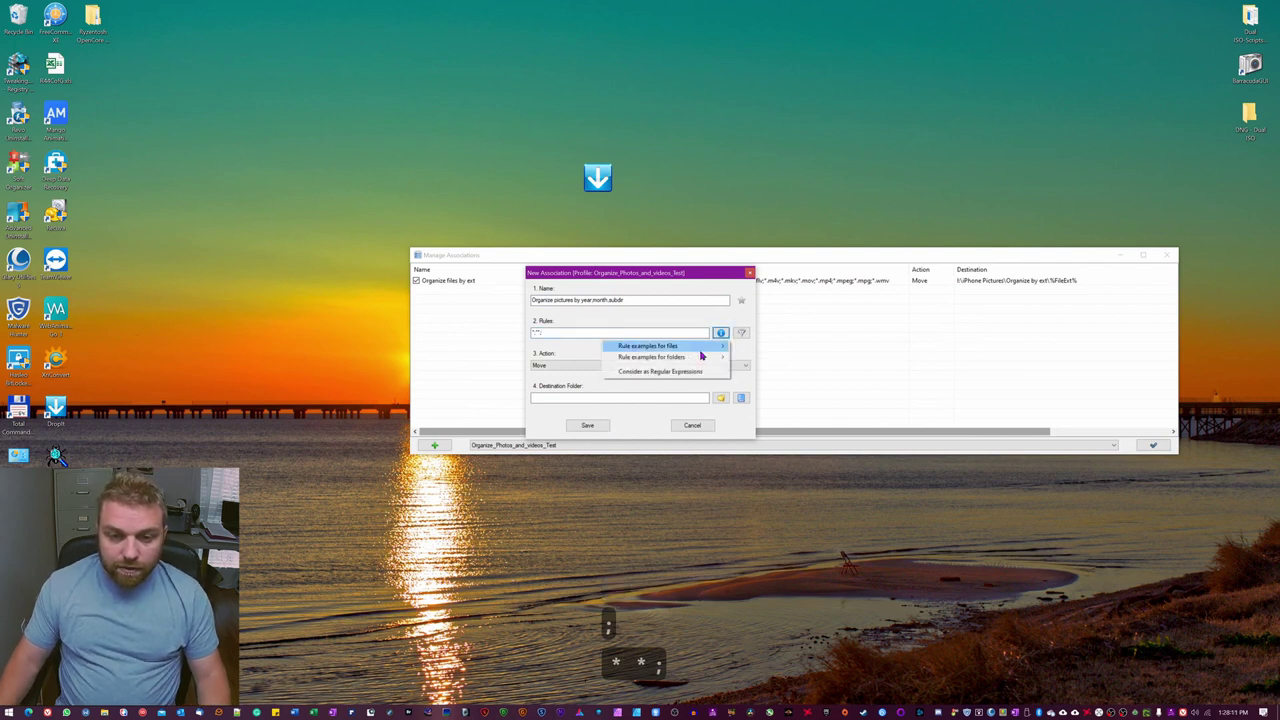
pyautogui.moveTo(688, 348)
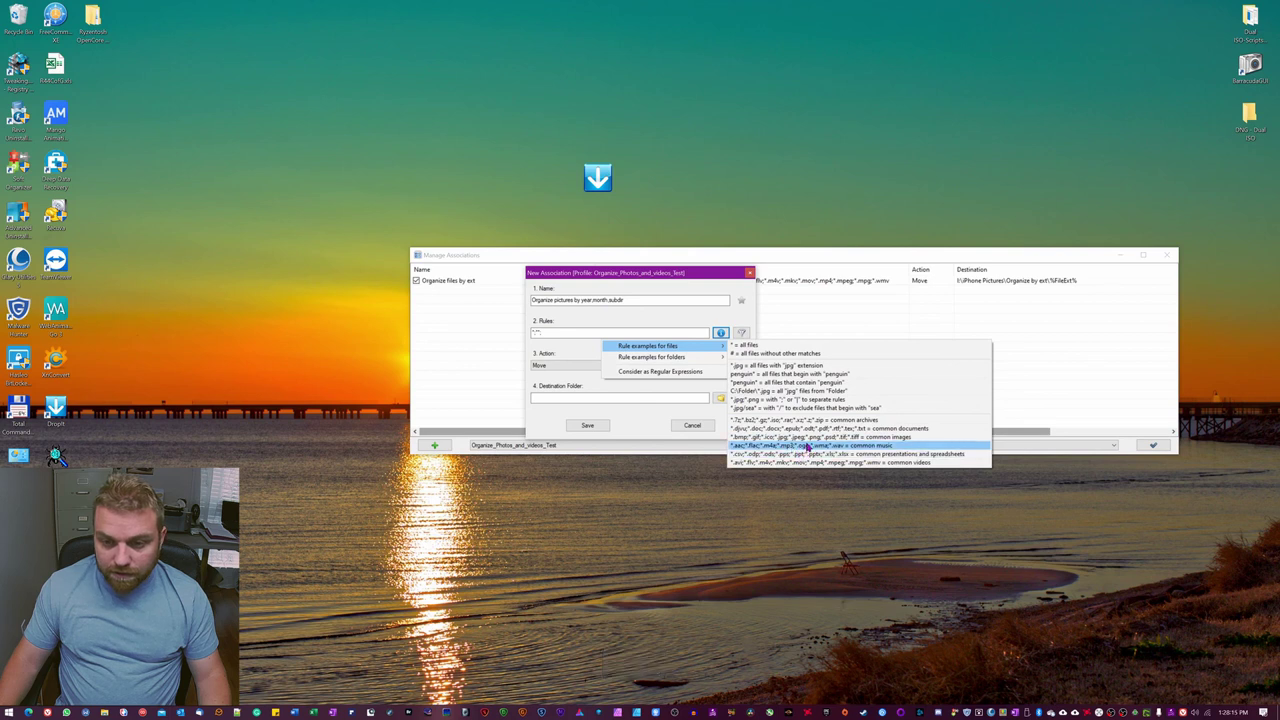
pyautogui.click(806, 436)
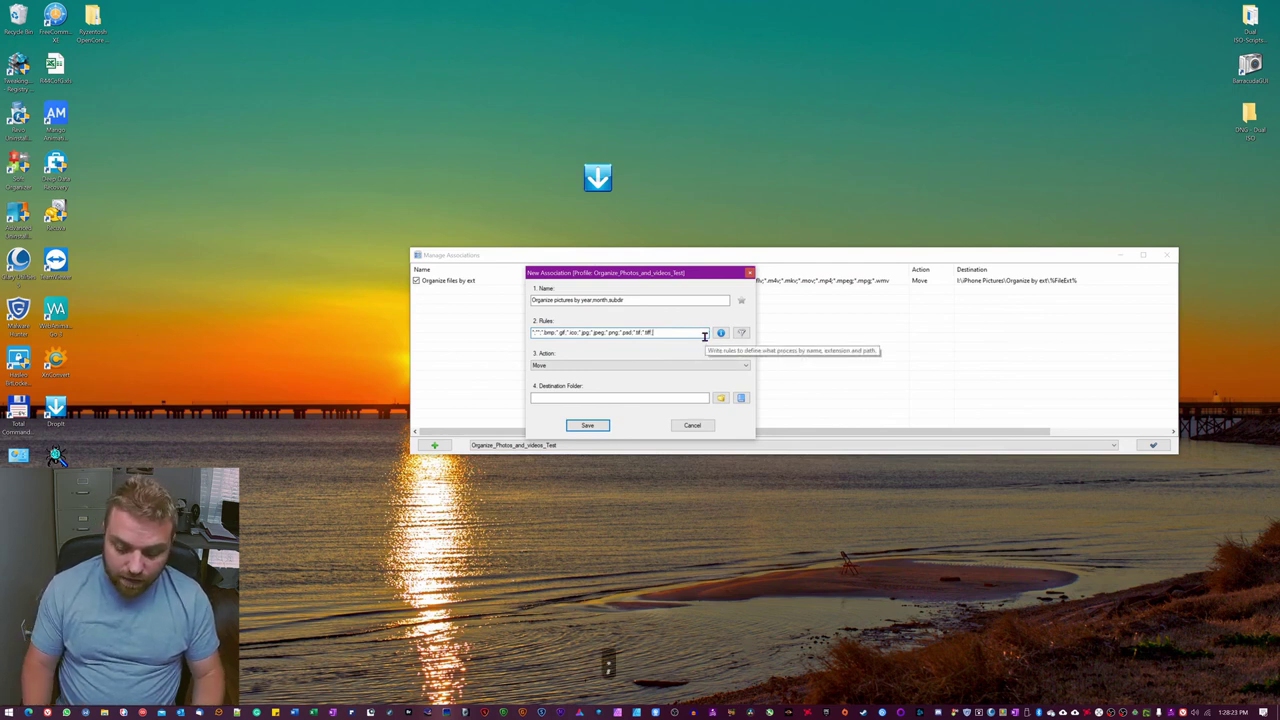
# Step: Extend the image rules with the raw photo extensions *.dng;*.cr2
pyautogui.write('*.dn')
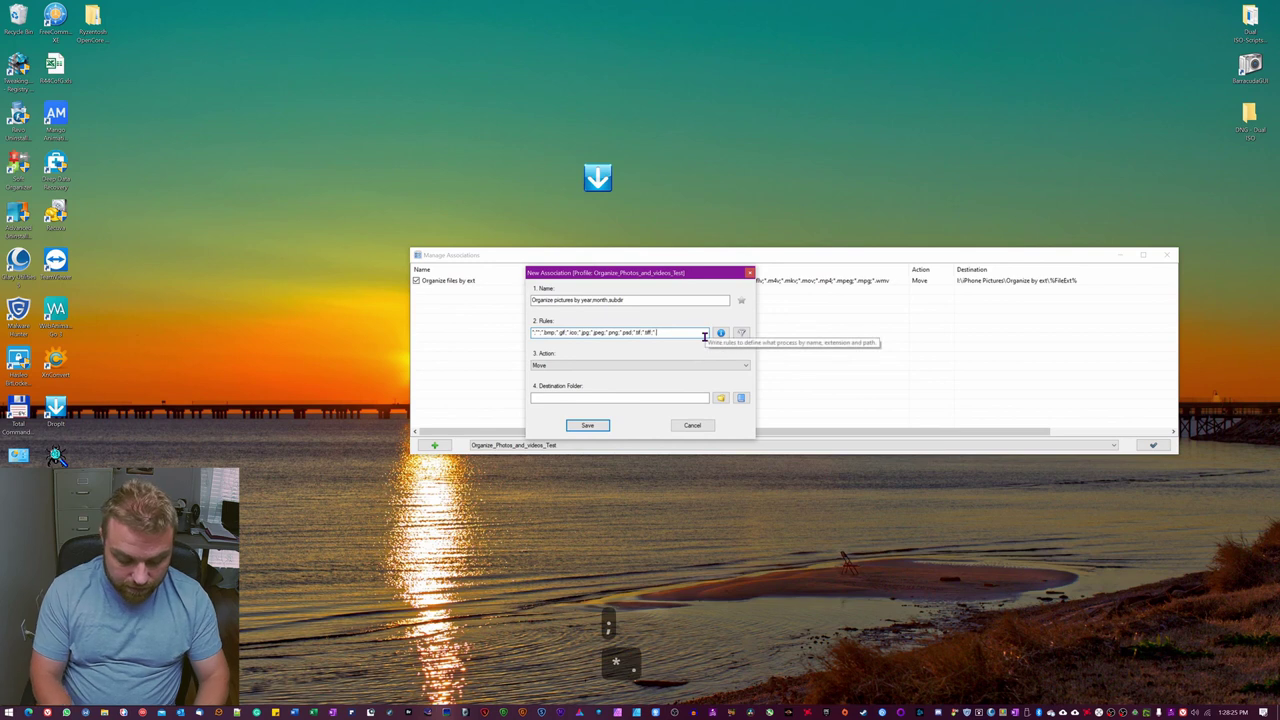
pyautogui.write('g')
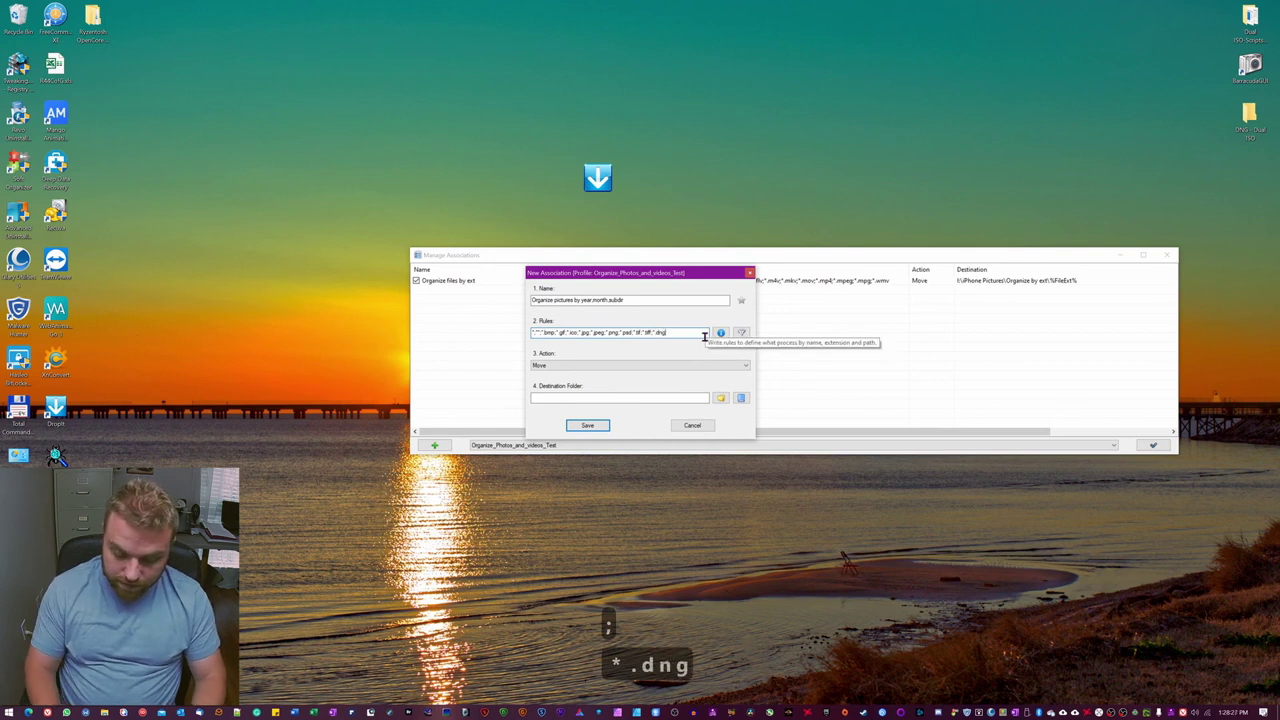
pyautogui.write(';*.')
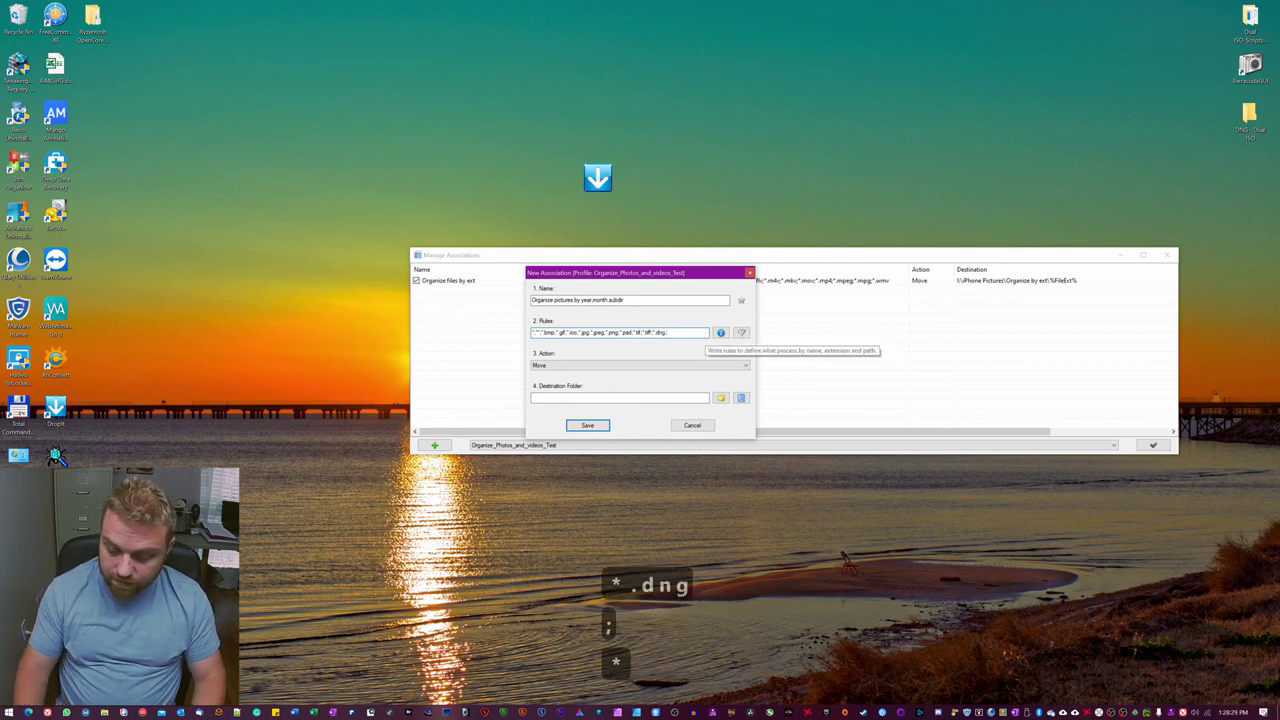
pyautogui.write('cr2')
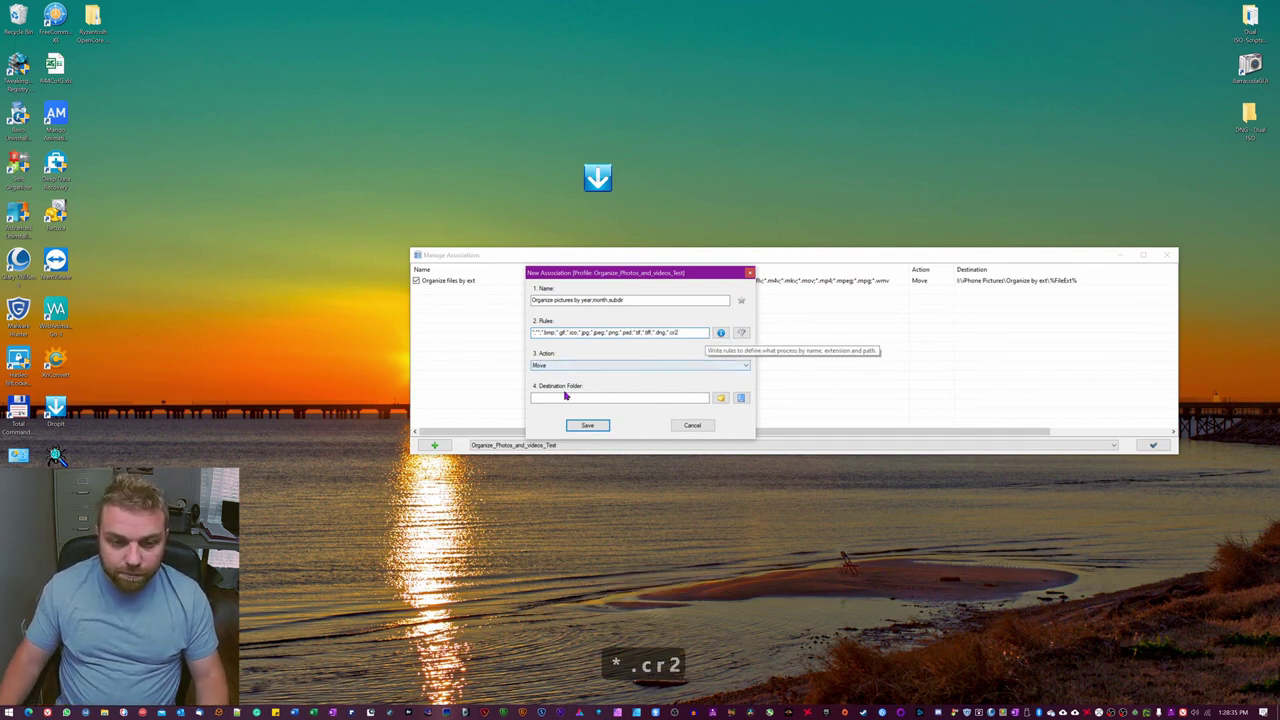
# Step: Select the "iPhone 6 orginized photos" folder inside iPhone Pictures on drive I: as the destination folder
pyautogui.click(720, 399)
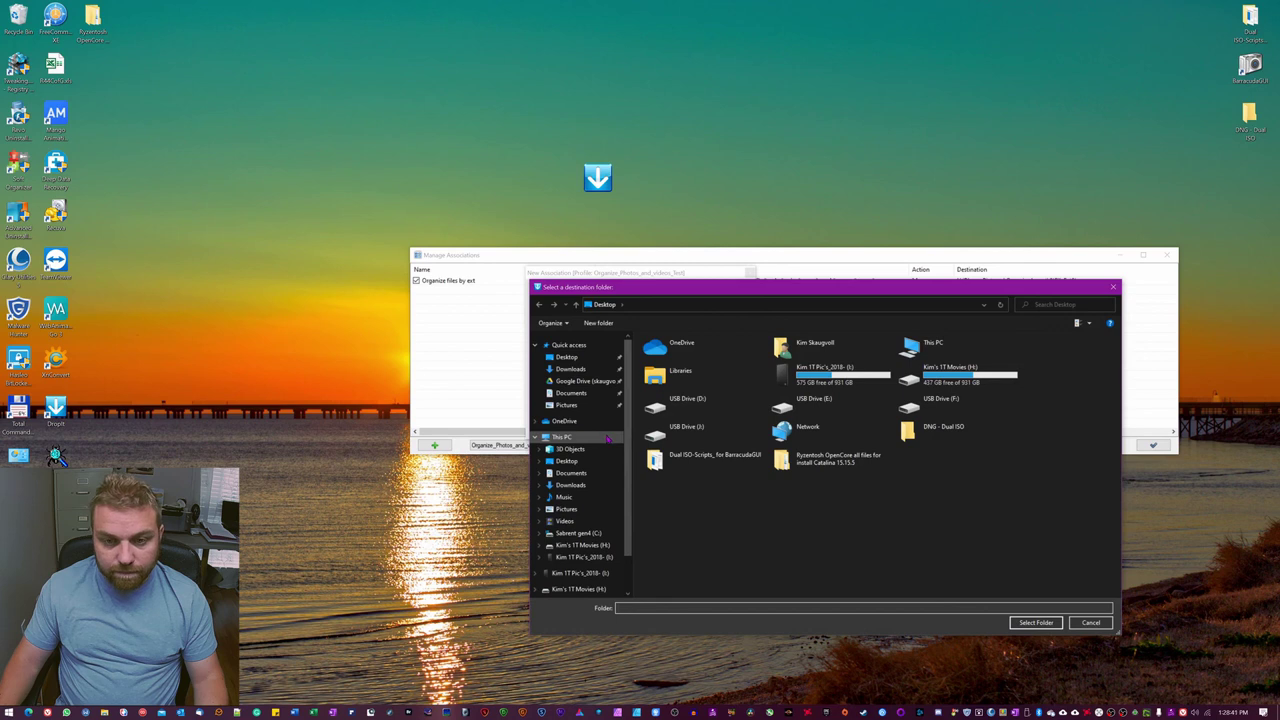
pyautogui.click(584, 557)
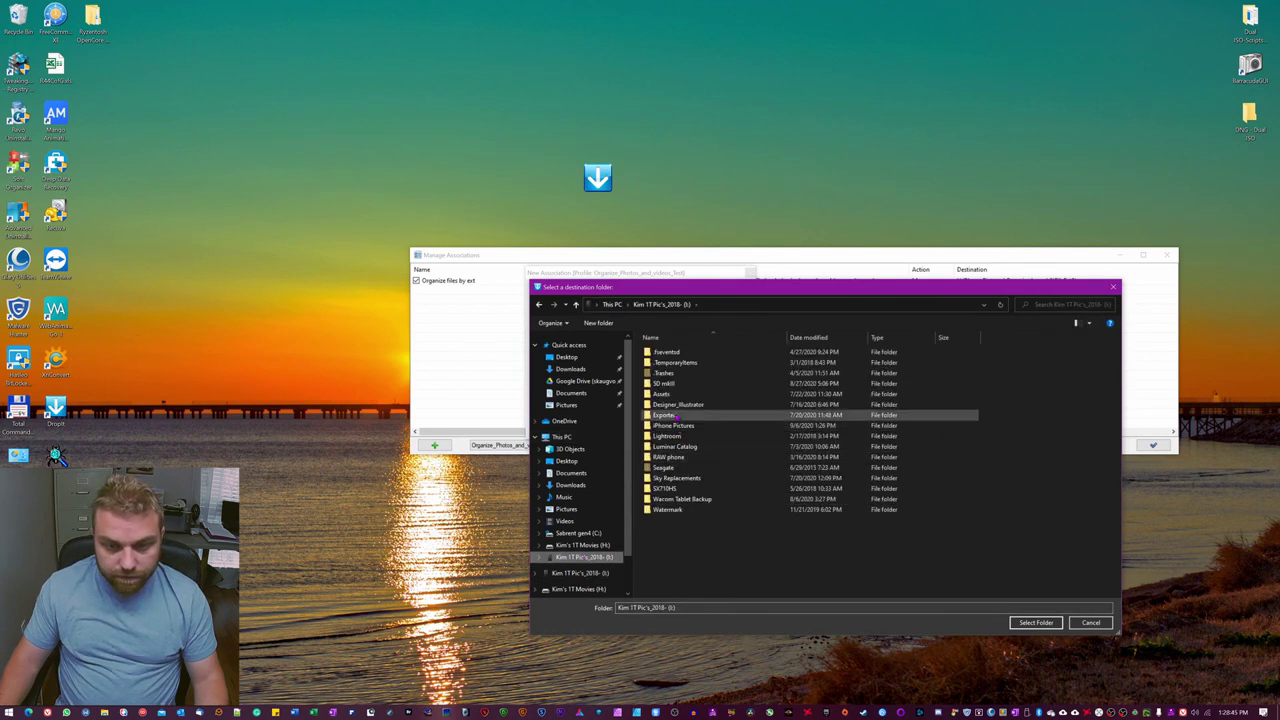
pyautogui.doubleClick(675, 426)
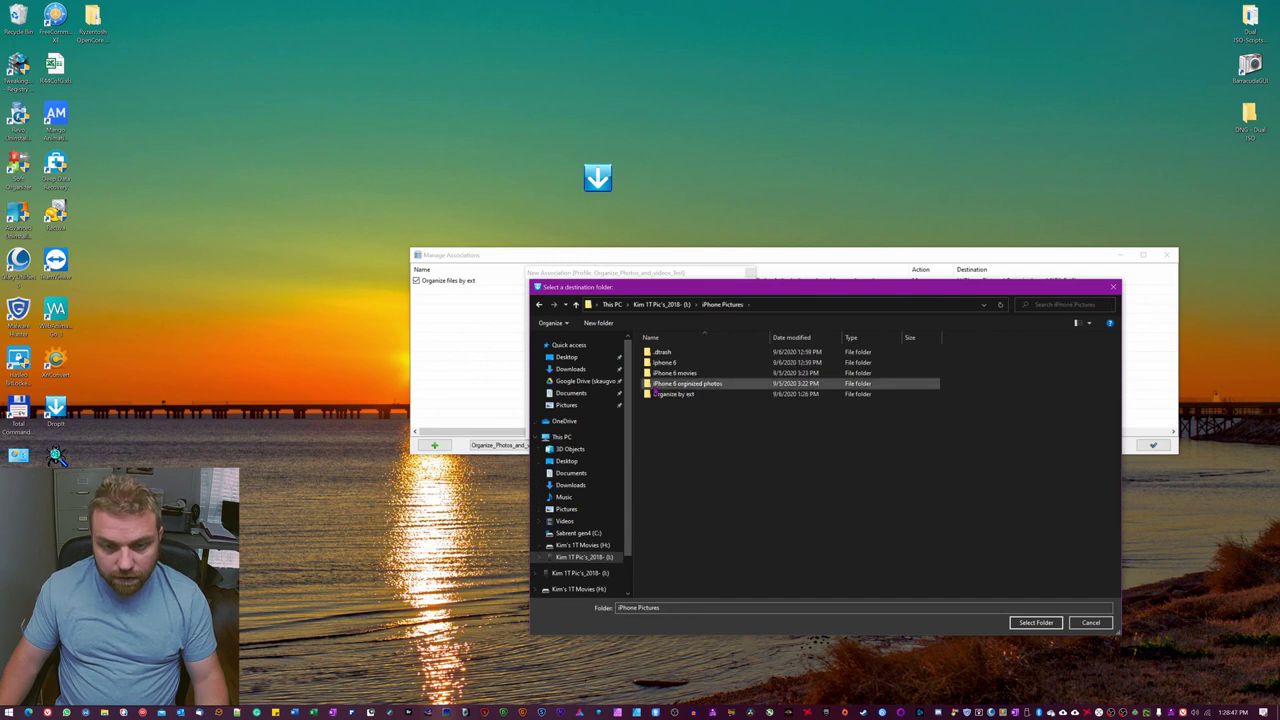
pyautogui.doubleClick(666, 386)
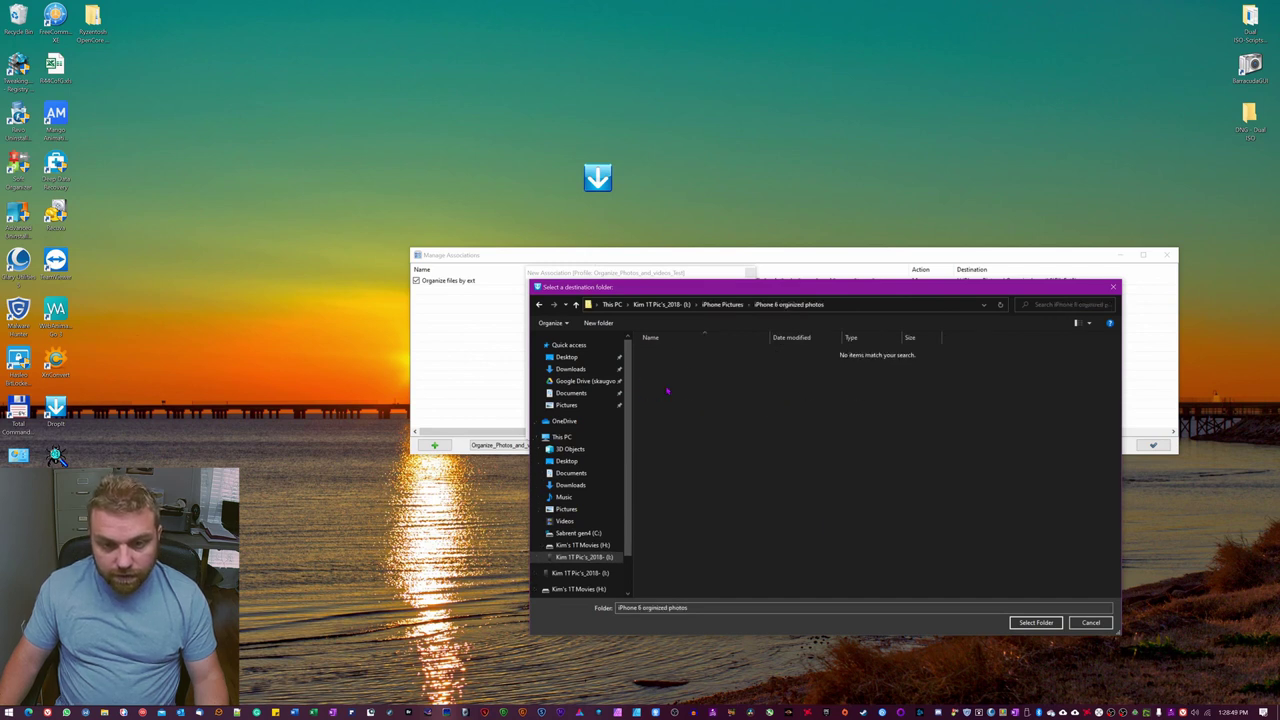
pyautogui.click(1036, 622)
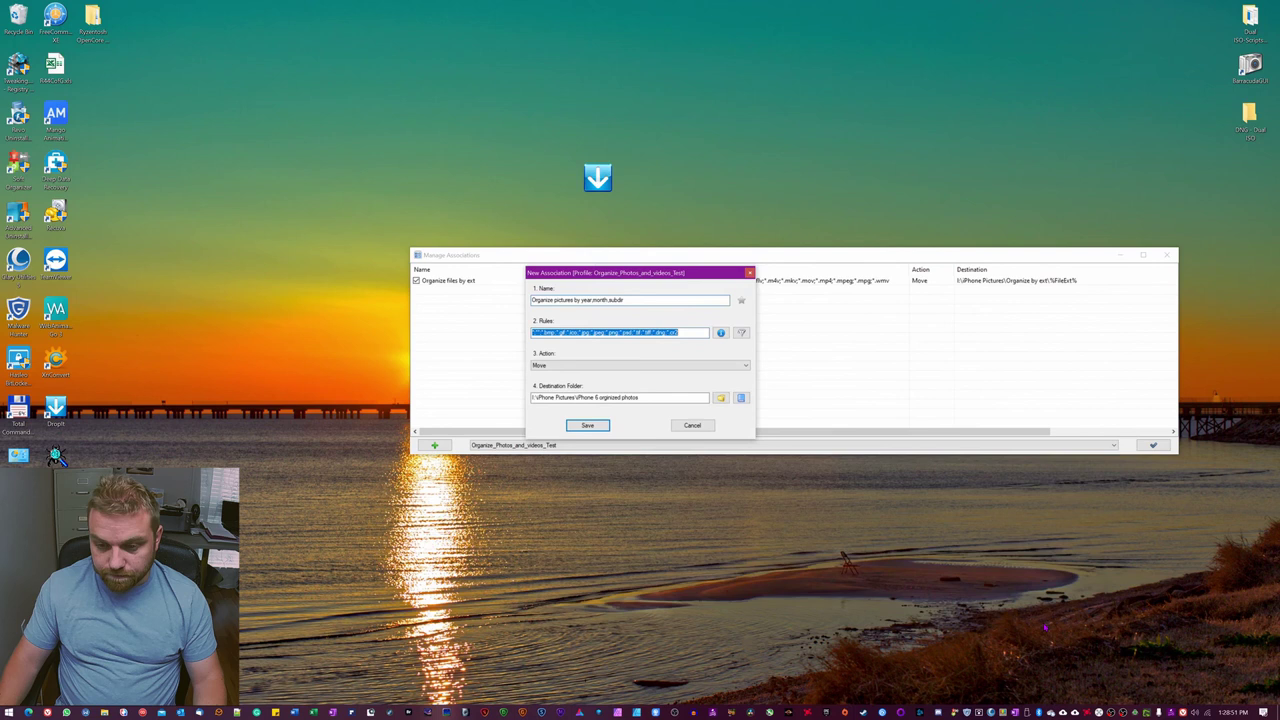
# Step: Append \%YearModified%\%MonthNameModified%\ to the destination folder path so pictures are sorted by modification year and month name
pyautogui.click(665, 397)
pyautogui.write('\\')
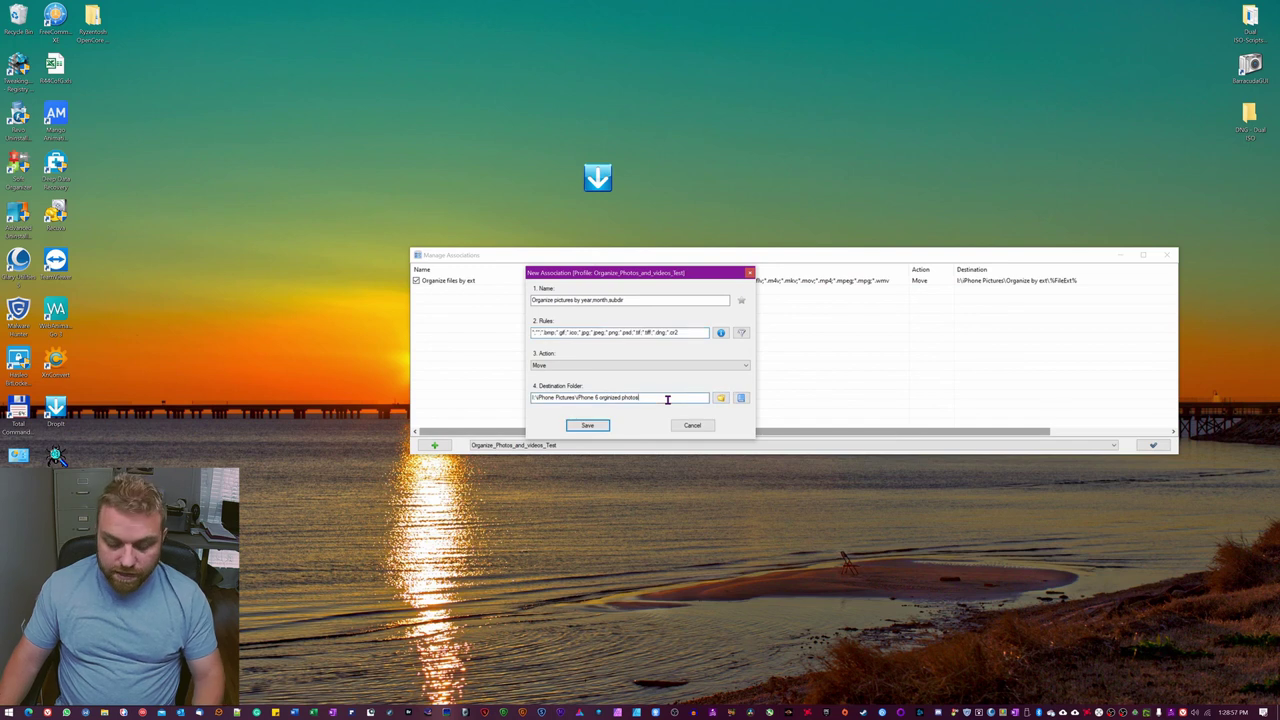
pyautogui.click(741, 398)
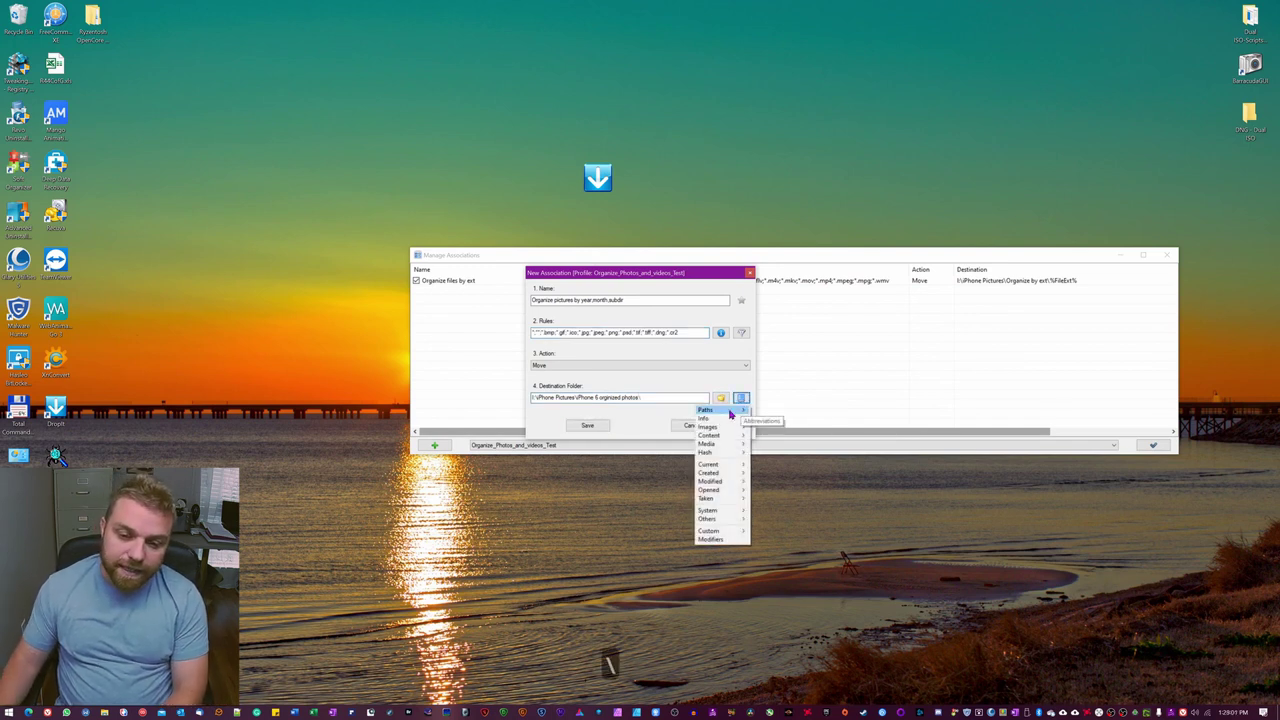
pyautogui.moveTo(732, 484)
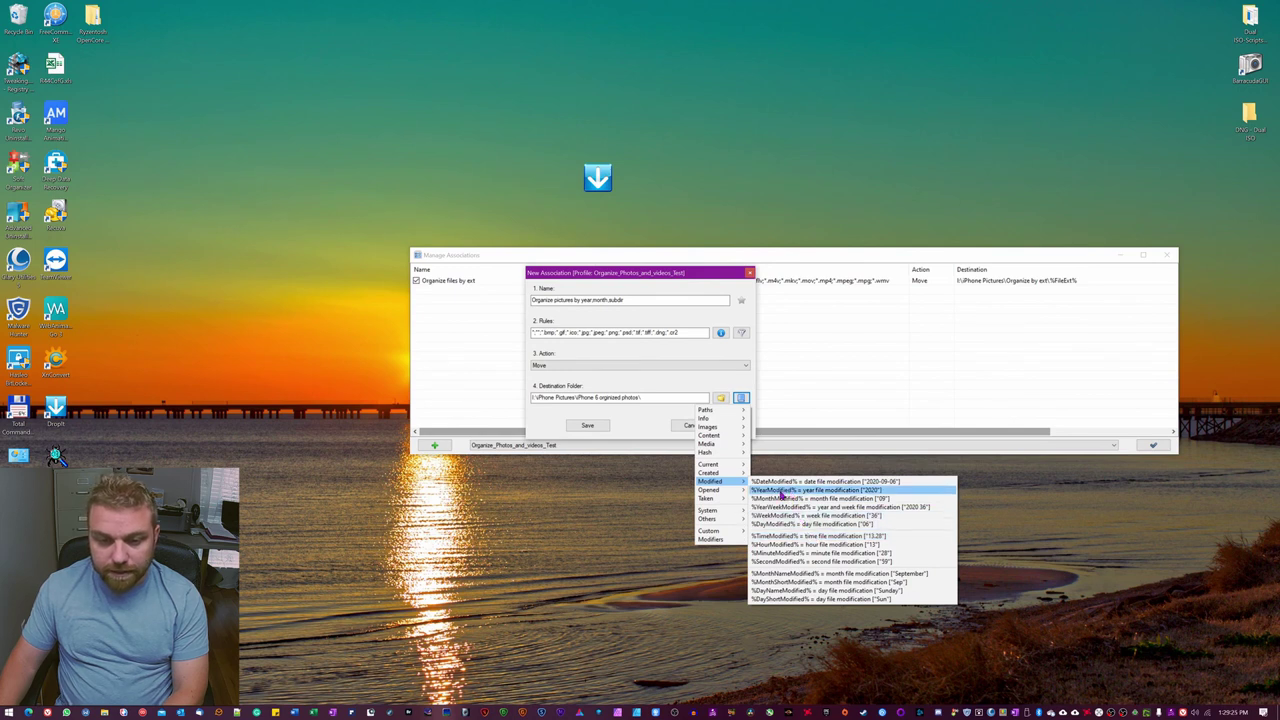
pyautogui.click(787, 491)
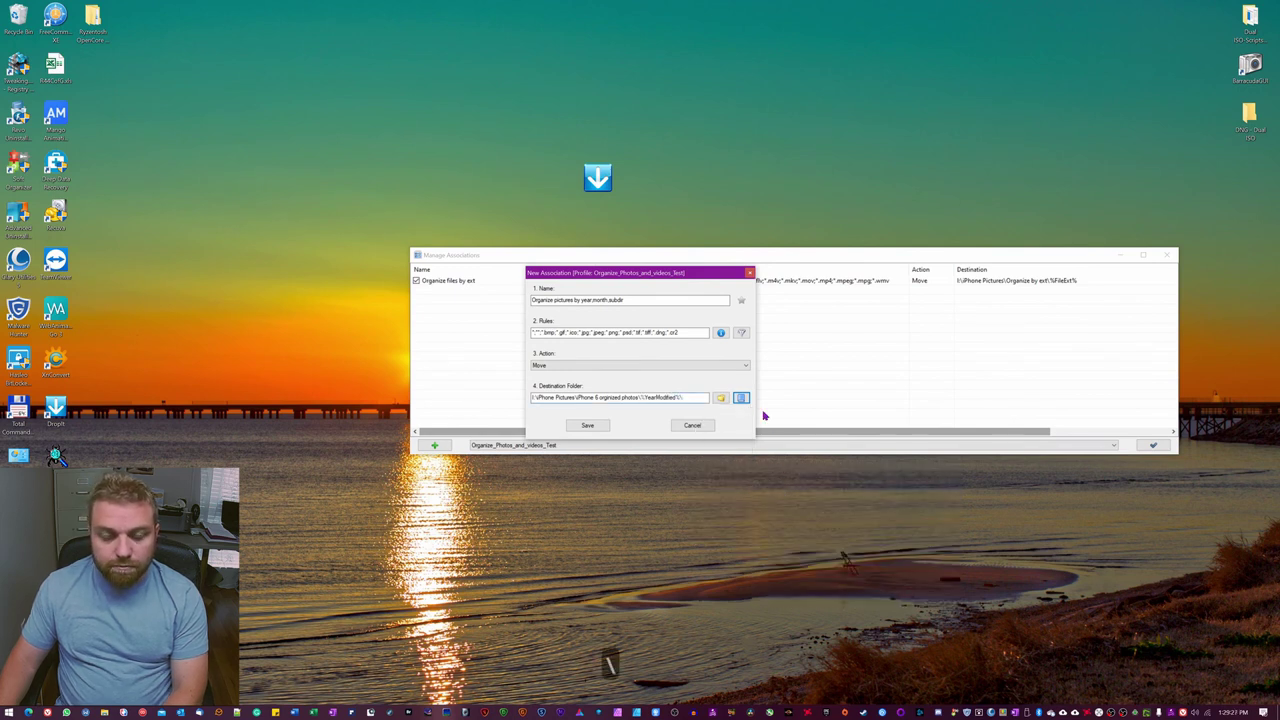
pyautogui.click(741, 399)
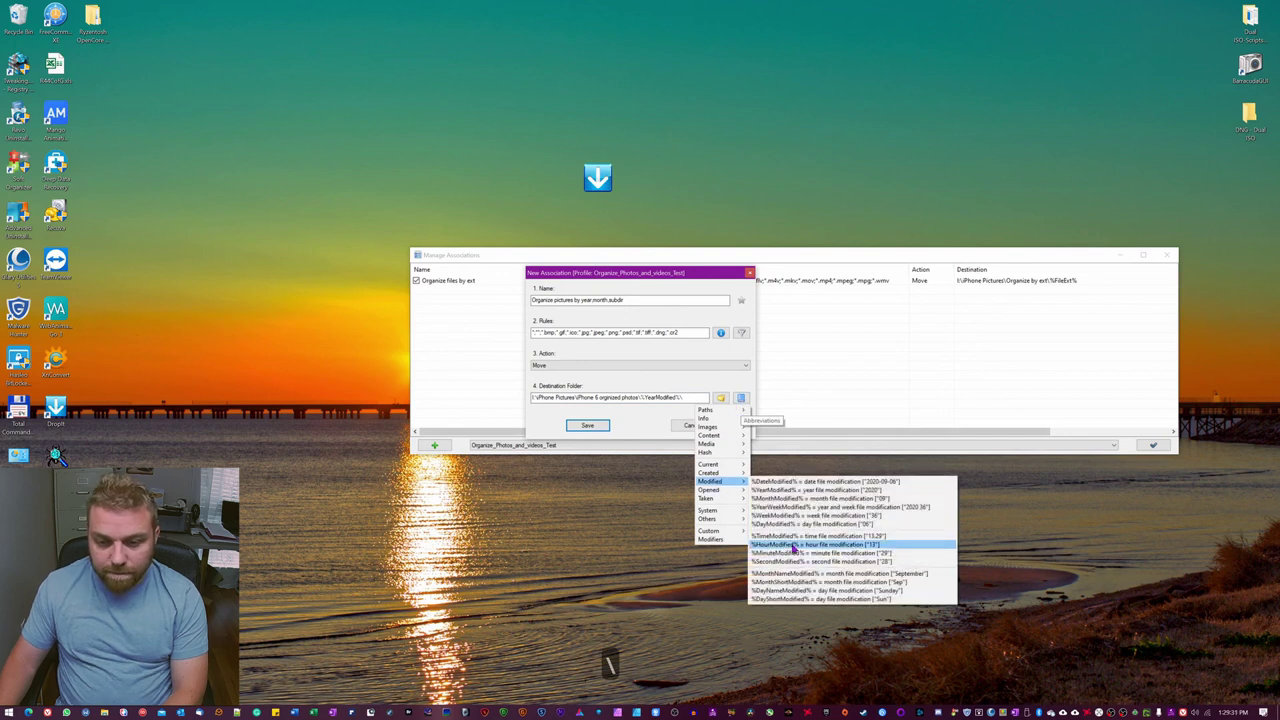
pyautogui.click(794, 575)
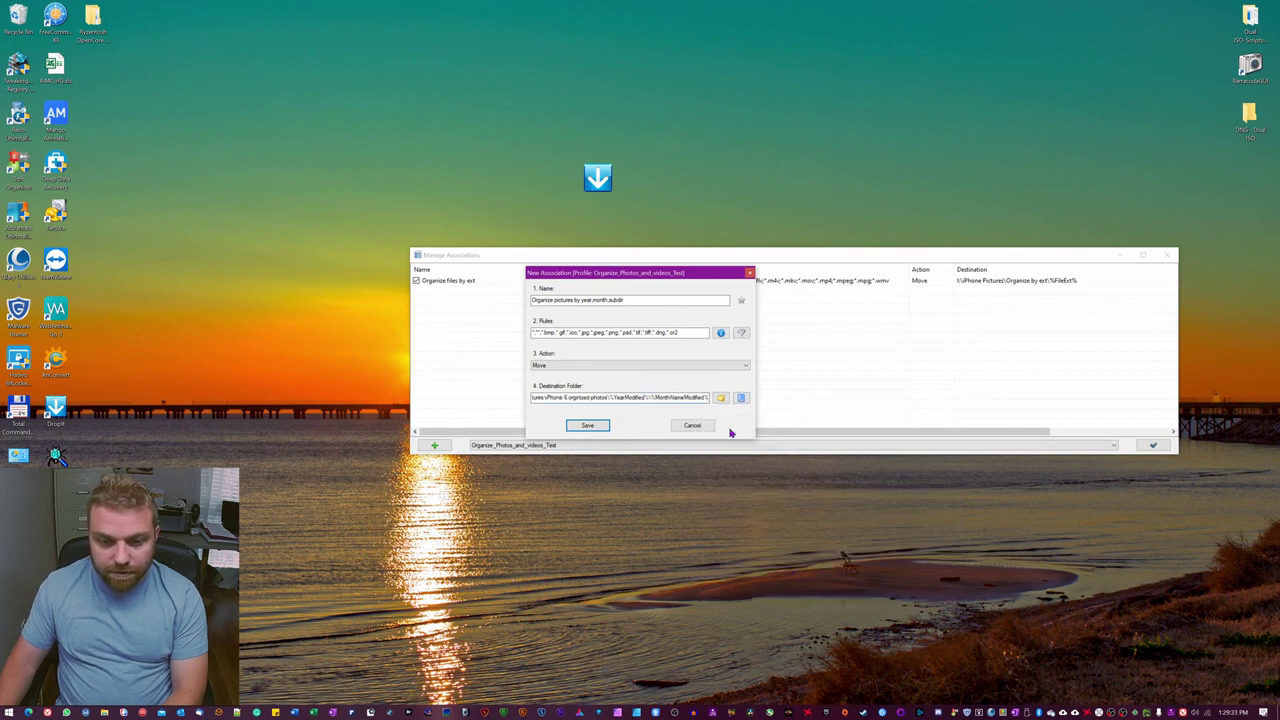
pyautogui.write('\\\\')
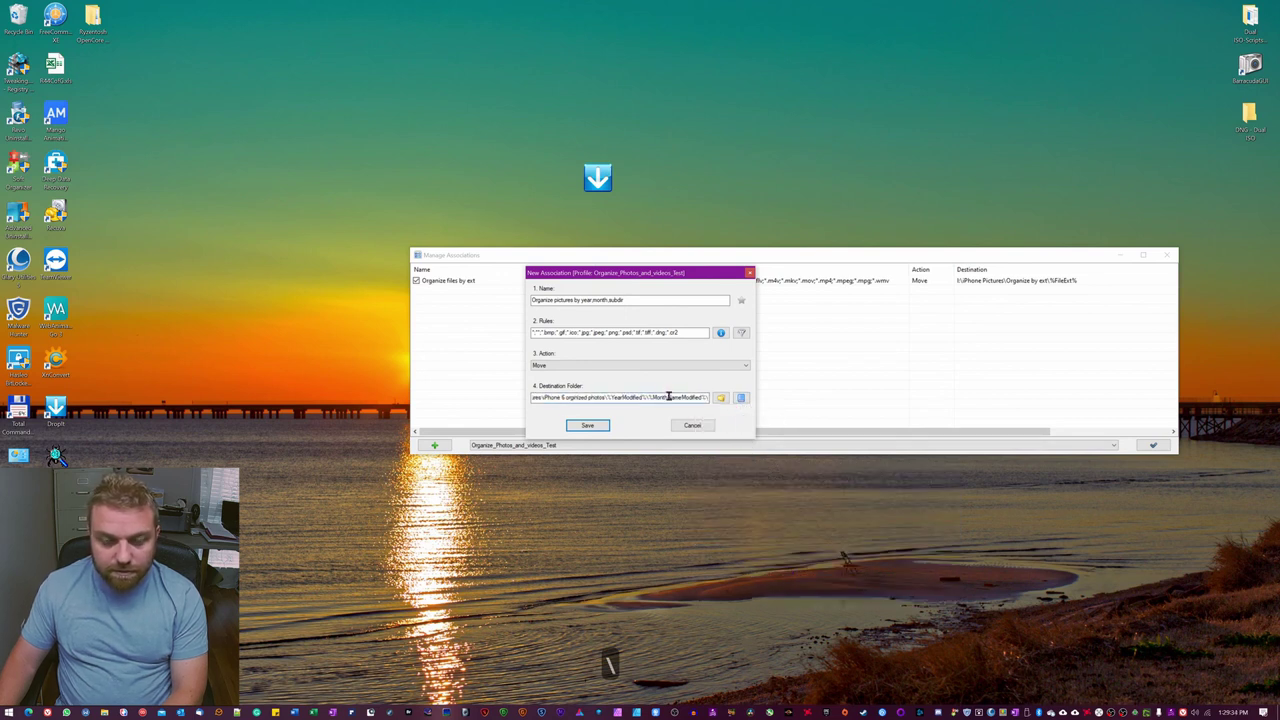
# Step: Append %SubDir% to the pictures association's destination path to recreate the subdirectory structure, and save the association
pyautogui.click(741, 399)
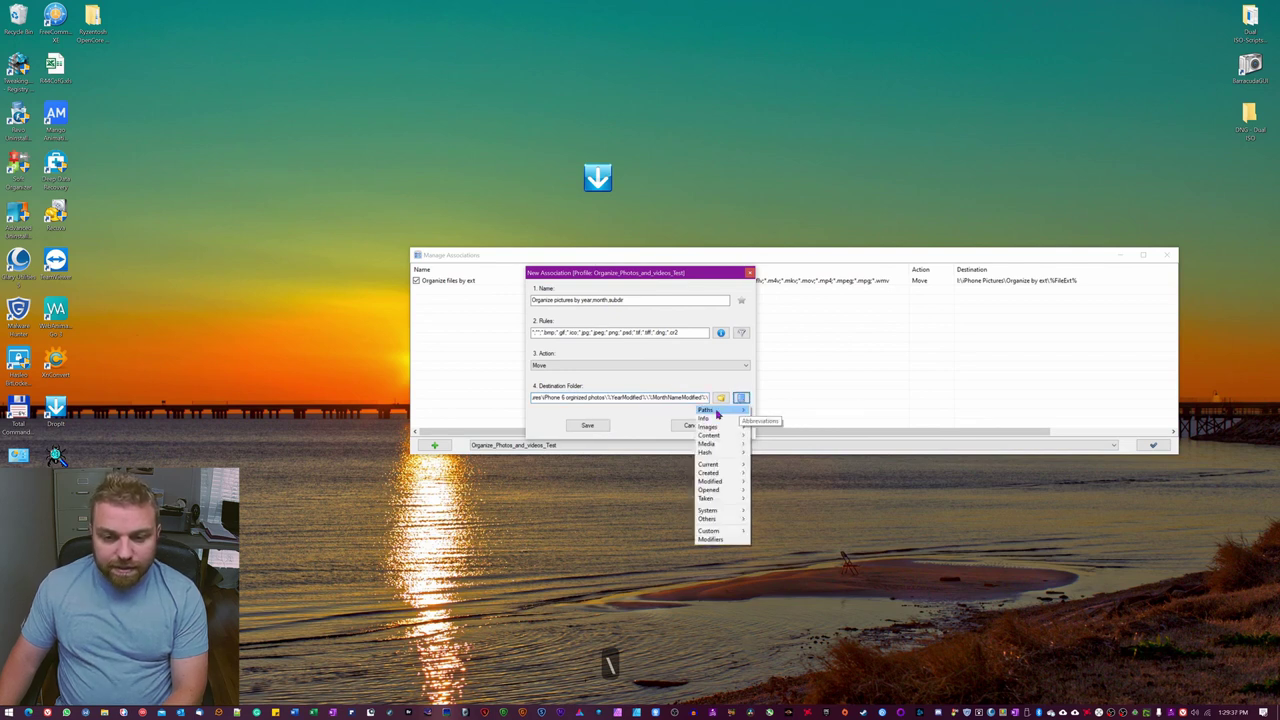
pyautogui.moveTo(710, 410)
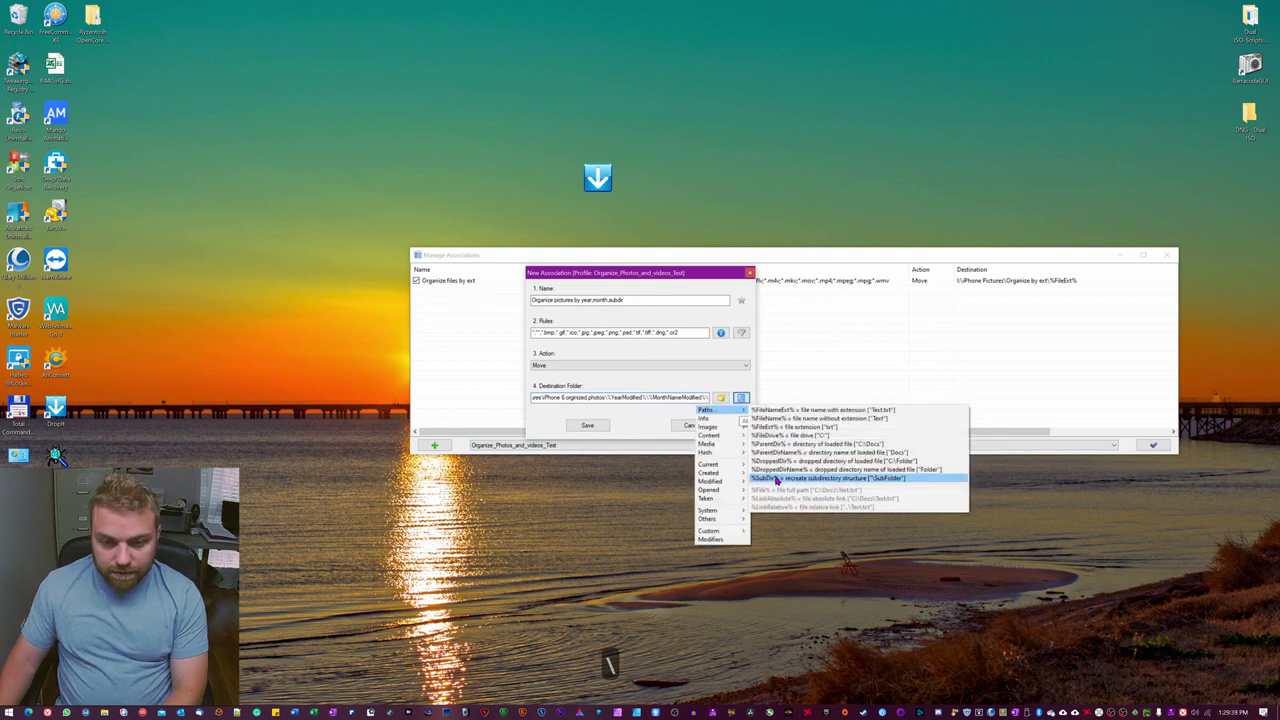
pyautogui.click(776, 480)
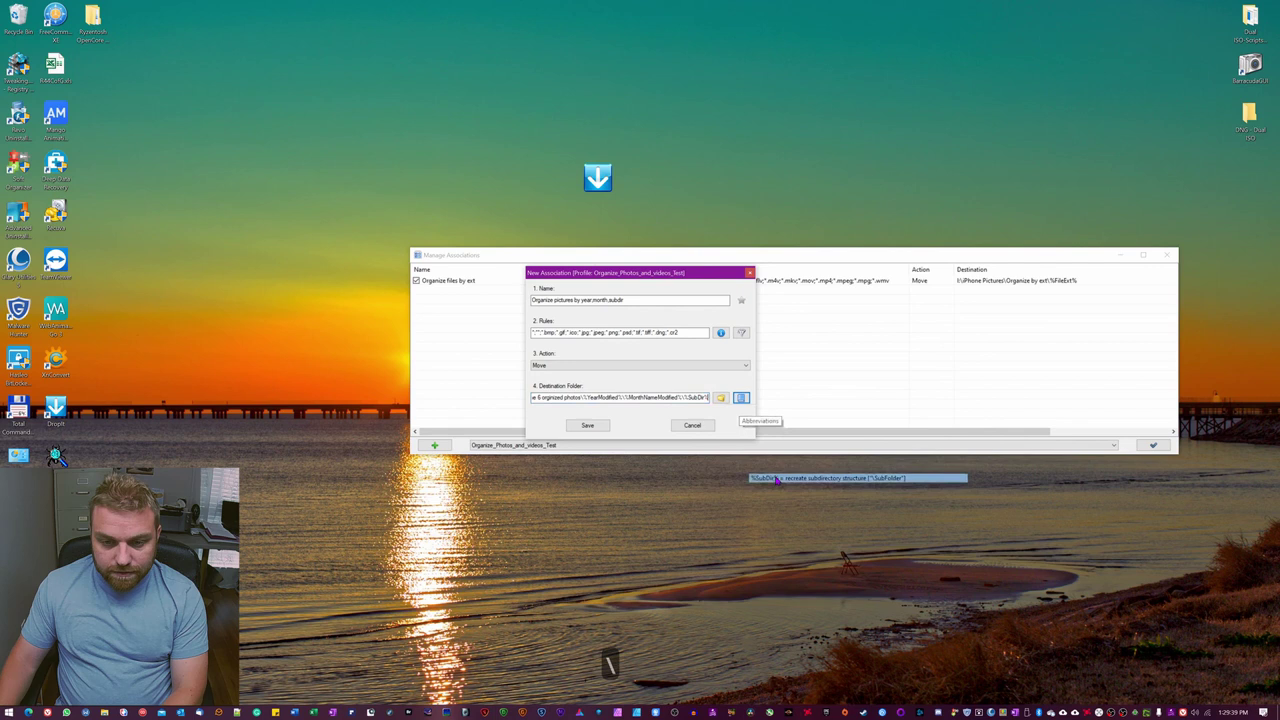
pyautogui.click(588, 426)
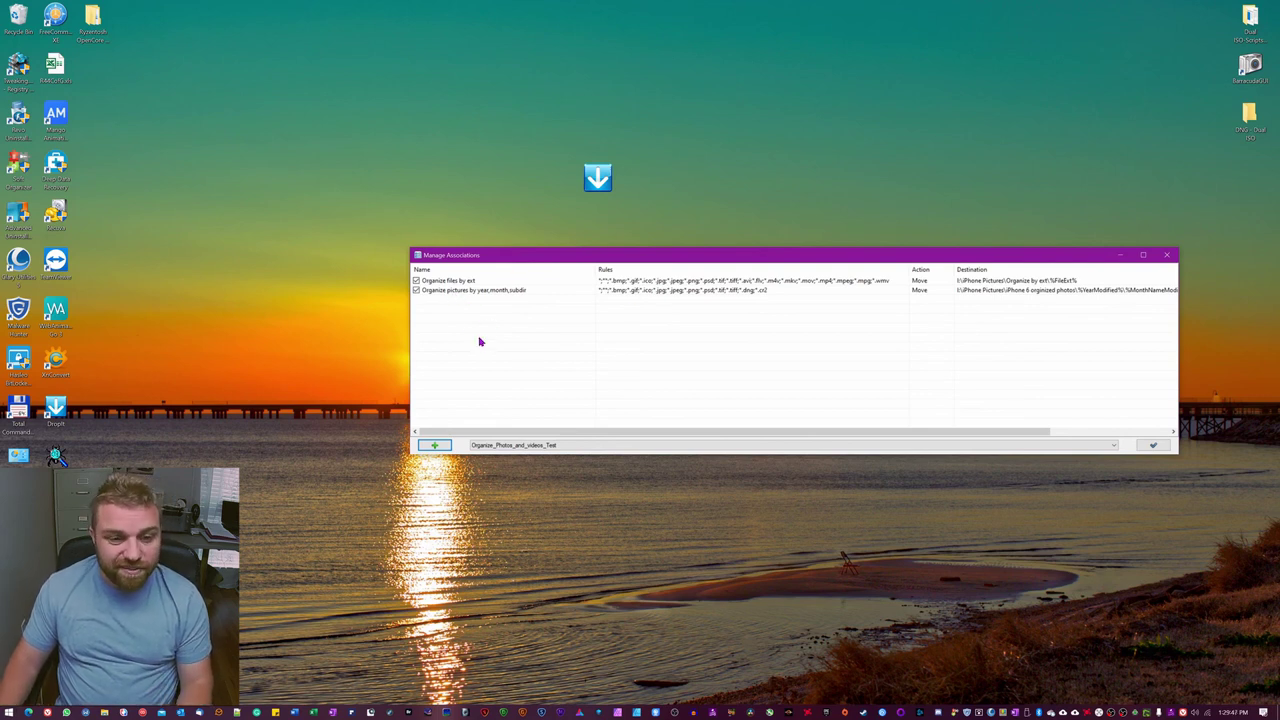
# Step: Create another association in the profile and name it "Organize videos by year.month.subdir"
pyautogui.click(438, 445)
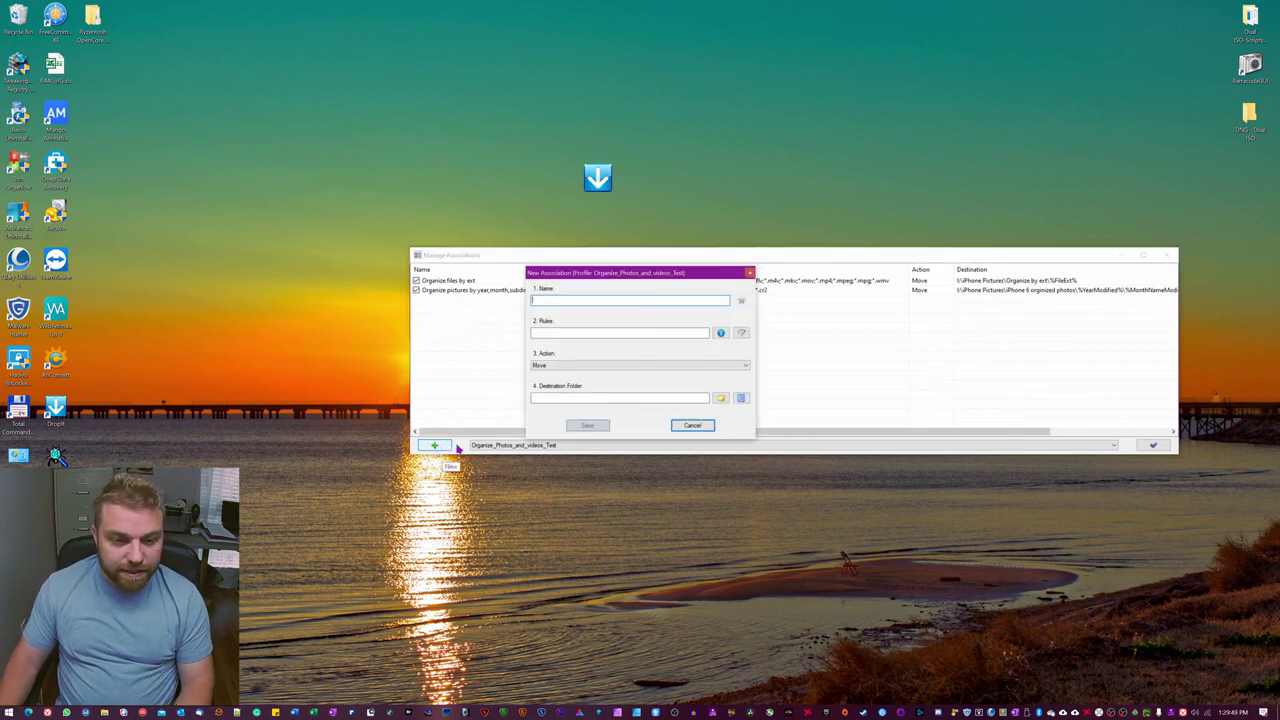
pyautogui.write('Organice')
pyautogui.press('BackSpace')
pyautogui.press('BackSpace')
pyautogui.press('BackSpace')
pyautogui.write('ze')
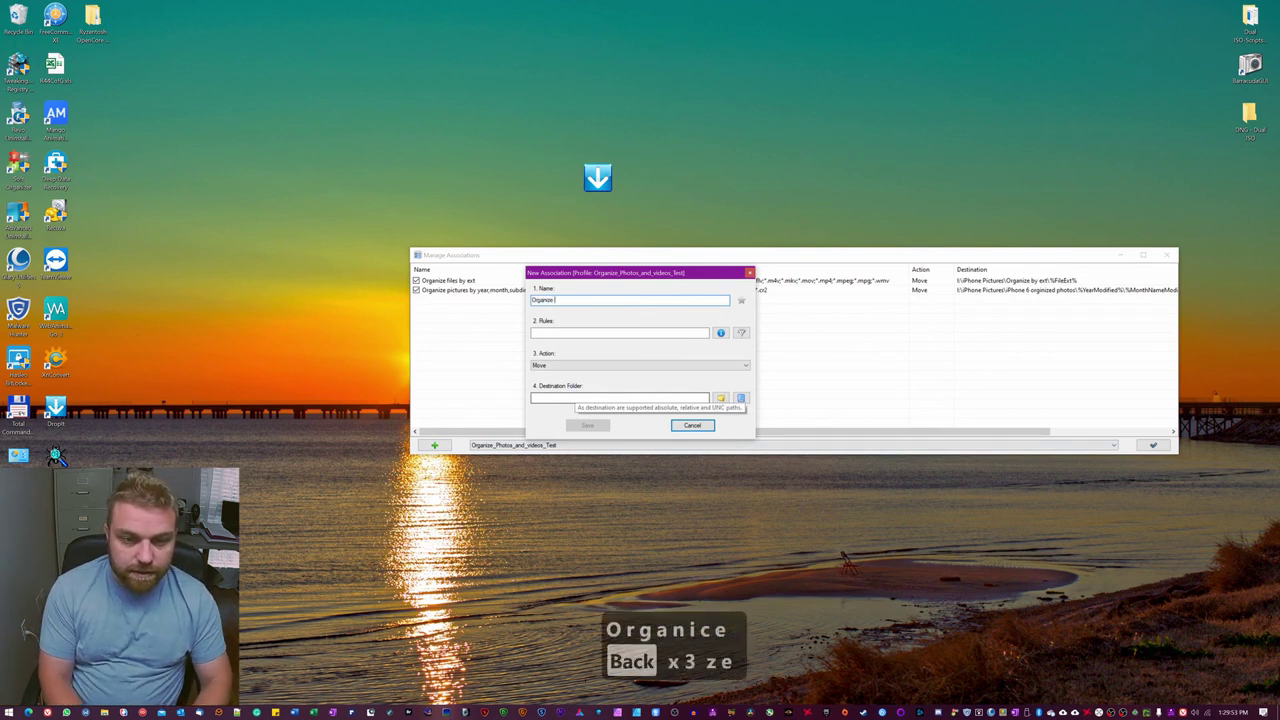
pyautogui.write(' videos fo')
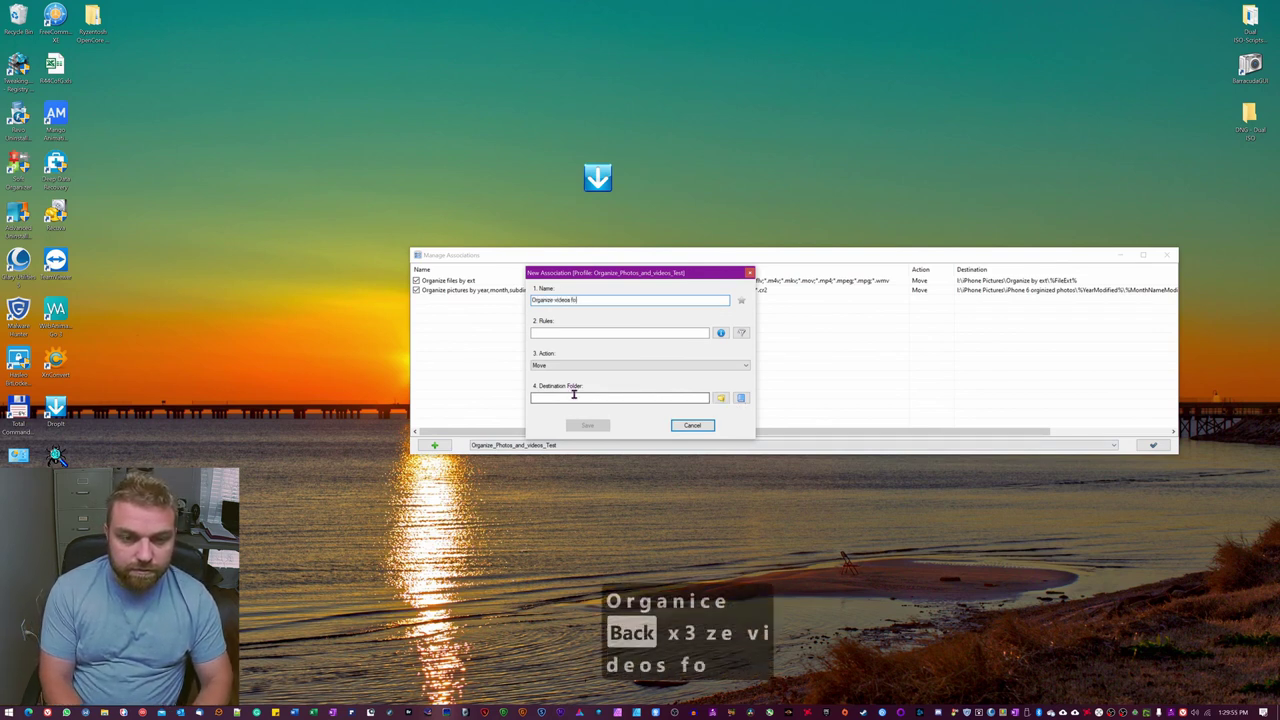
pyautogui.press('BackSpace')
pyautogui.press('BackSpace')
pyautogui.write('by')
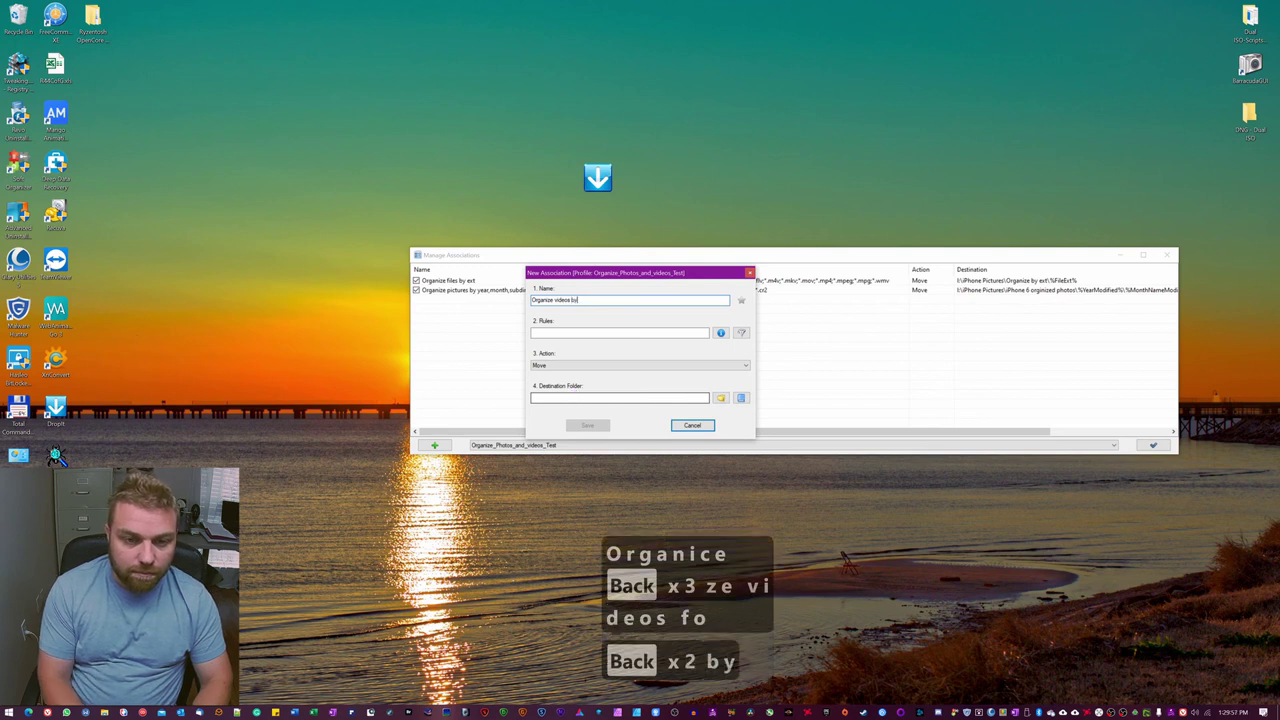
pyautogui.write(' year')
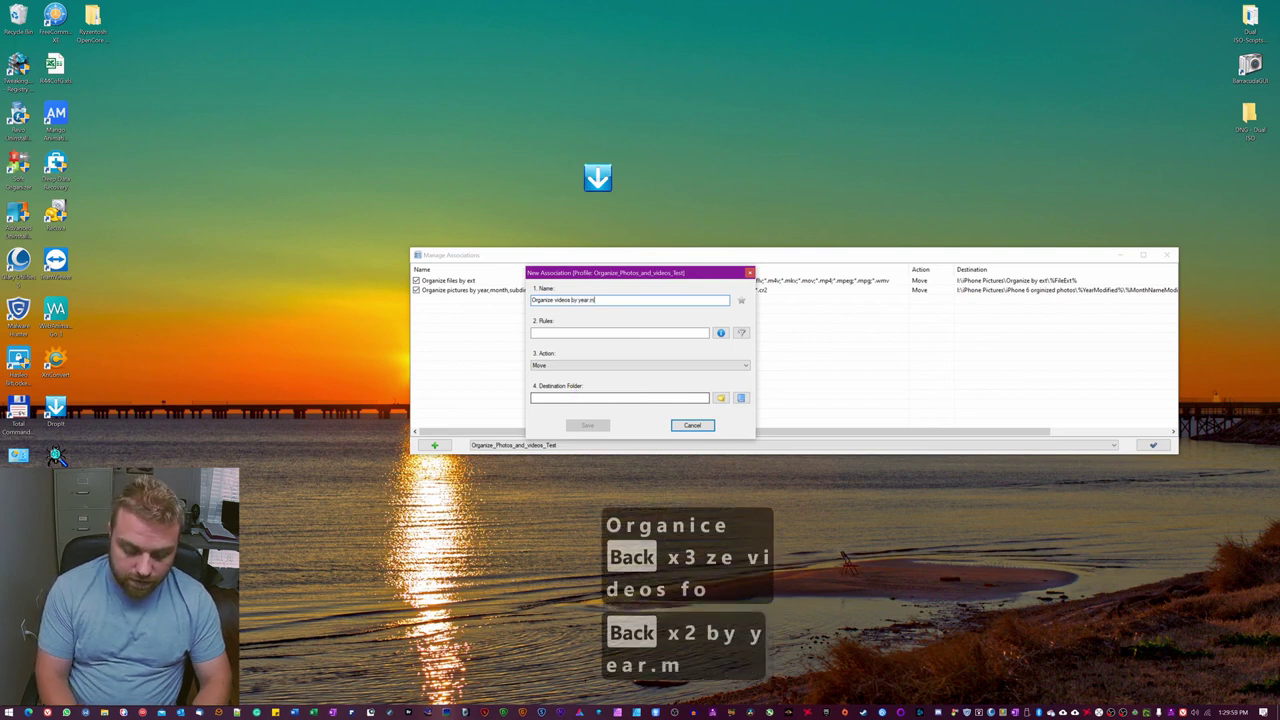
pyautogui.write('.month.subdri')
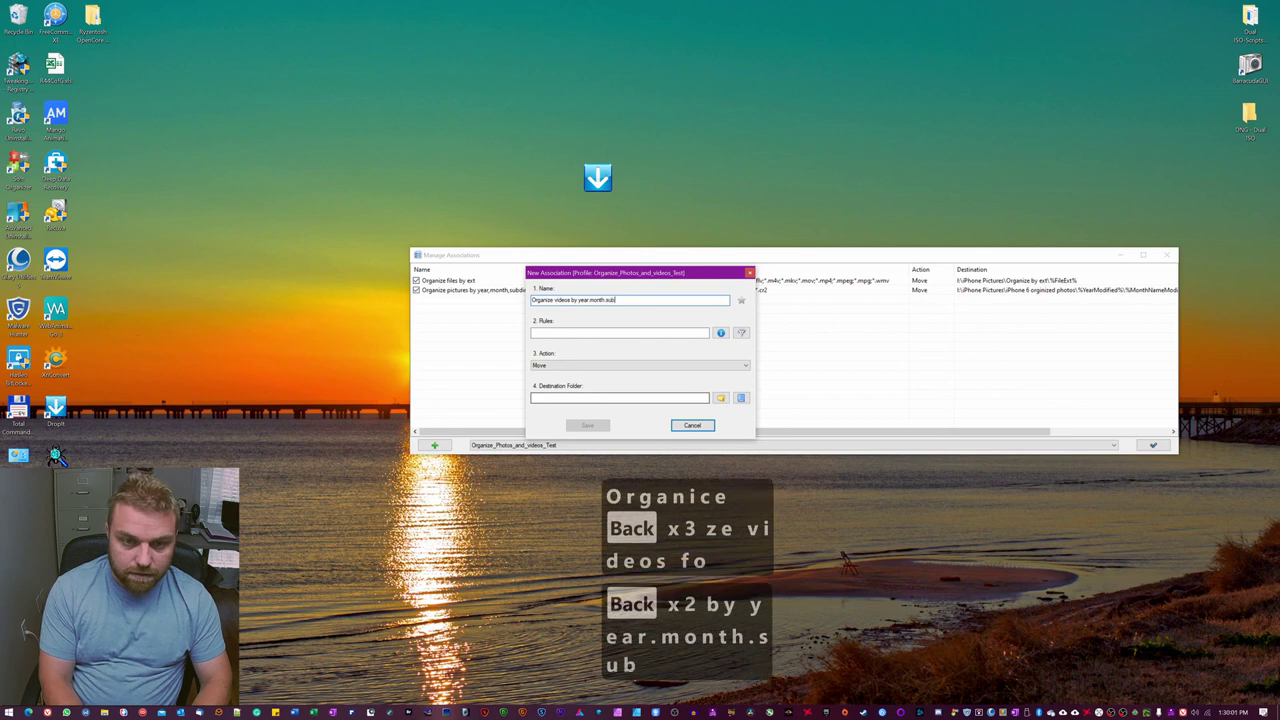
pyautogui.press('BackSpace')
pyautogui.press('BackSpace')
pyautogui.write('ir')
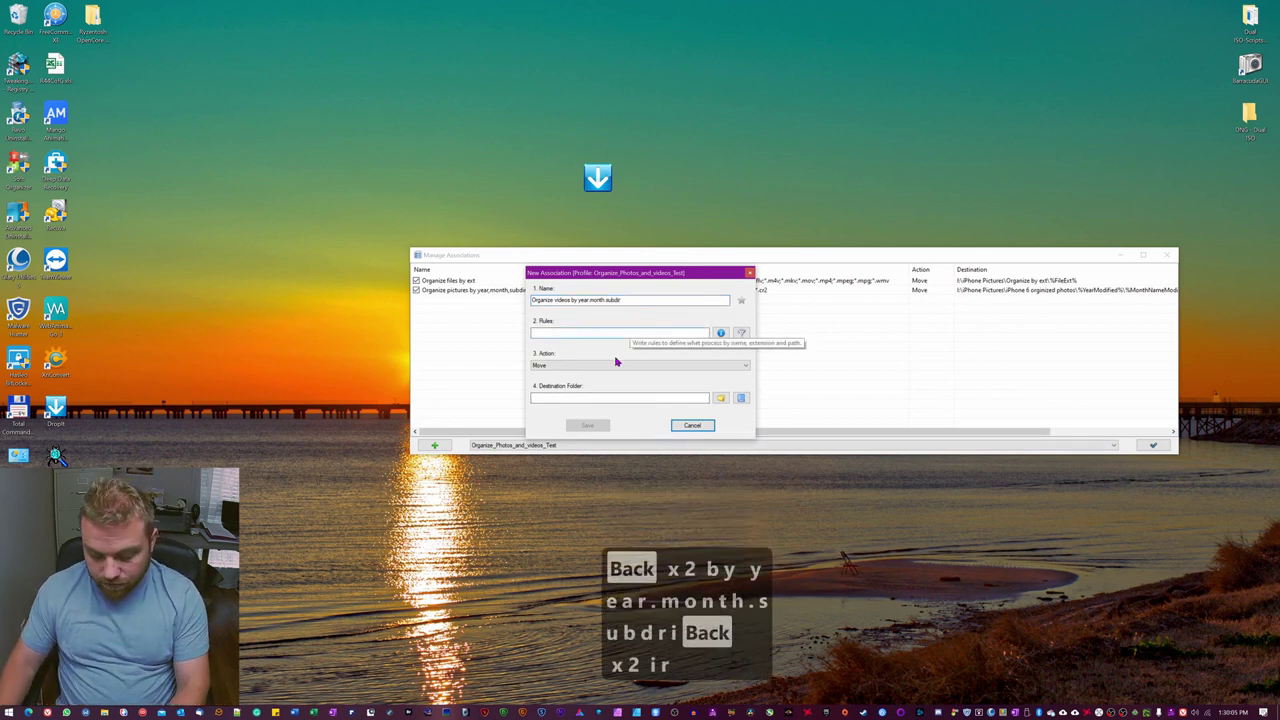
# Step: Start the video association's rules with *;**; and add the example file rule for common videos
pyautogui.write('*')
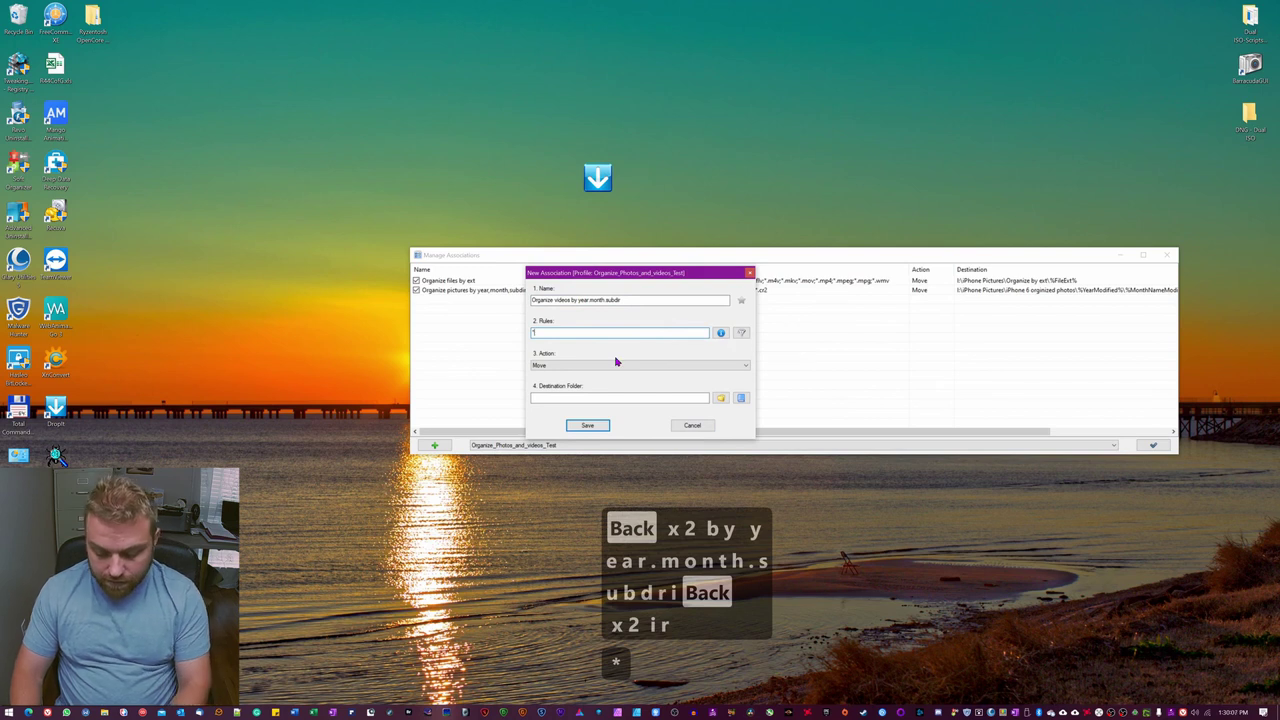
pyautogui.write('.*')
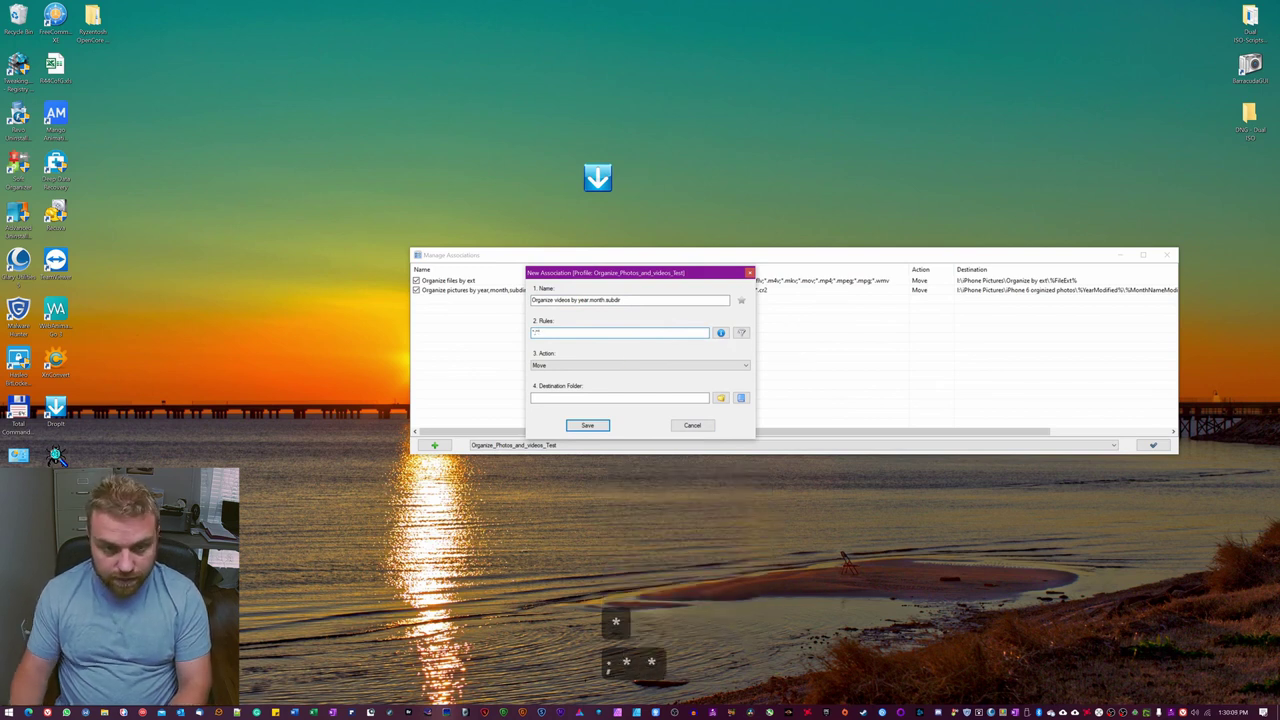
pyautogui.write(';')
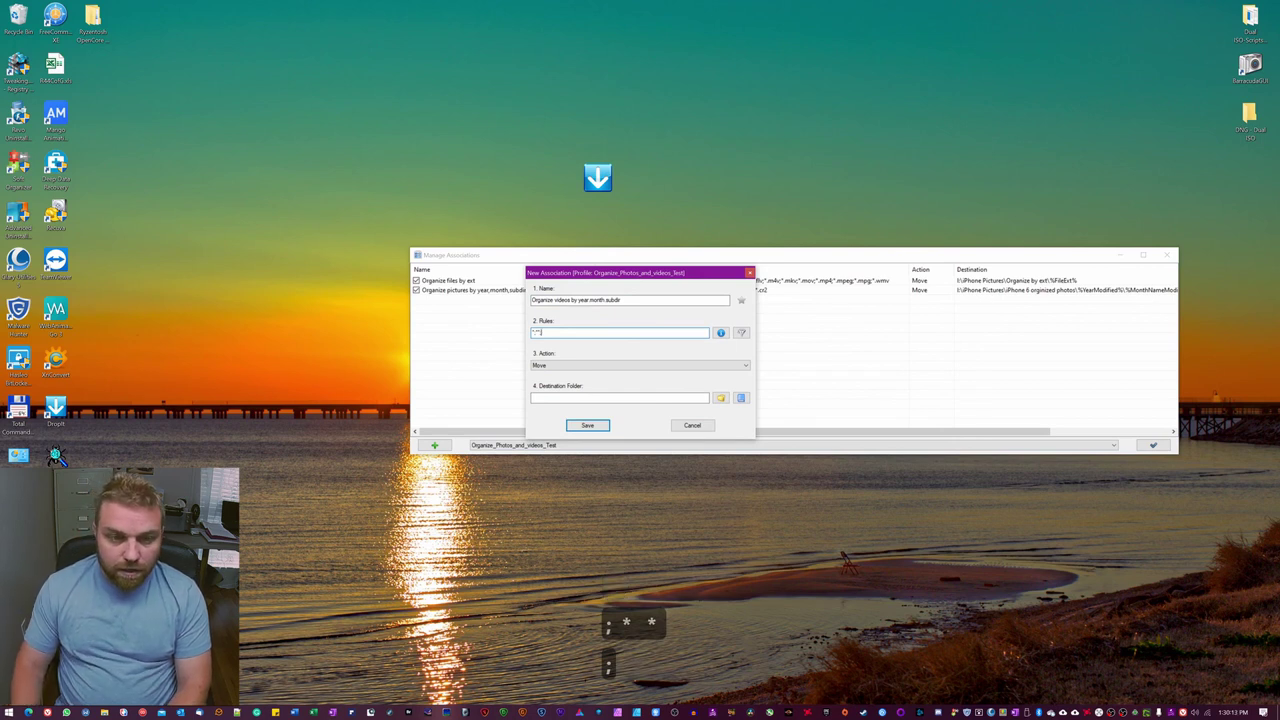
pyautogui.click(719, 334)
pyautogui.moveTo(700, 346)
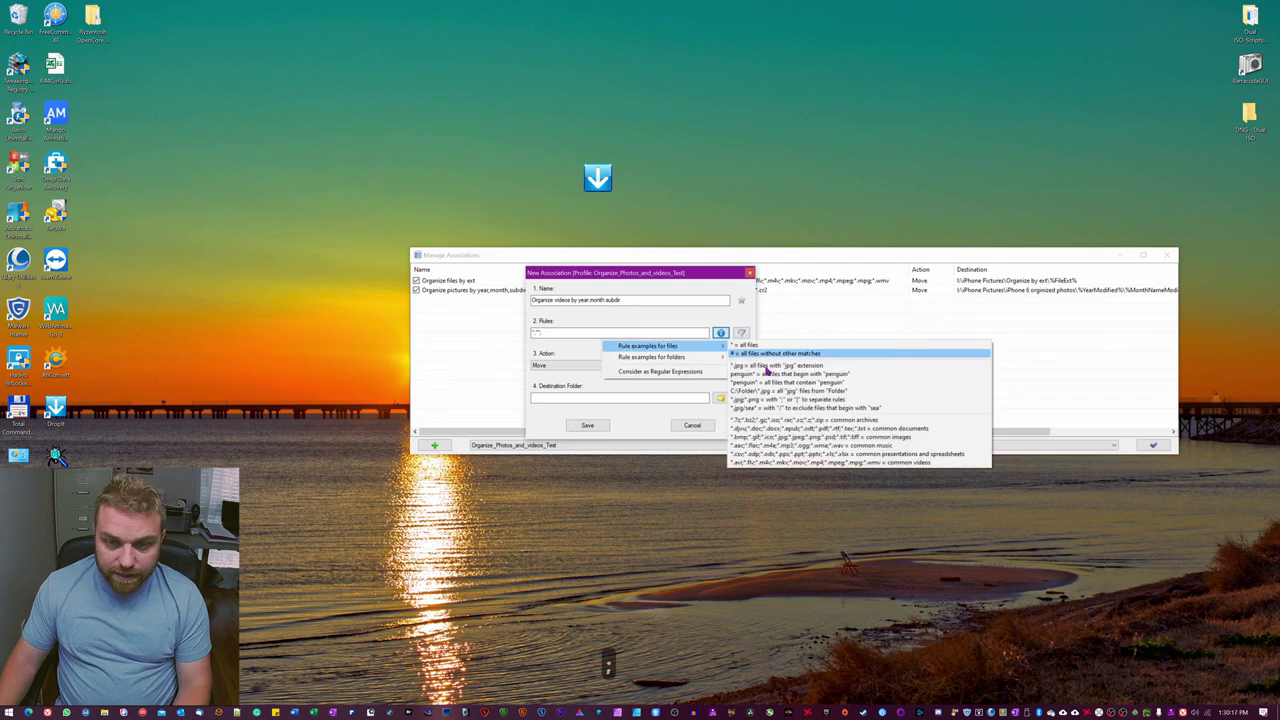
pyautogui.click(810, 462)
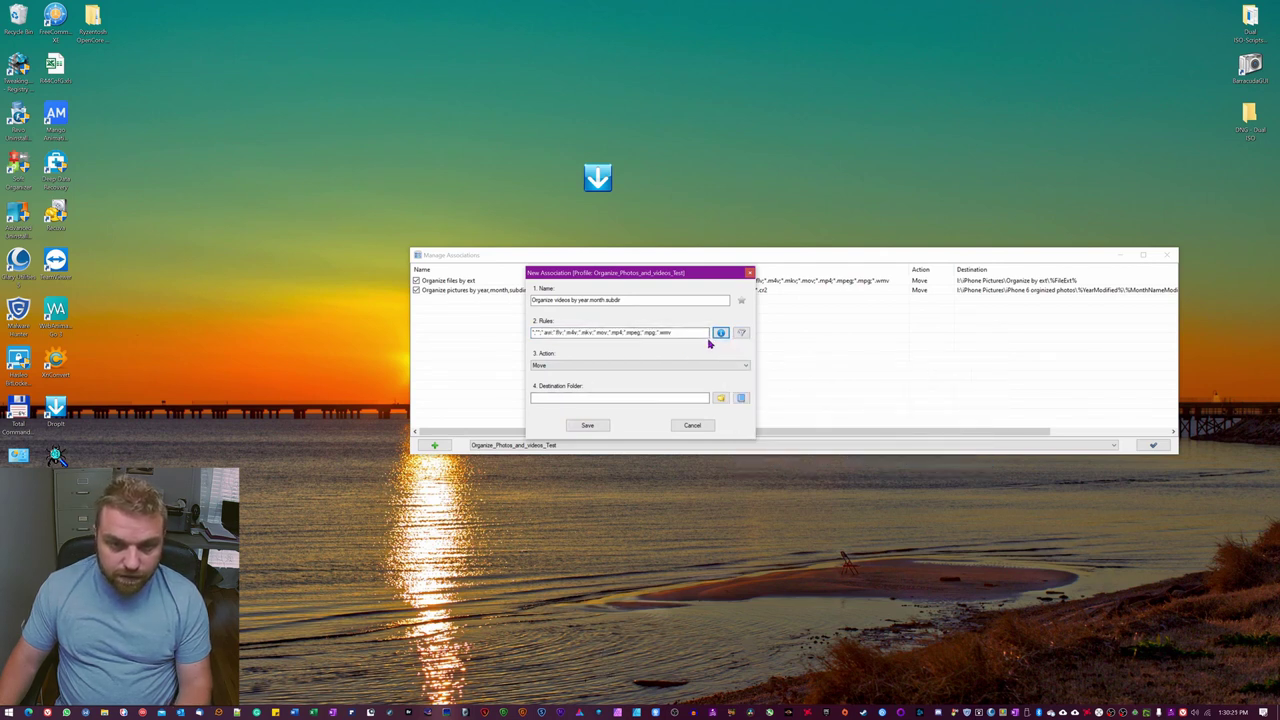
# Step: Select the "iPhone 6 movies" folder inside iPhone Pictures on drive I: as the video association's destination folder
pyautogui.click(594, 370)
pyautogui.click(551, 397)
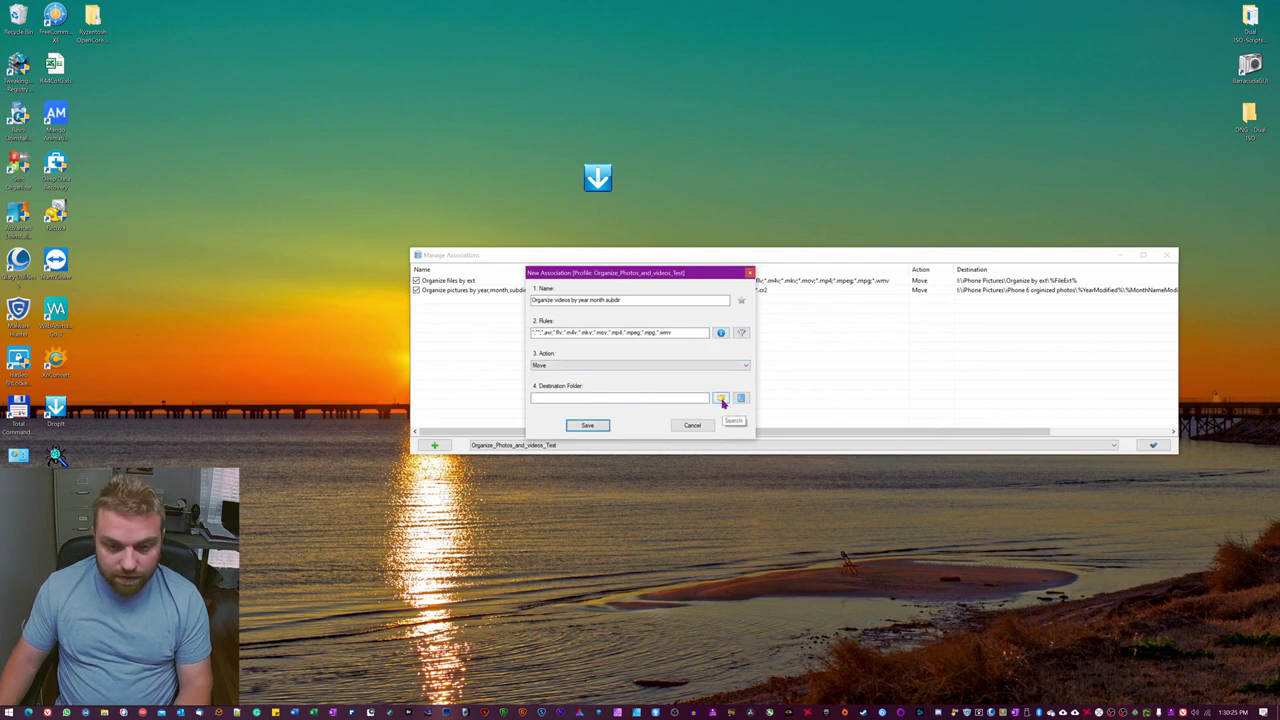
pyautogui.click(720, 398)
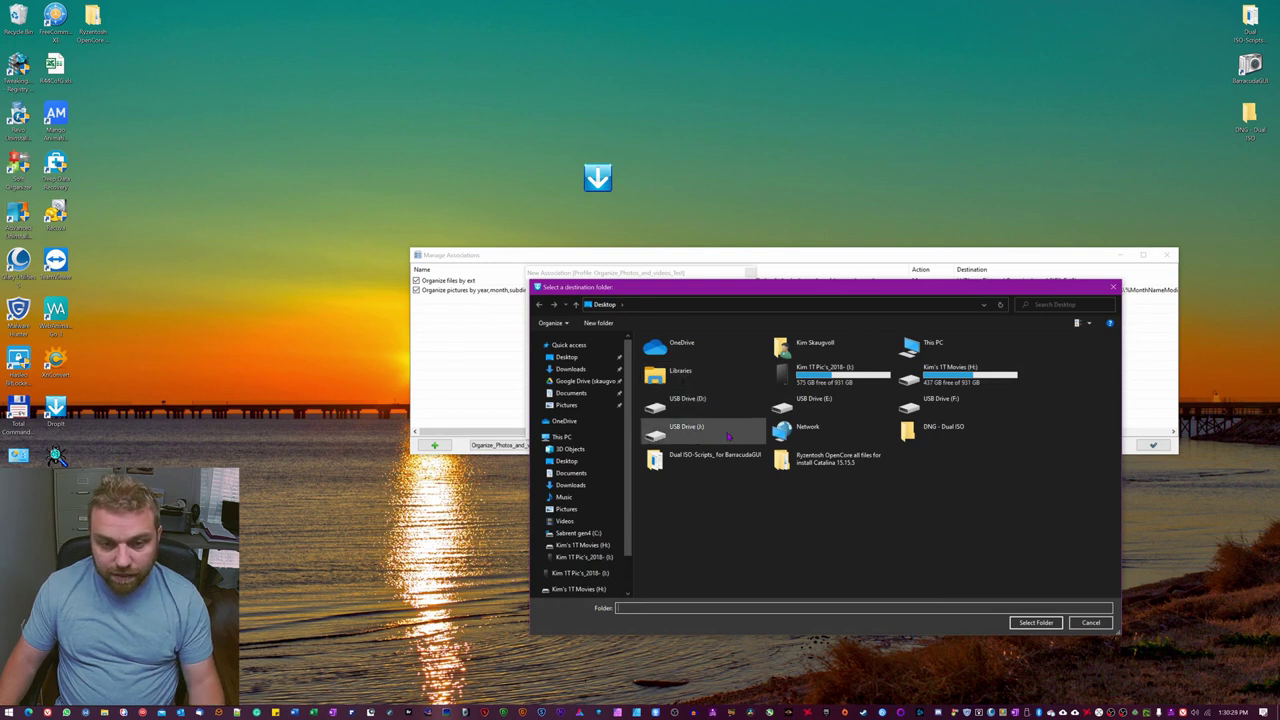
pyautogui.click(579, 562)
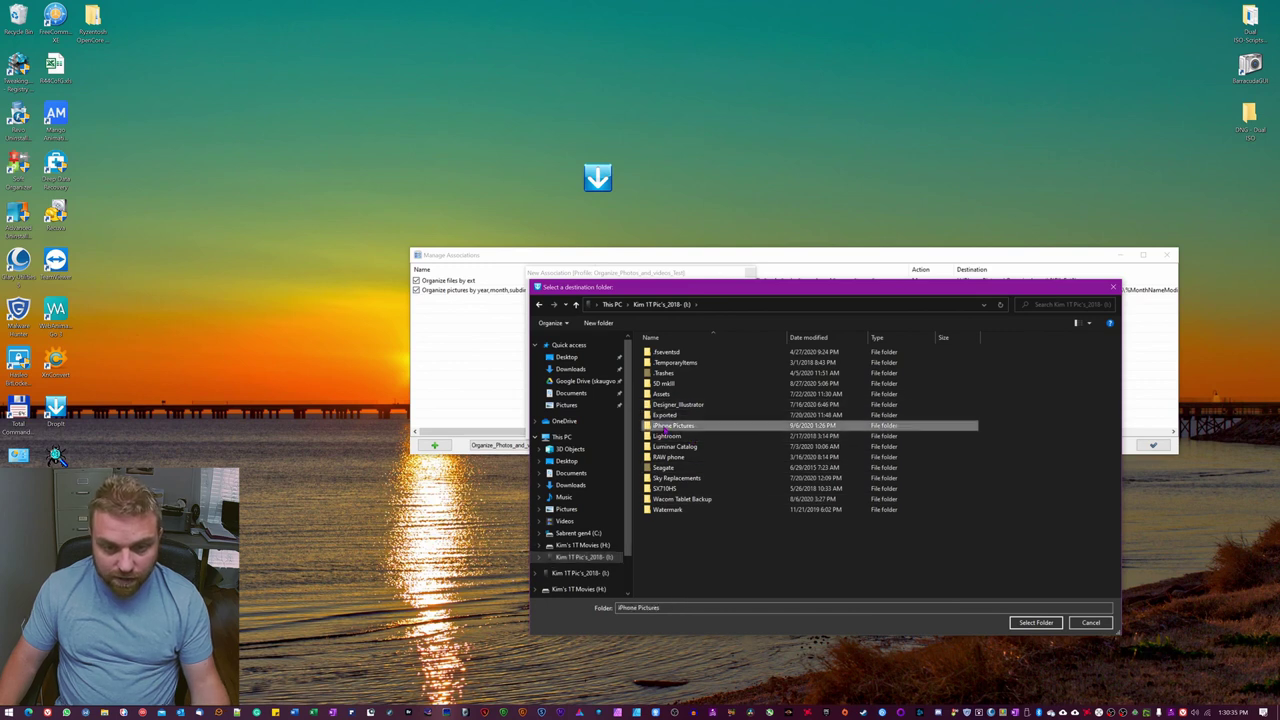
pyautogui.doubleClick(668, 426)
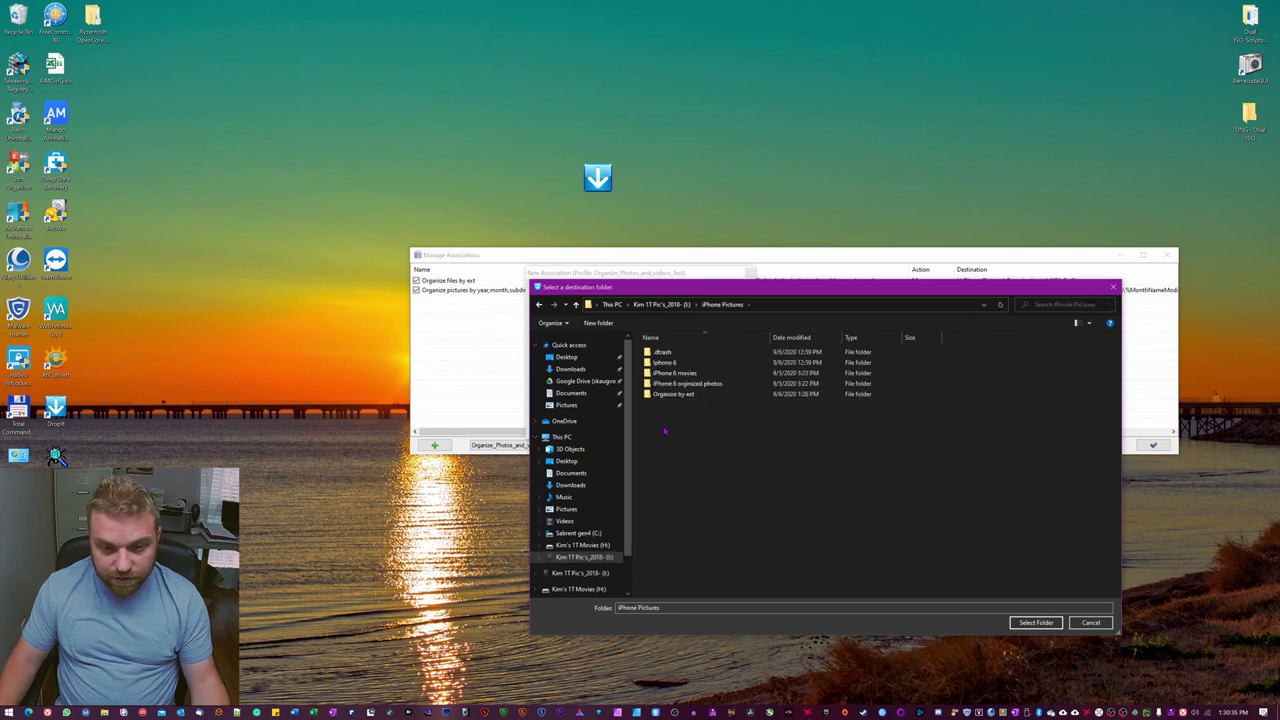
pyautogui.doubleClick(667, 375)
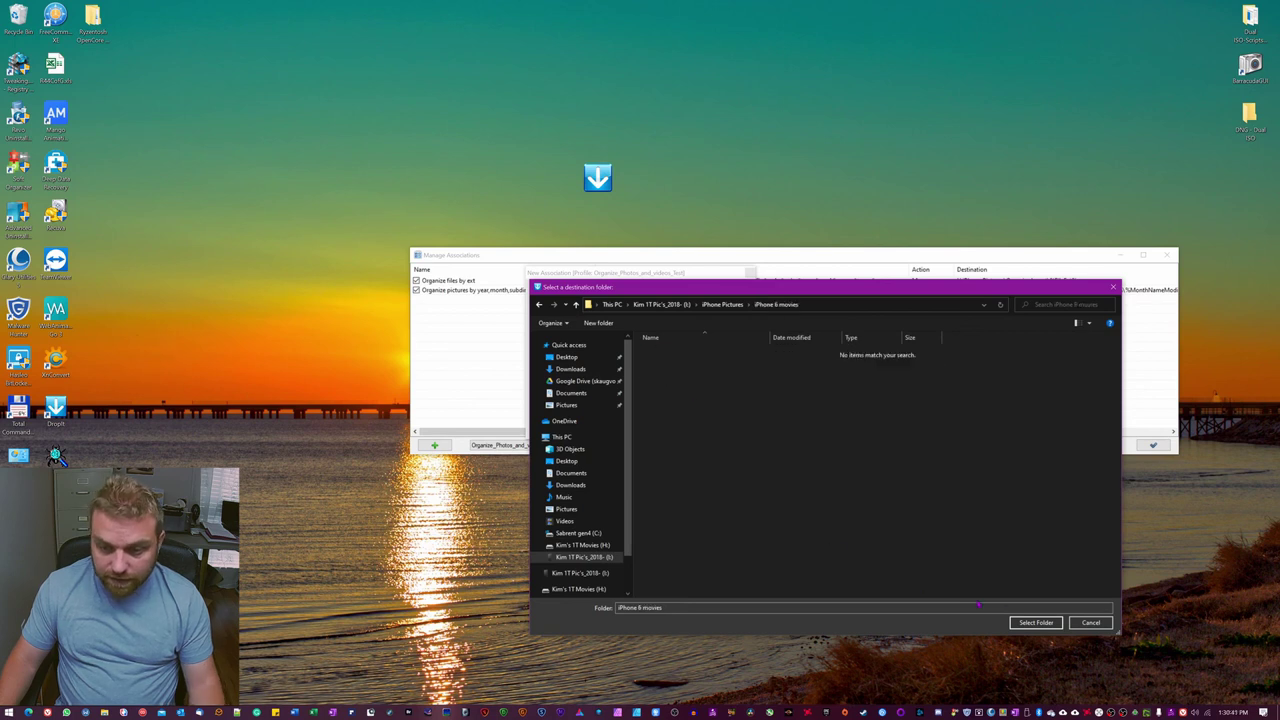
pyautogui.click(1033, 622)
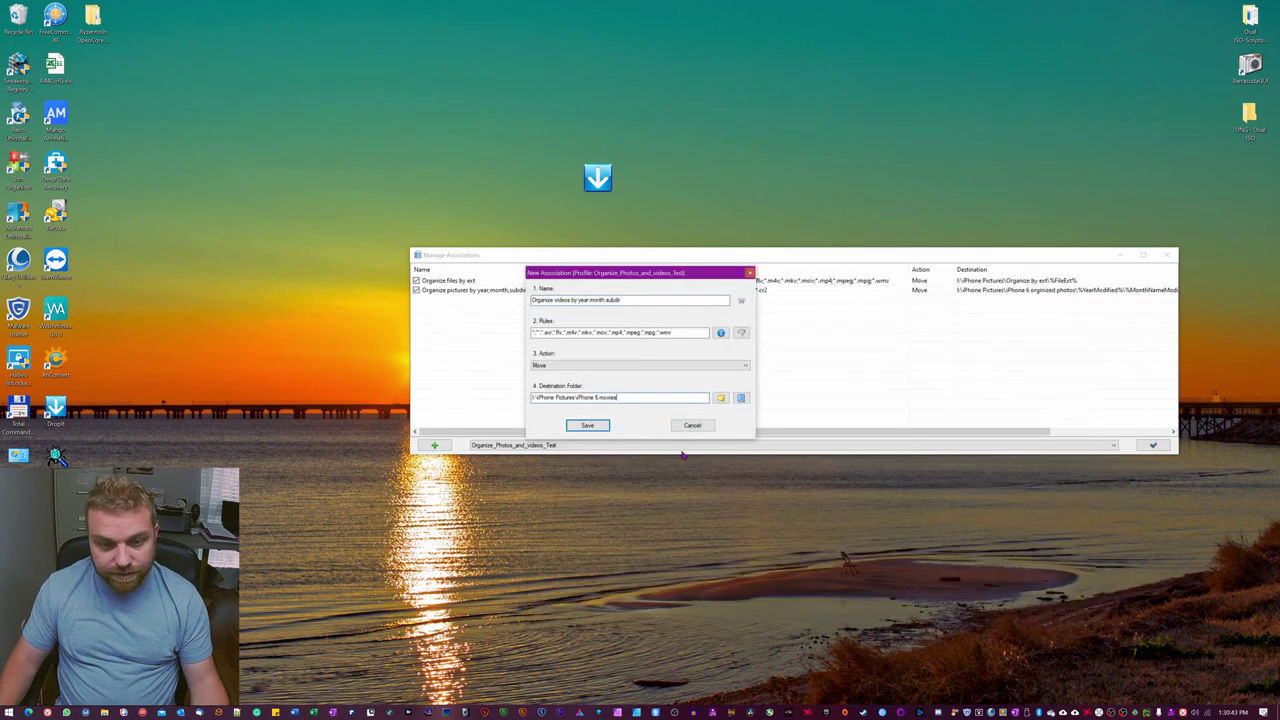
# Step: Append \%YearModified%\%MonthNameModified%\ to the iPhone 6 movies destination path so videos are sorted by modification year and month name
pyautogui.write('\\')
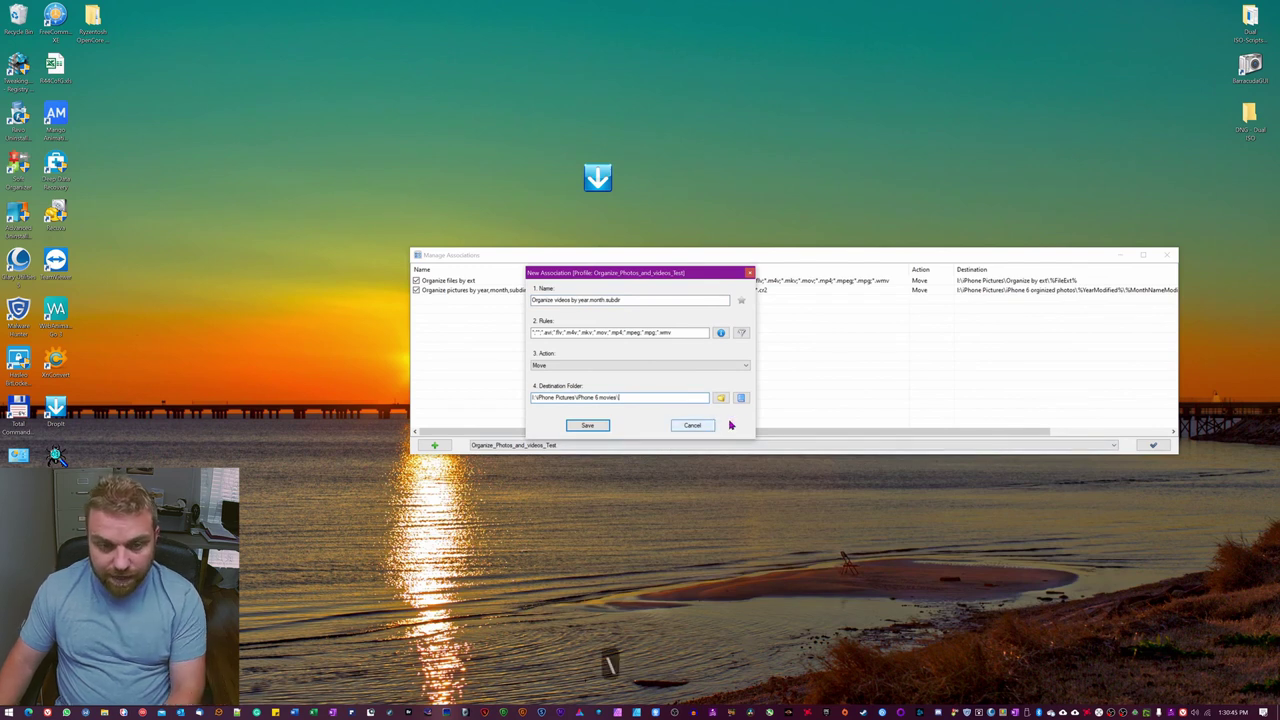
pyautogui.click(741, 399)
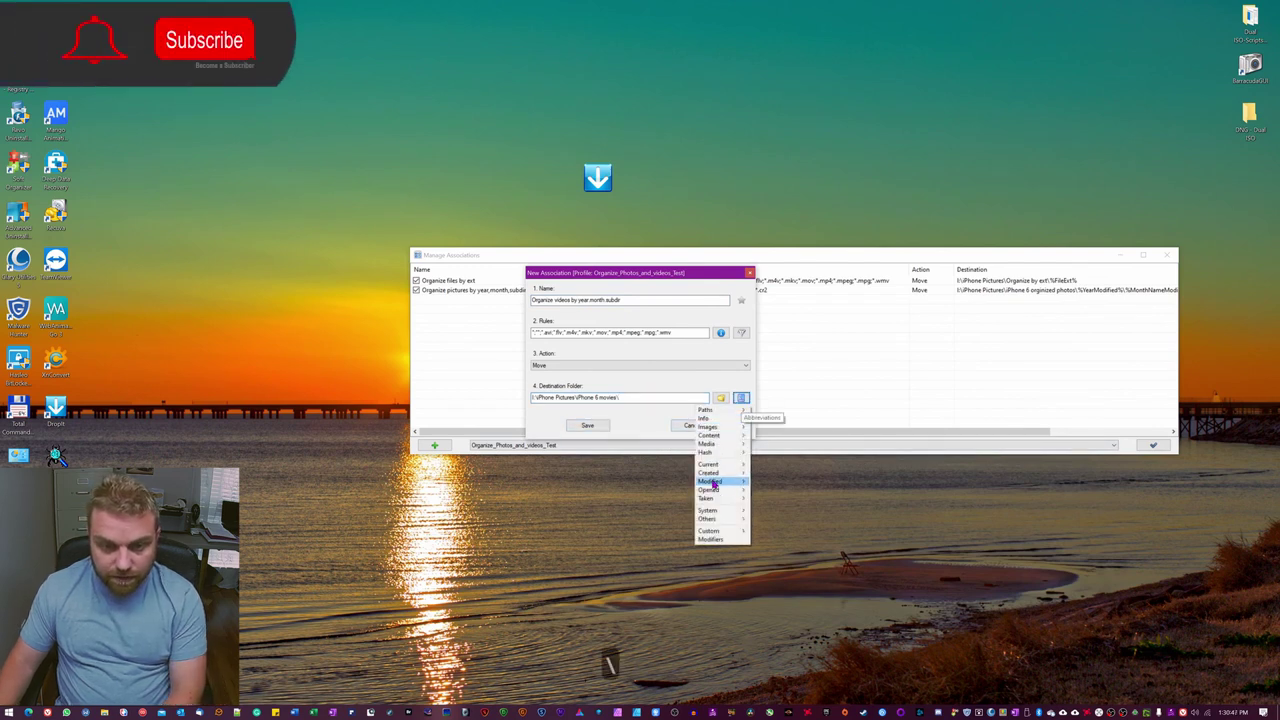
pyautogui.moveTo(713, 484)
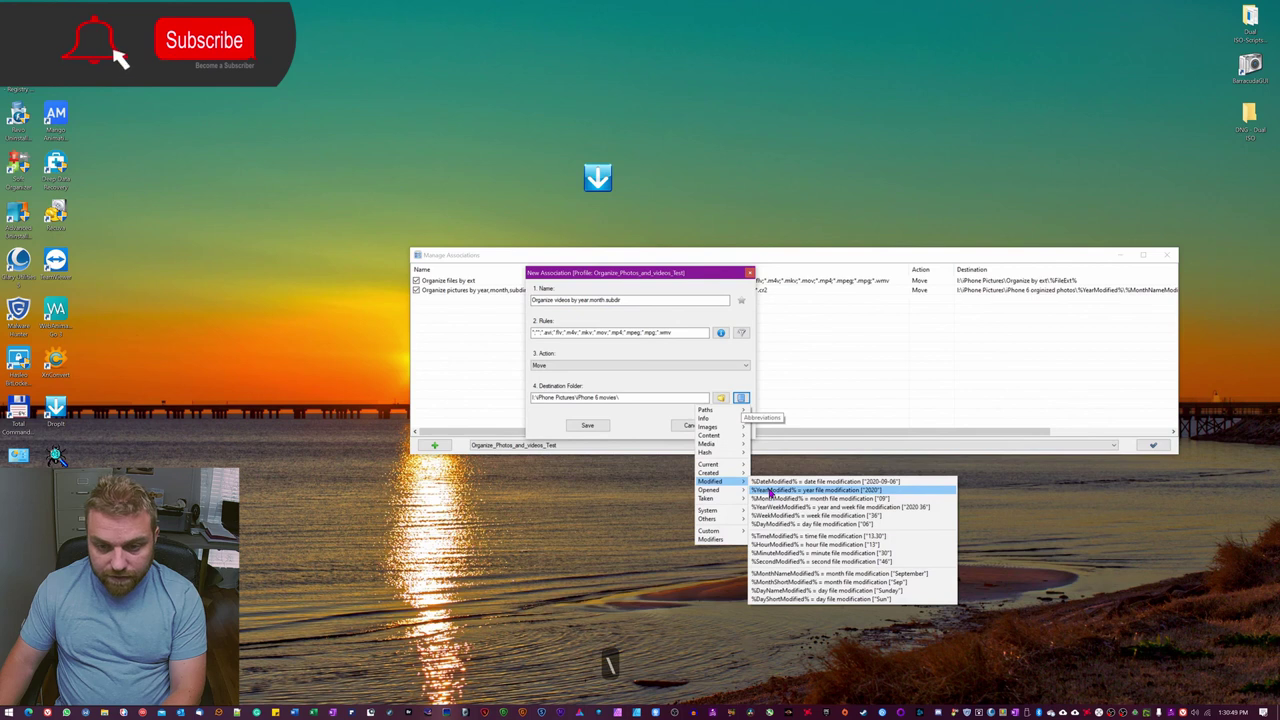
pyautogui.click(775, 490)
pyautogui.write('\\\\')
pyautogui.click(741, 398)
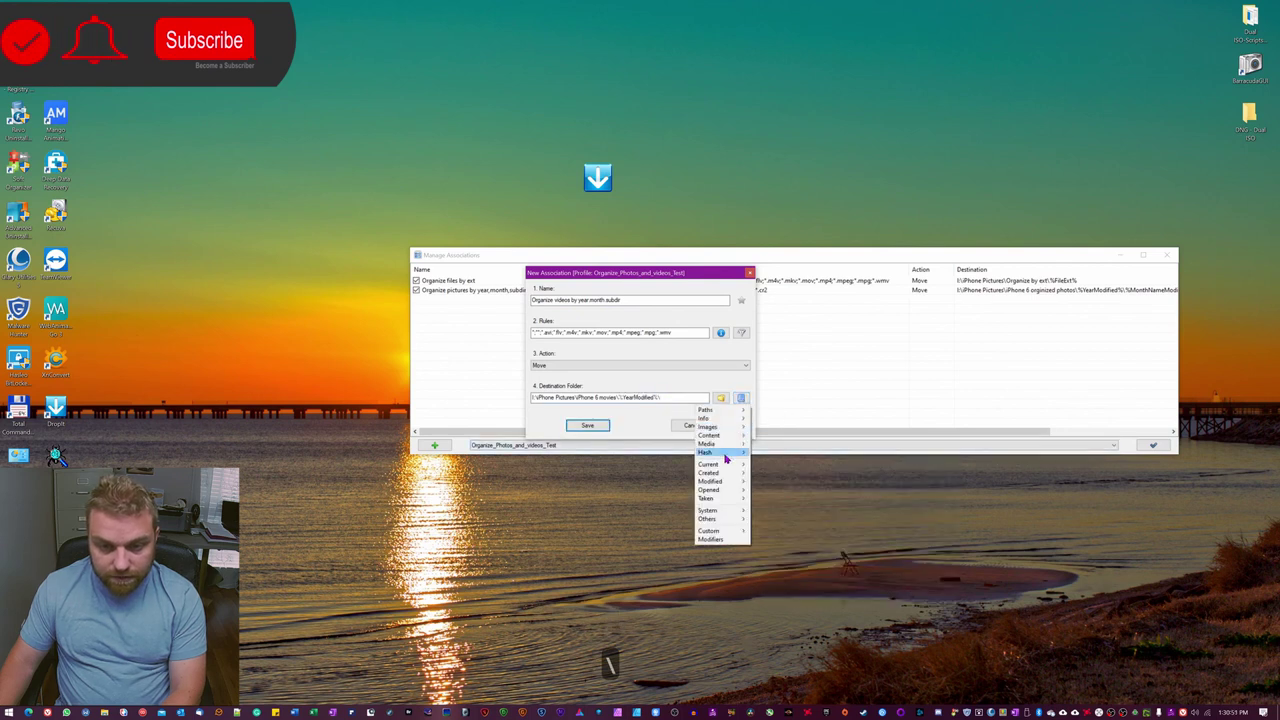
pyautogui.moveTo(712, 482)
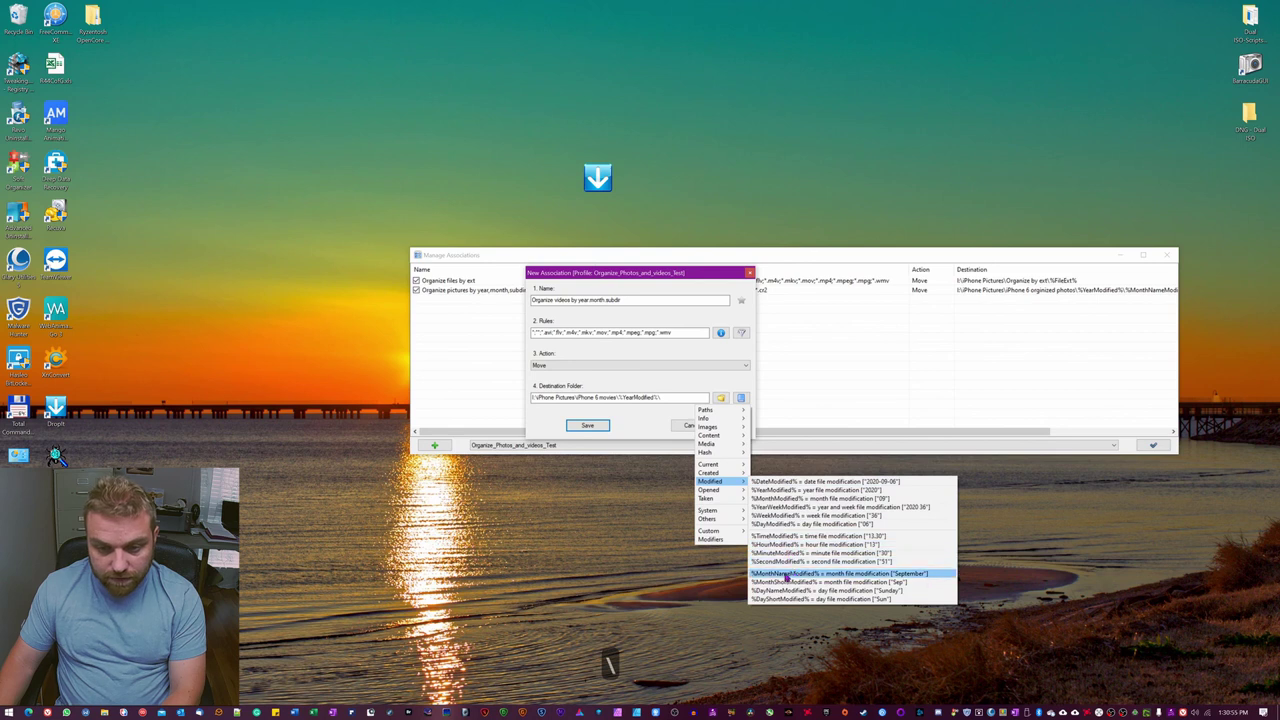
pyautogui.click(790, 575)
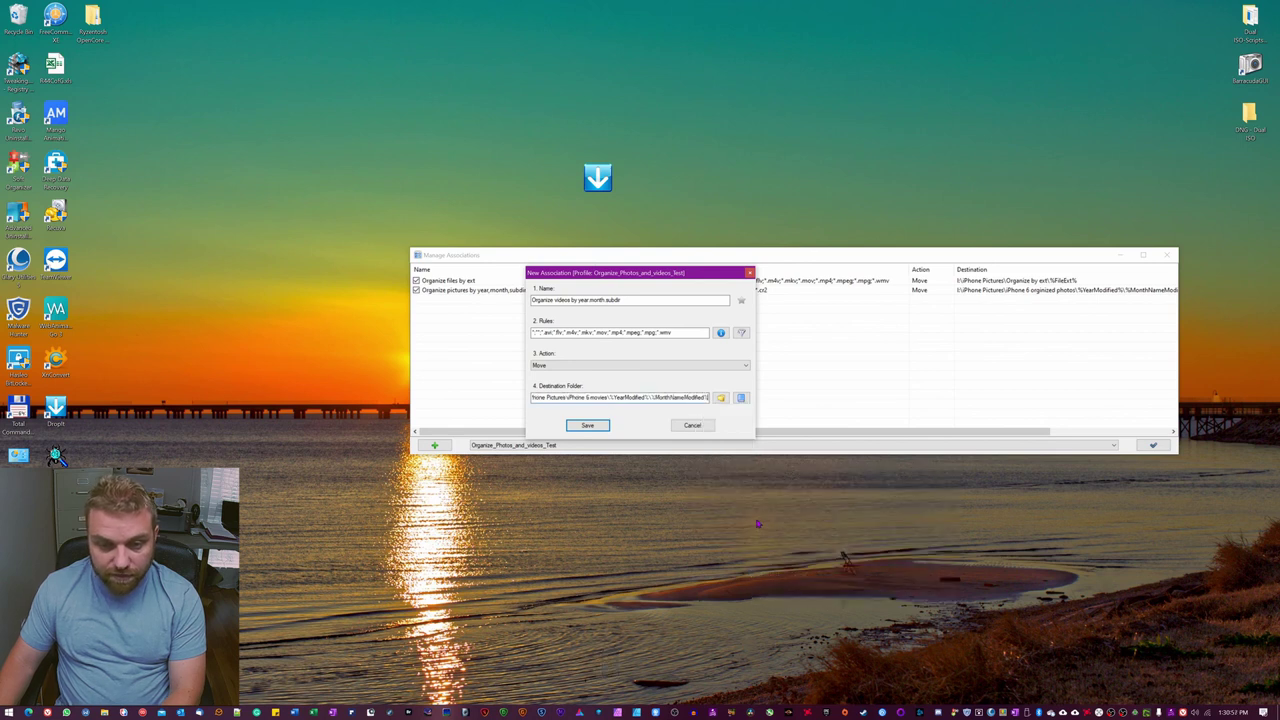
pyautogui.write('\\')
# Step: Add %SubDir% to the end of the videos destination path and save the video association
pyautogui.click(741, 398)
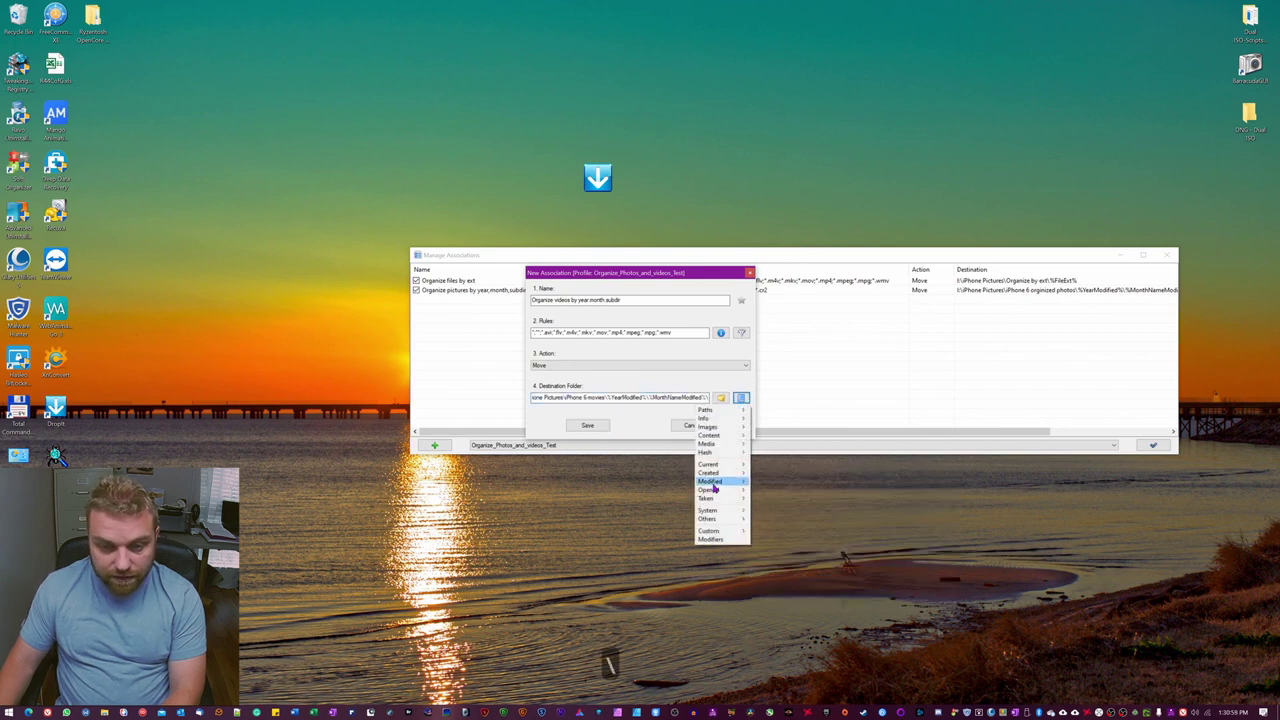
pyautogui.moveTo(707, 423)
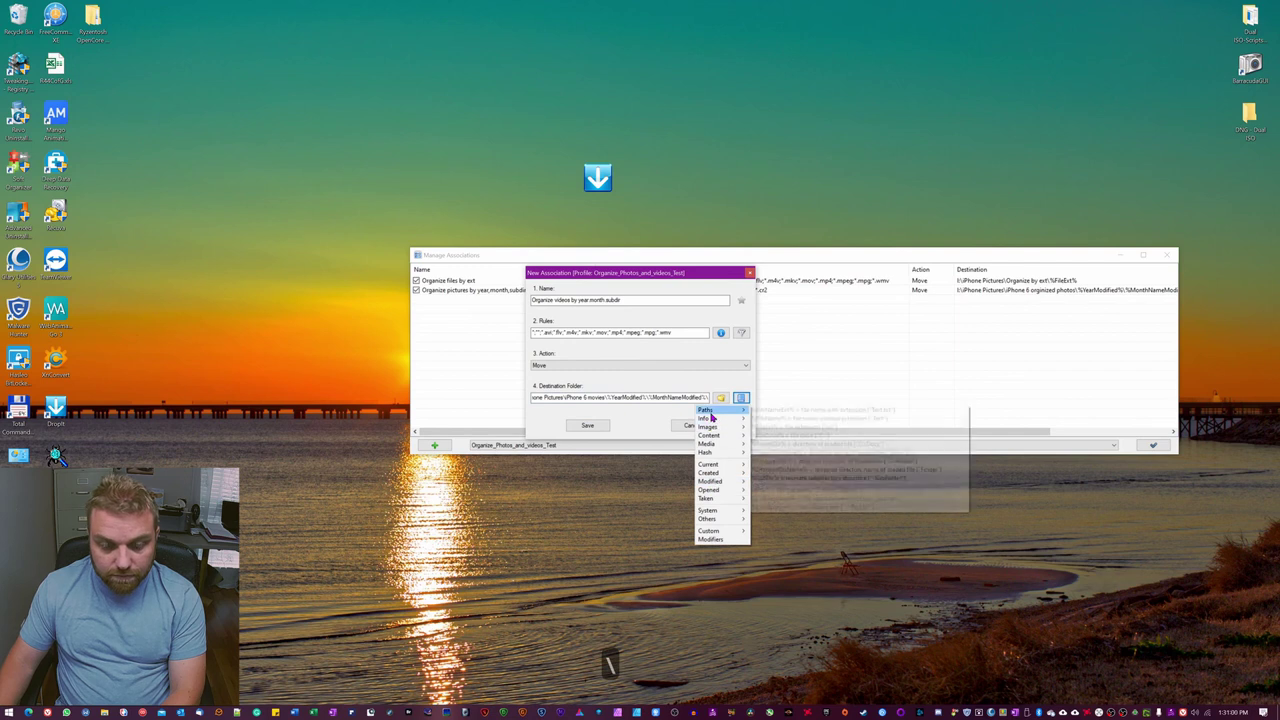
pyautogui.click(777, 480)
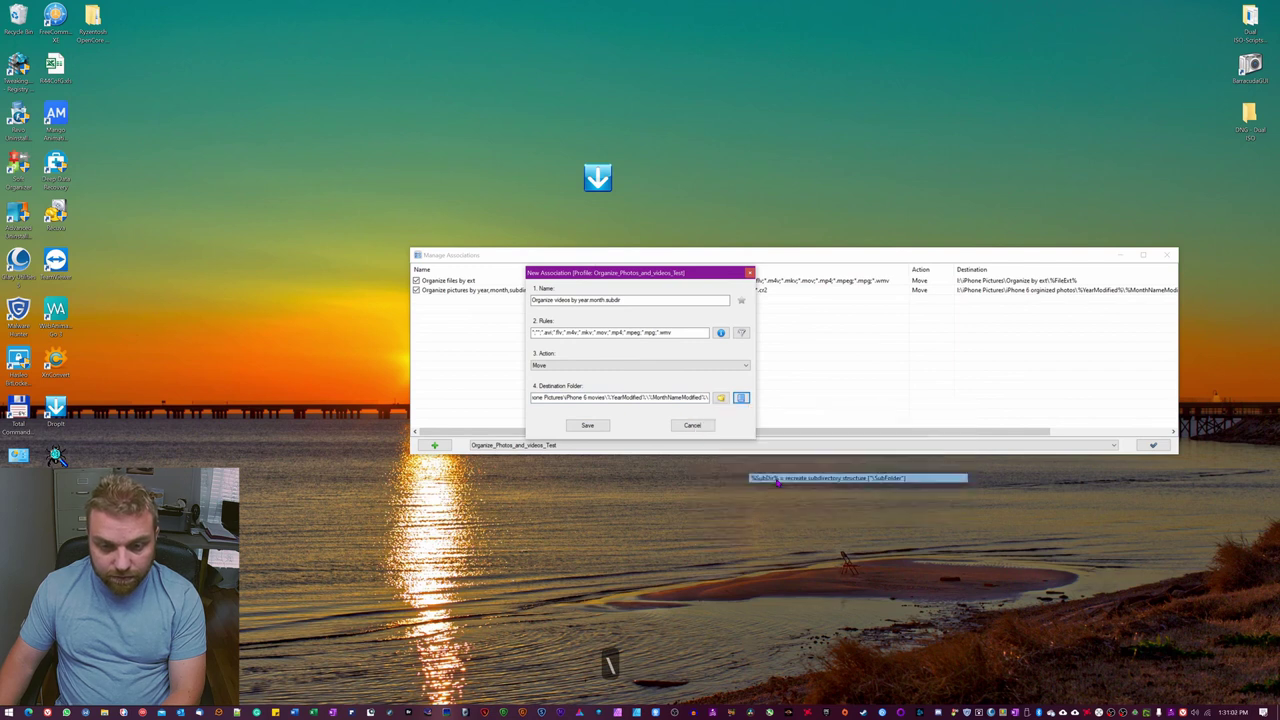
pyautogui.click(589, 426)
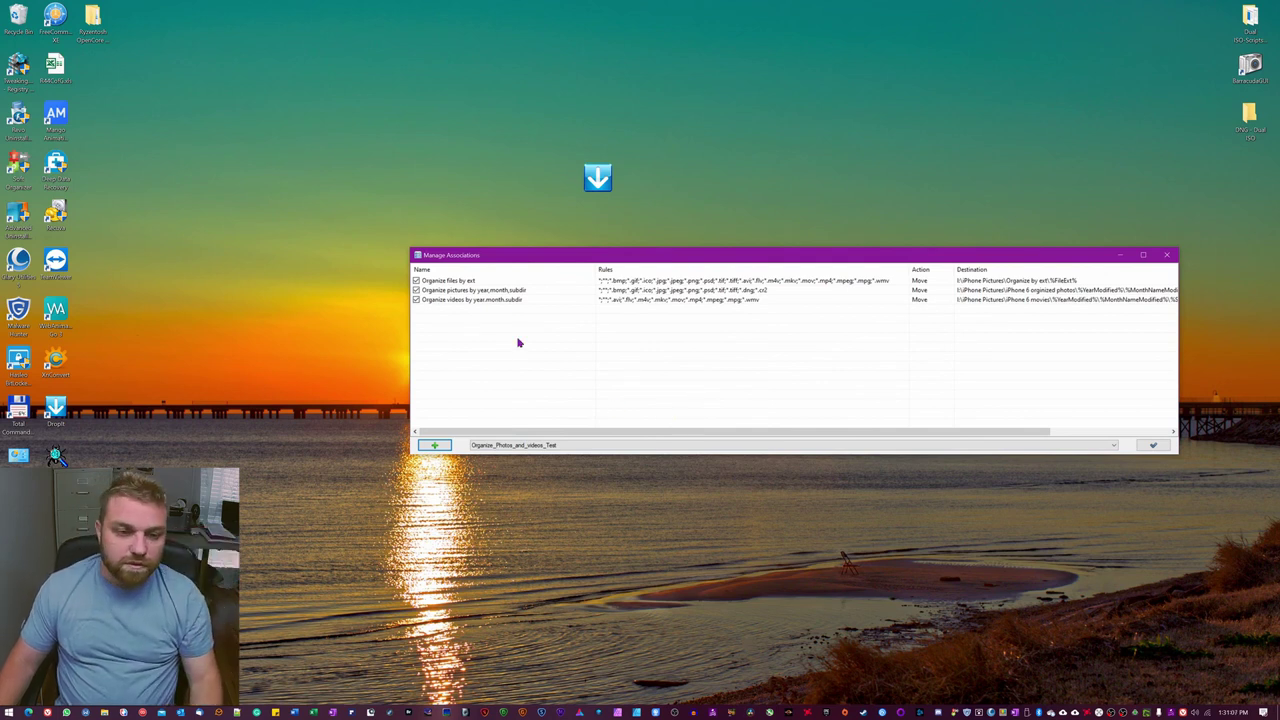
# Step: Disable the year, month and subdirectory associations for videos and pictures, leaving only "Organize files by ext" enabled, and confirm the association list
pyautogui.click(417, 300)
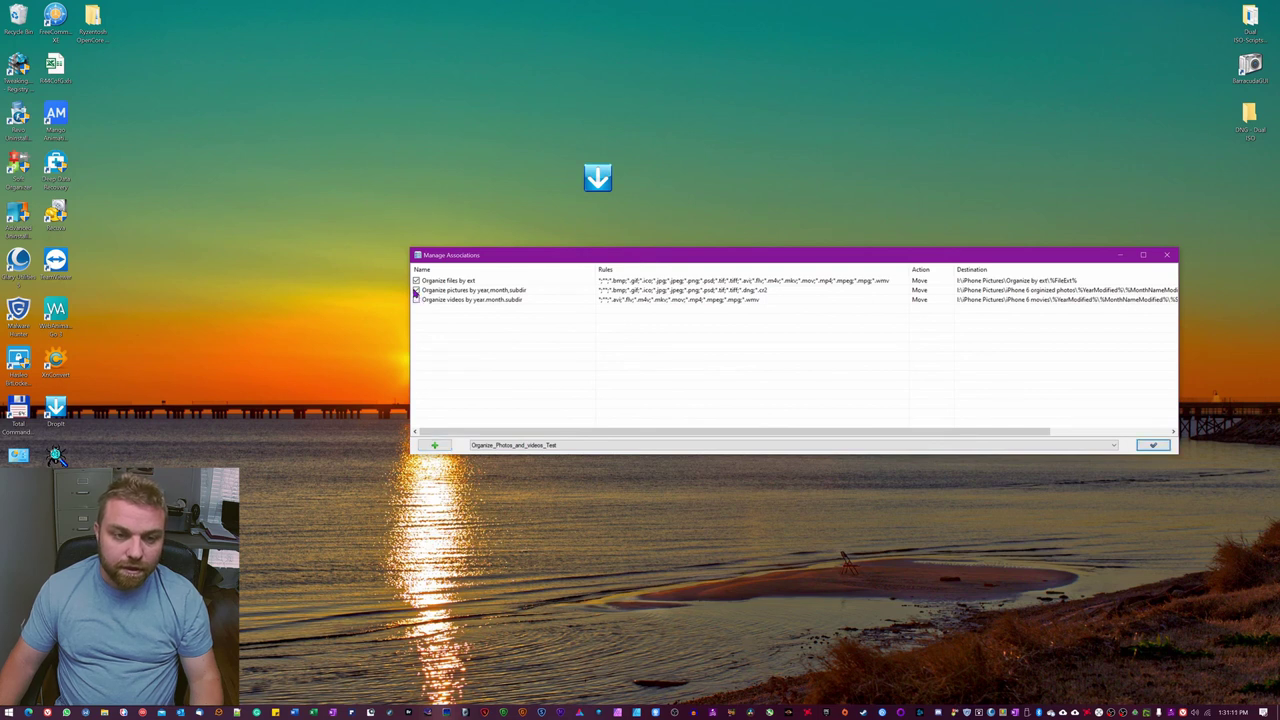
pyautogui.click(416, 290)
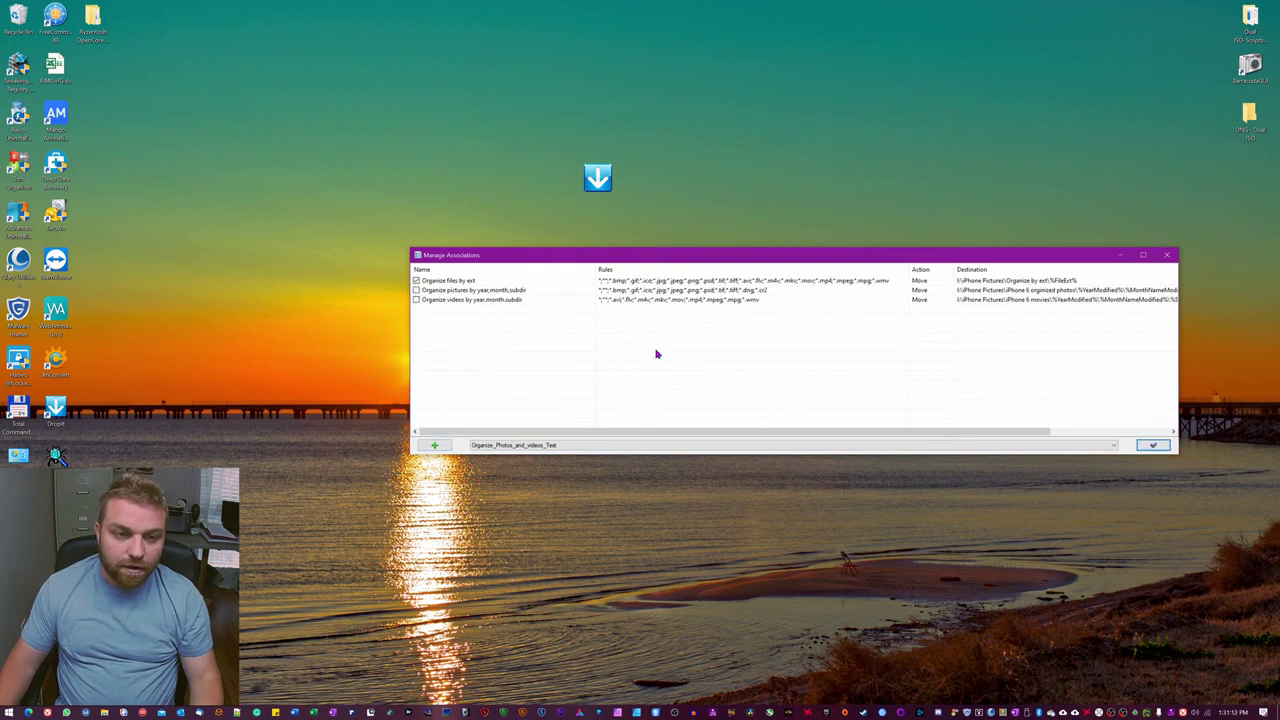
pyautogui.click(1154, 447)
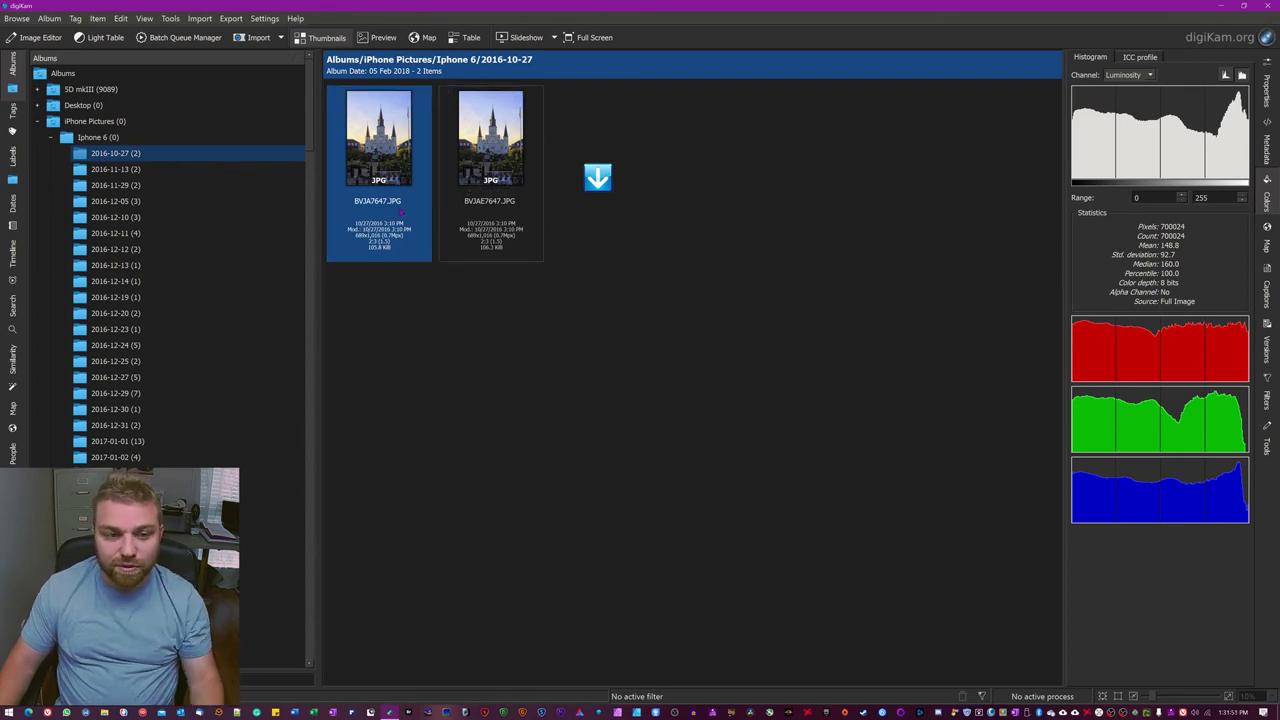
# Step: Minimize digiKam, switch to a File Explorer window and arrange it beside the floating DropIt target on the desktop
pyautogui.moveTo(495, 221)
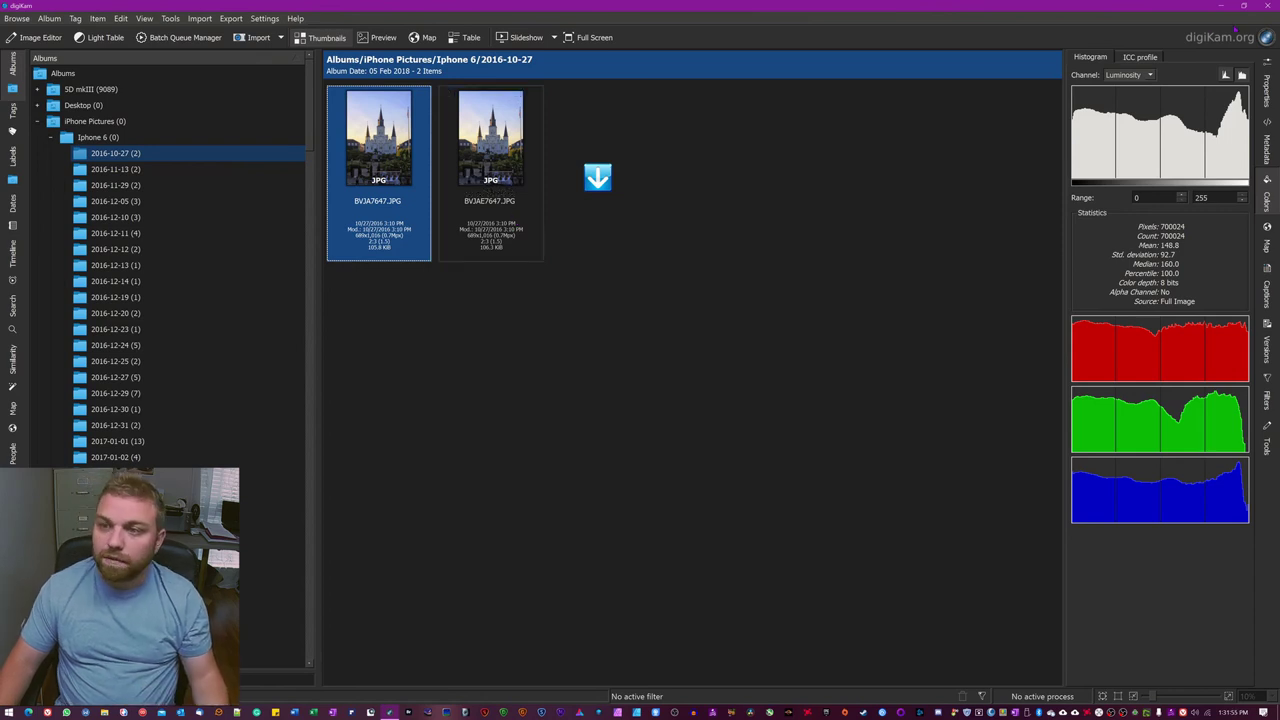
pyautogui.click(1226, 6)
pyautogui.press('XF86MyComputer')
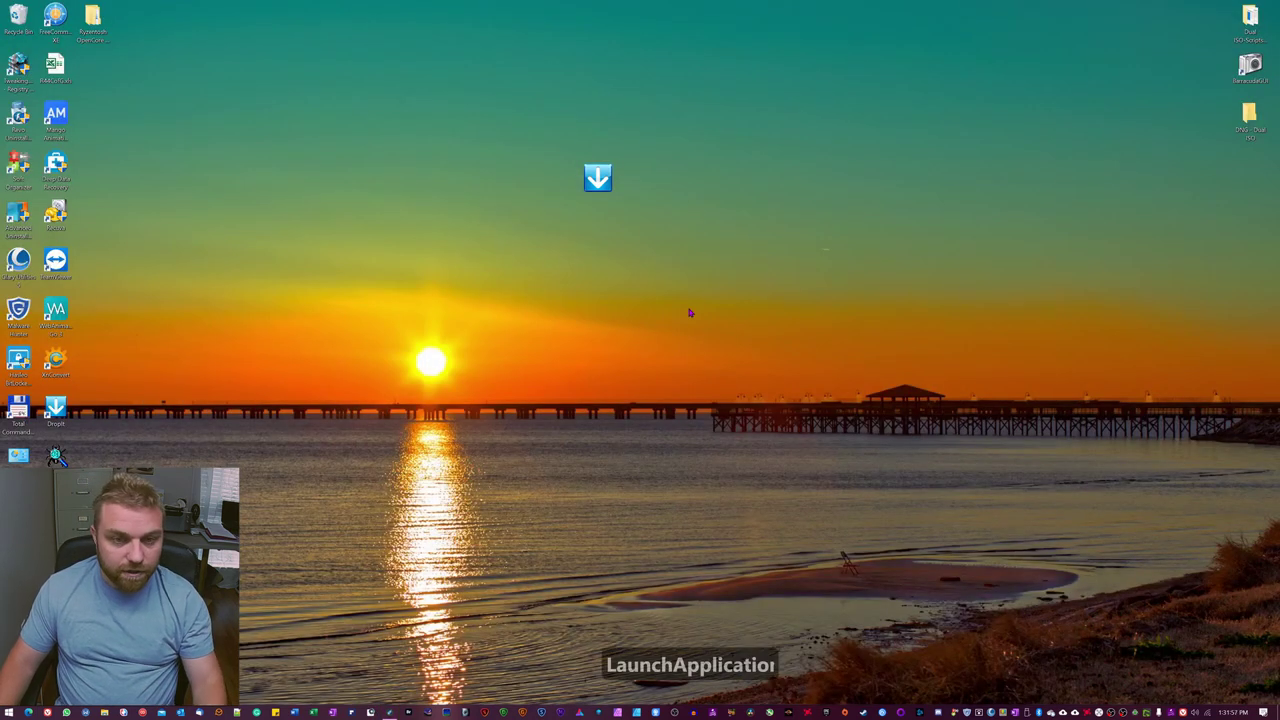
pyautogui.moveTo(344, 13); pyautogui.dragTo(686, 226)
pyautogui.moveTo(597, 178); pyautogui.dragTo(358, 228)
# Step: Open the iPhone Pictures folder on drive I: in File Explorer
pyautogui.scroll(-3, 745, 500)
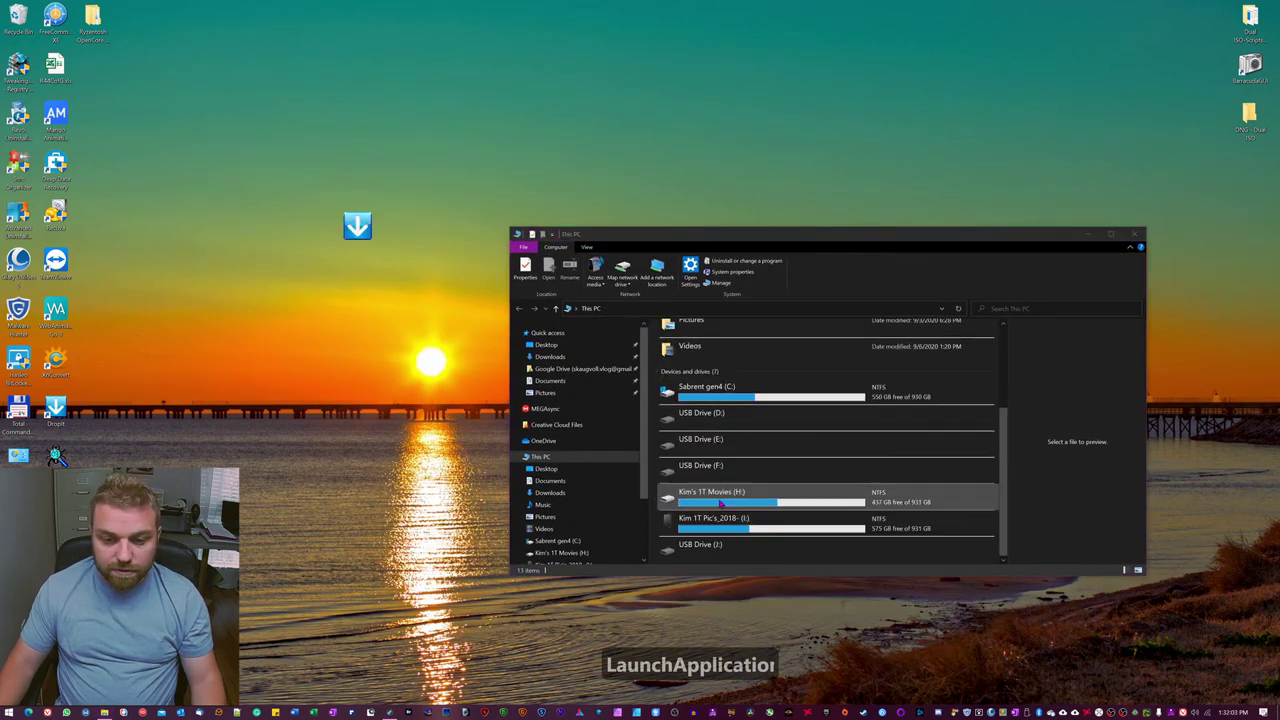
pyautogui.doubleClick(724, 526)
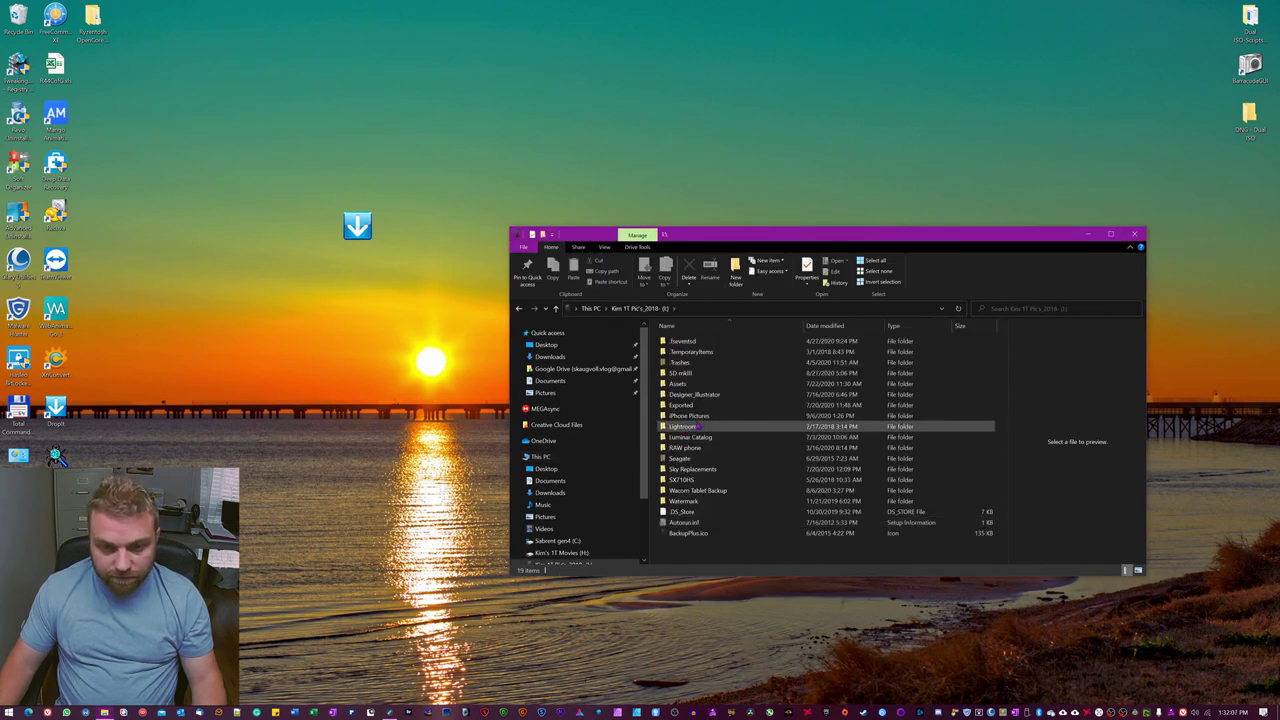
pyautogui.click(680, 417)
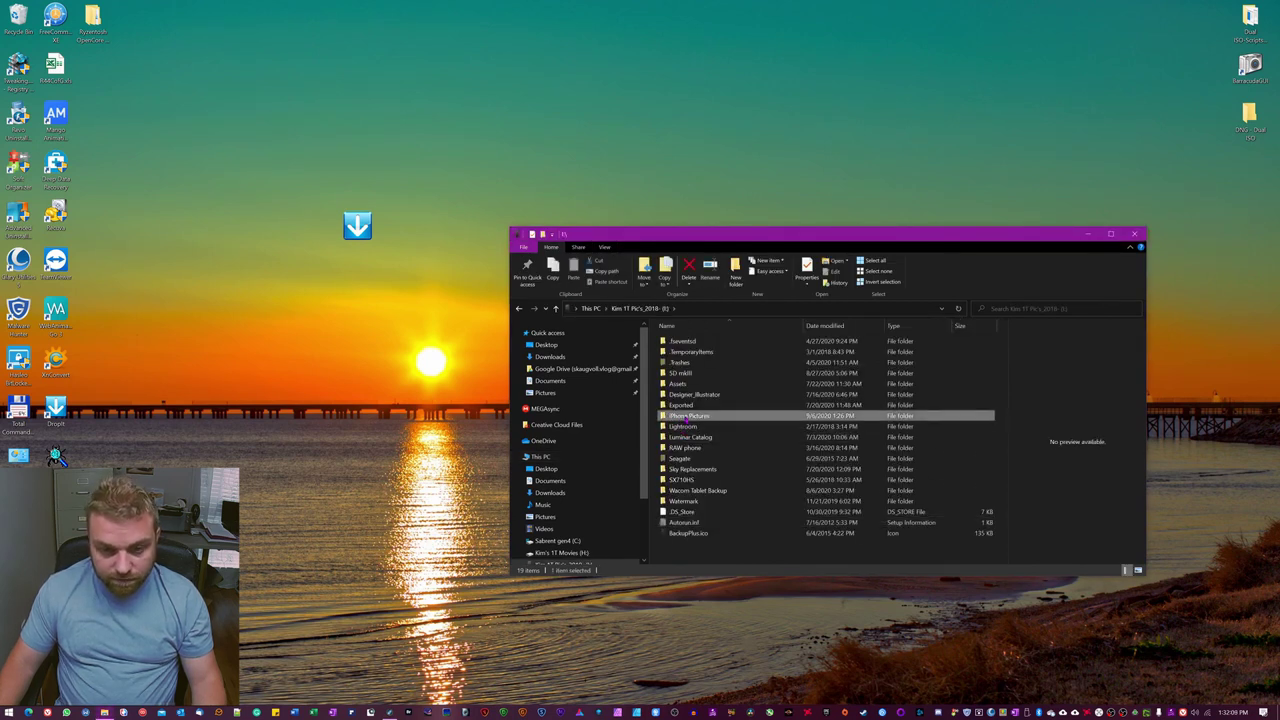
pyautogui.doubleClick(676, 419)
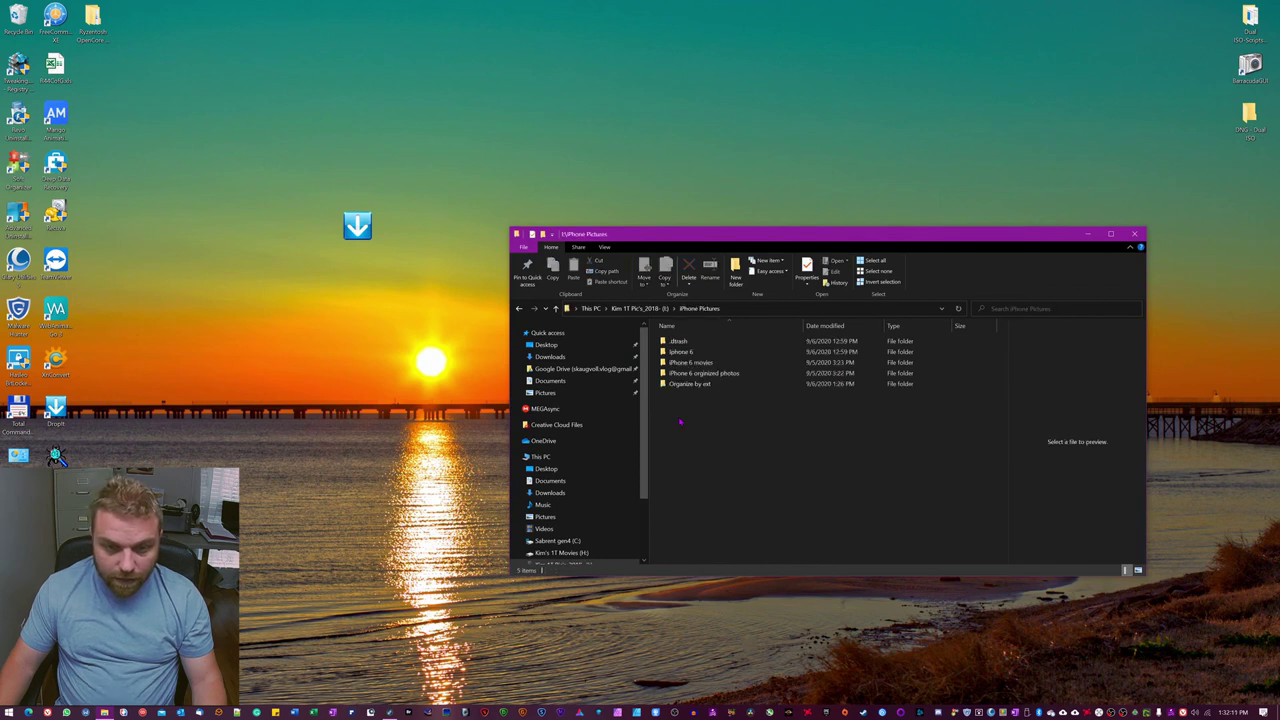
# Step: Send the Iphone 6 folder to DropIt for processing and agree to continue with the large amount of files
pyautogui.click(678, 354)
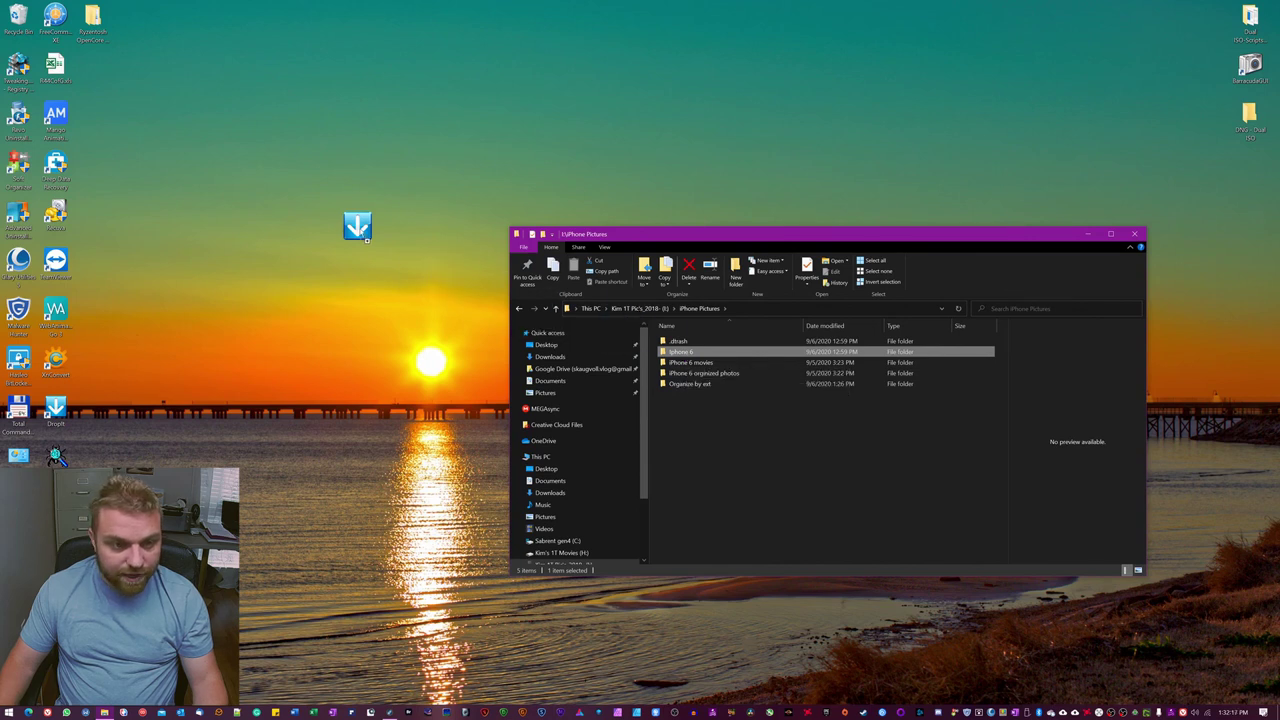
pyautogui.moveTo(365, 237); pyautogui.dragTo(363, 235)
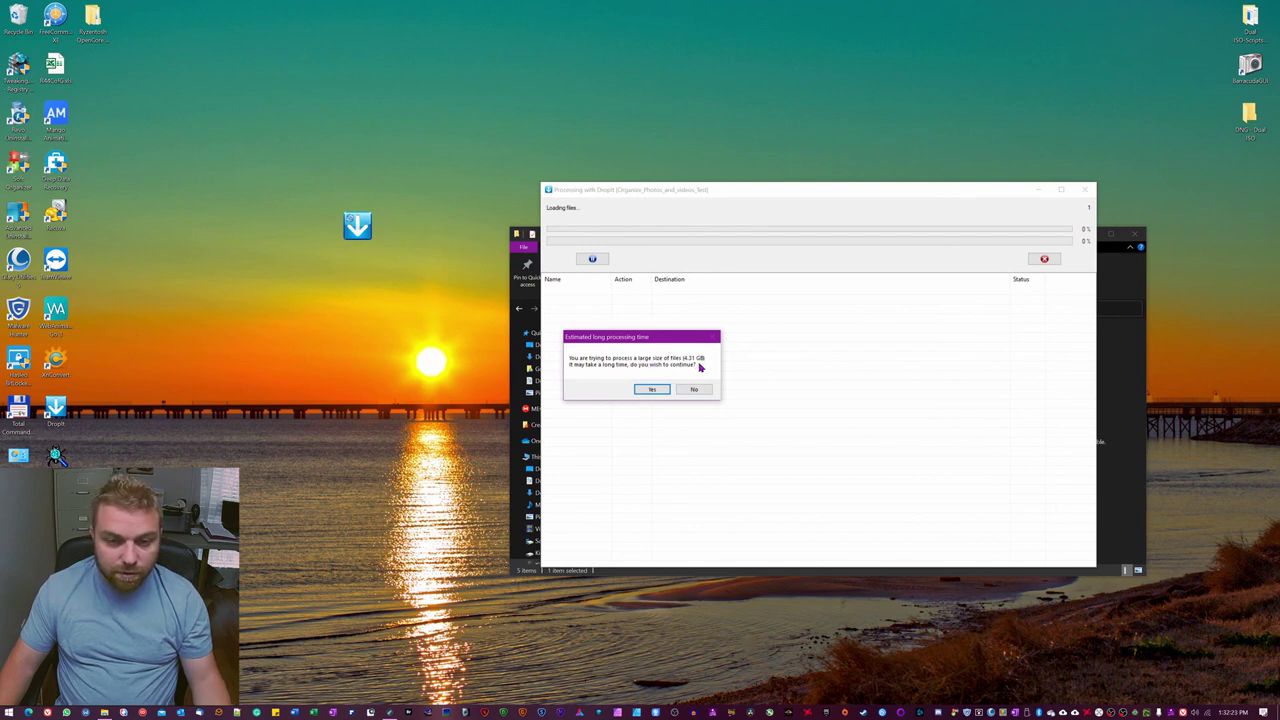
pyautogui.click(654, 389)
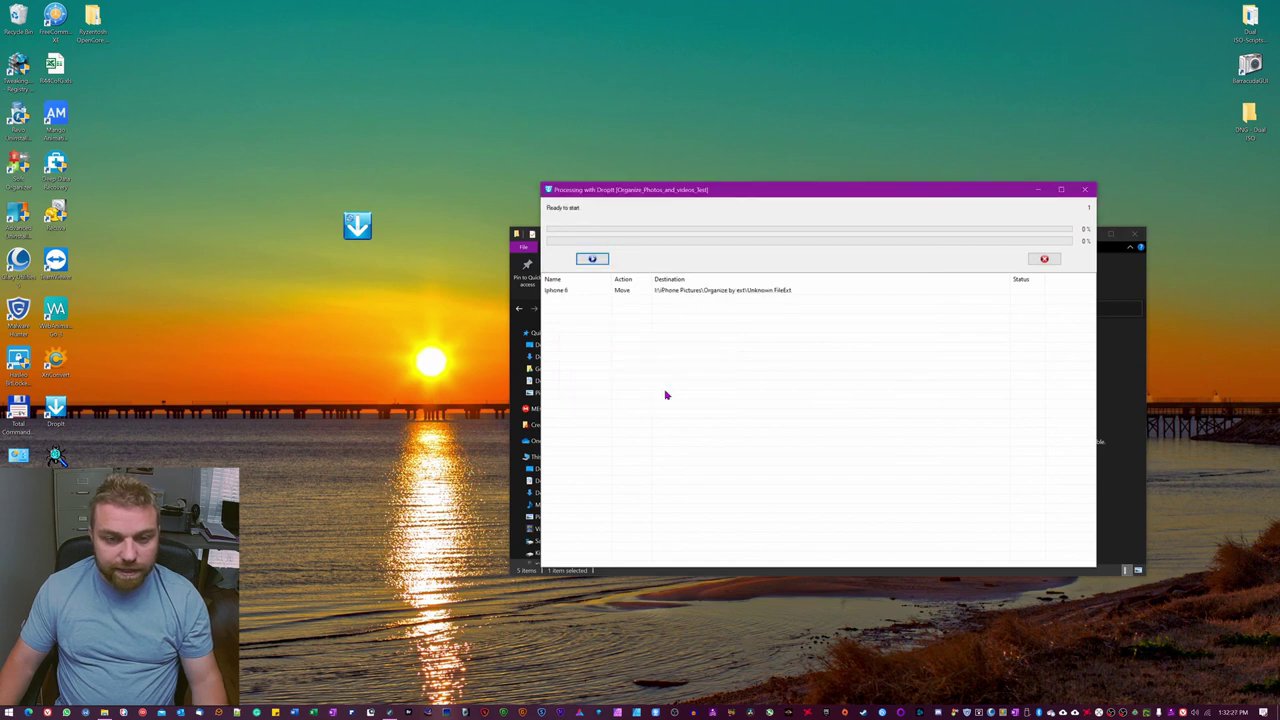